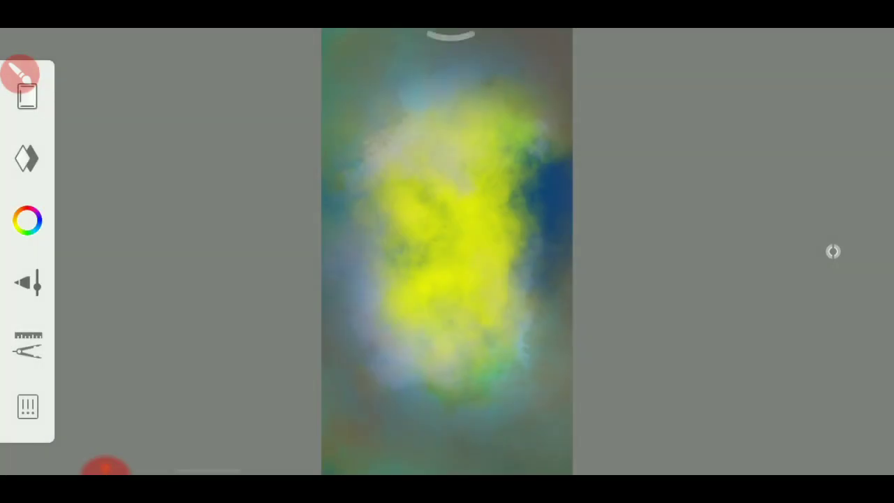
Step: Create a new custom 3000 × 1200 px sketch and fit it to the screen
{"action": "left_click", "coordinate": [28, 407]}
{"action": "left_click", "coordinate": [409, 321]}
{"action": "left_click", "coordinate": [527, 249]}
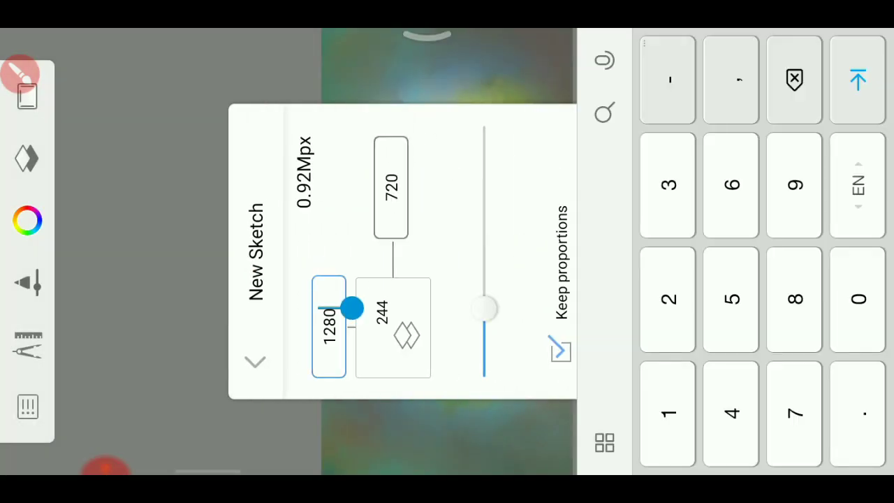
{"action": "left_click", "coordinate": [794, 77]}
{"action": "left_click", "coordinate": [795, 77]}
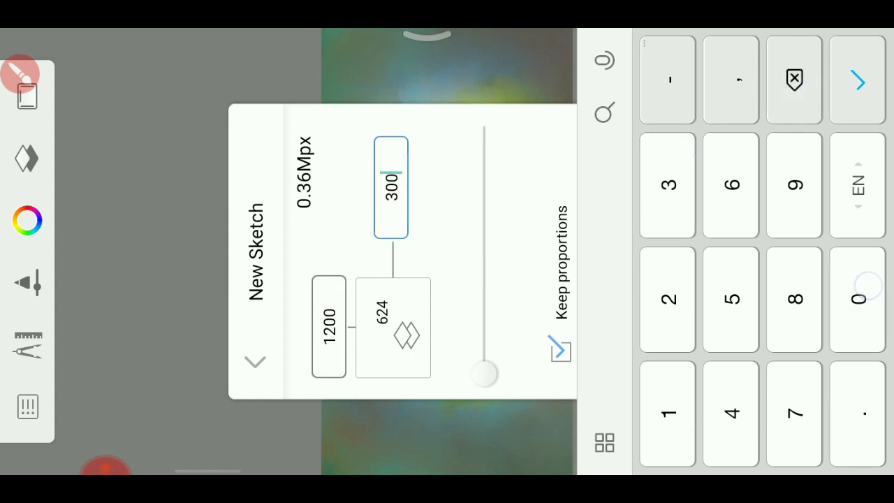
{"action": "left_click", "coordinate": [858, 81]}
{"action": "left_click", "coordinate": [629, 279]}
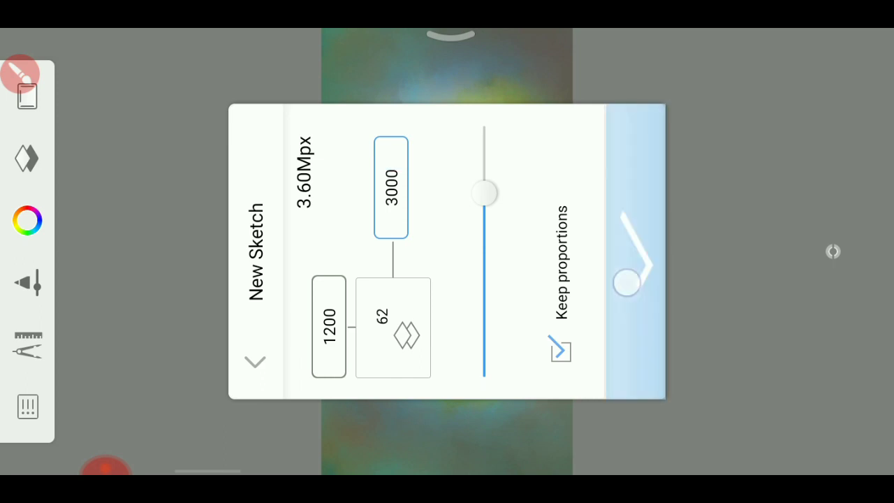
{"action": "scroll", "coordinate": [516, 176], "scroll_direction": "down", "scroll_amount": 2}
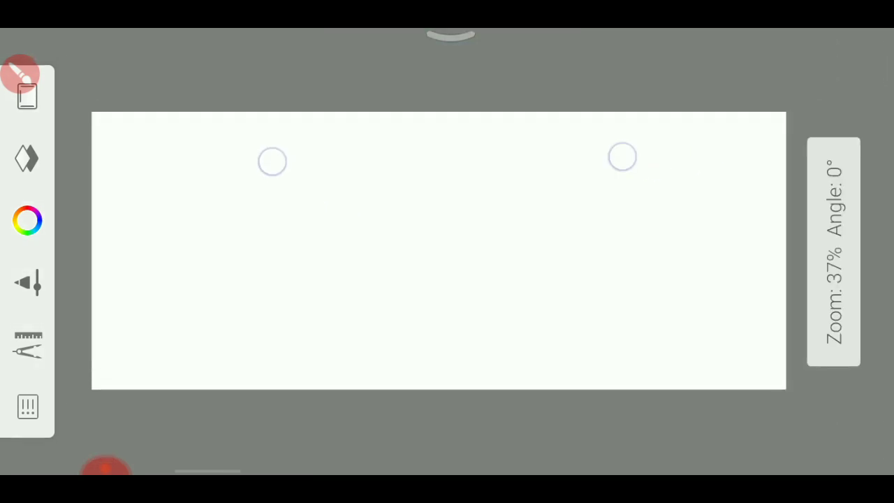
{"action": "left_click", "coordinate": [28, 345]}
Step: Import 123.png and place the seated man on the right side of the canvas
{"action": "left_click", "coordinate": [234, 254]}
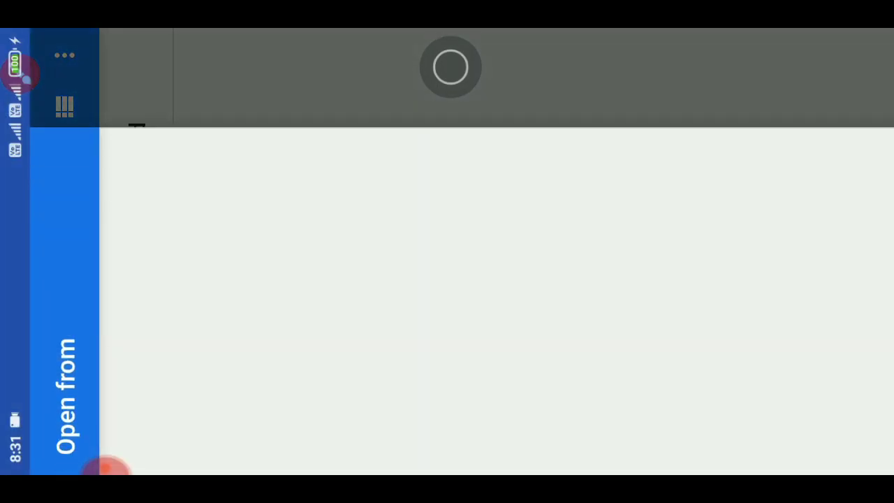
{"action": "left_click", "coordinate": [292, 84]}
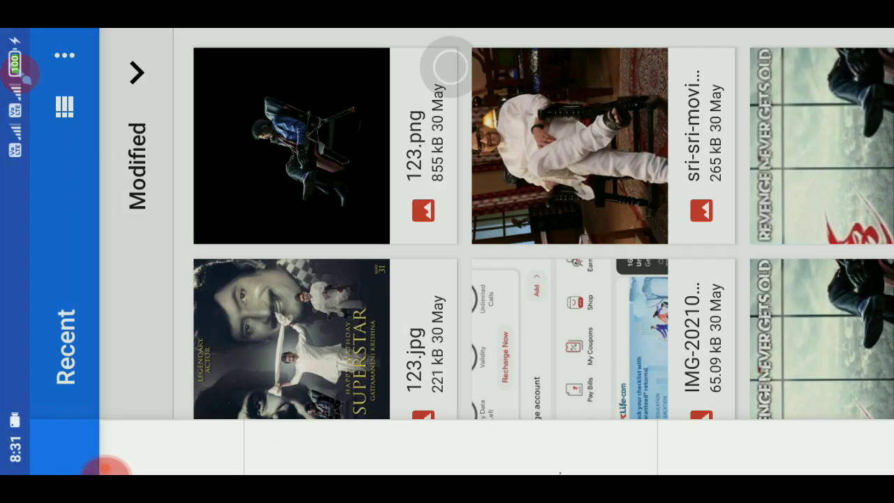
{"action": "left_click", "coordinate": [290, 103]}
{"action": "left_click_drag", "start_coordinate": [333, 182], "coordinate": [463, 157]}
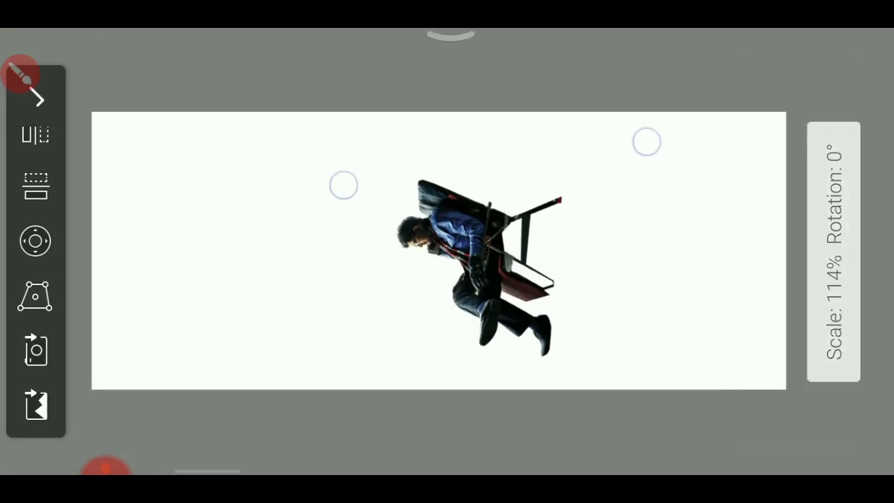
{"action": "left_click", "coordinate": [39, 99]}
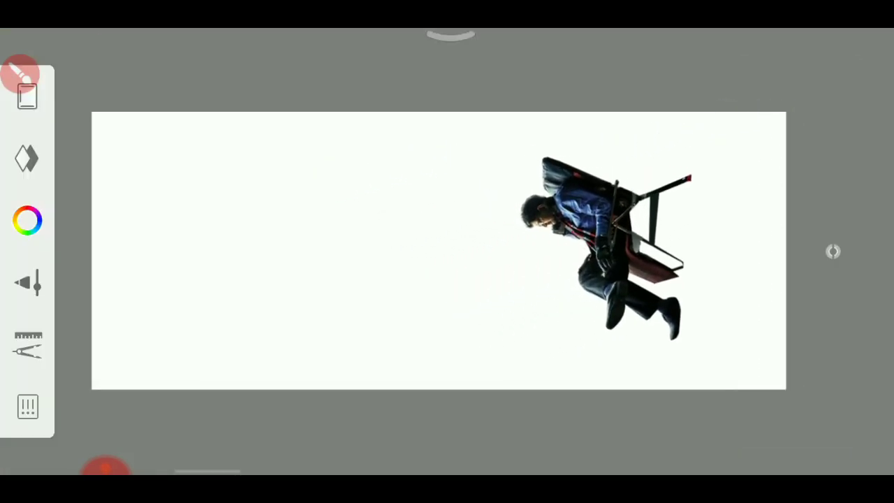
Step: Import the black-and-white portrait from saved pictures and enlarge it over the left side
{"action": "left_click", "coordinate": [29, 348]}
{"action": "left_click", "coordinate": [273, 255]}
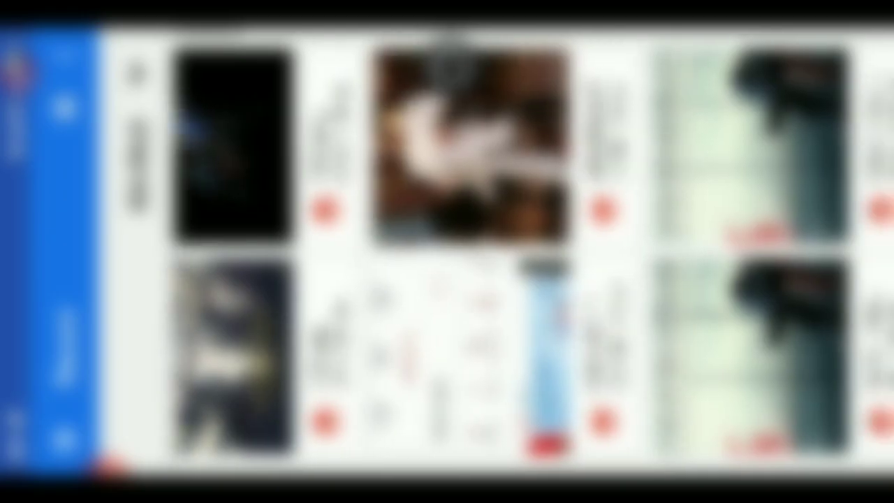
{"action": "left_click", "coordinate": [65, 439]}
{"action": "left_click", "coordinate": [455, 69]}
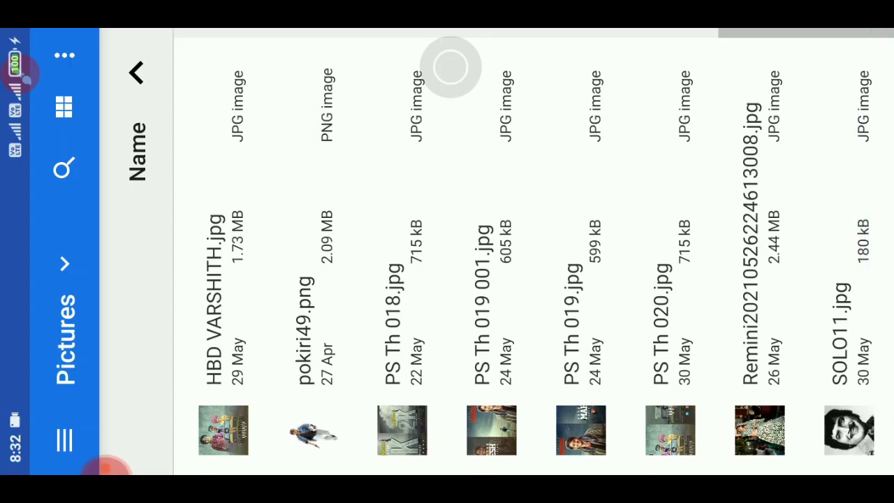
{"action": "left_click", "coordinate": [855, 237]}
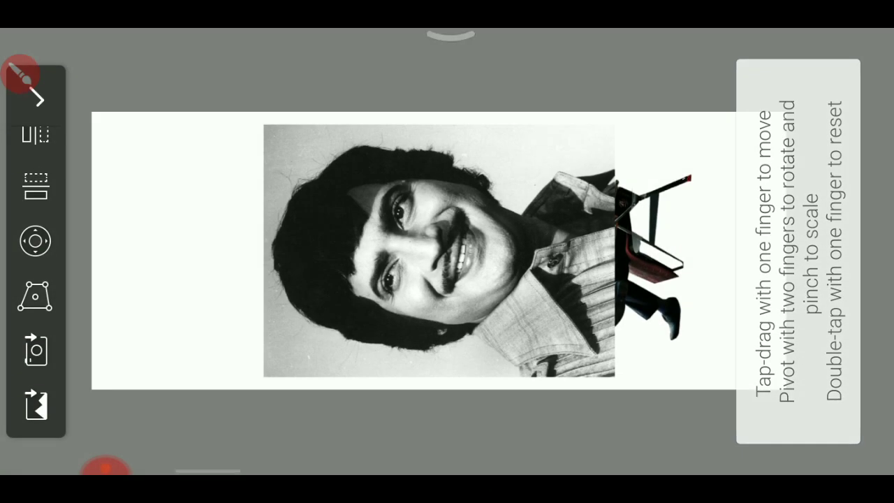
{"action": "mouse_move", "coordinate": [299, 187]}
{"action": "left_mouse_down"}
{"action": "mouse_move", "coordinate": [174, 137]}
{"action": "mouse_move", "coordinate": [136, 135]}
{"action": "left_mouse_up"}
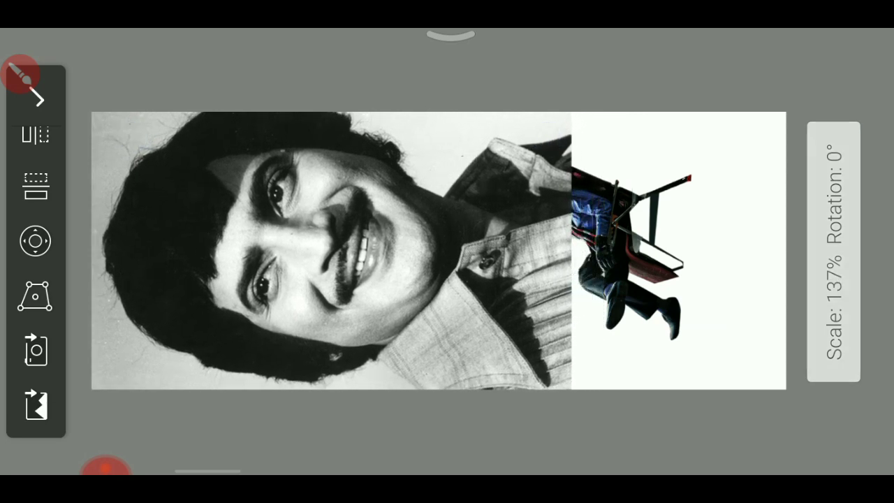
{"action": "left_click_drag", "start_coordinate": [227, 164], "coordinate": [238, 168]}
Step: Move the portrait layer beneath the seated man and duplicate the portrait layer
{"action": "left_click", "coordinate": [27, 98]}
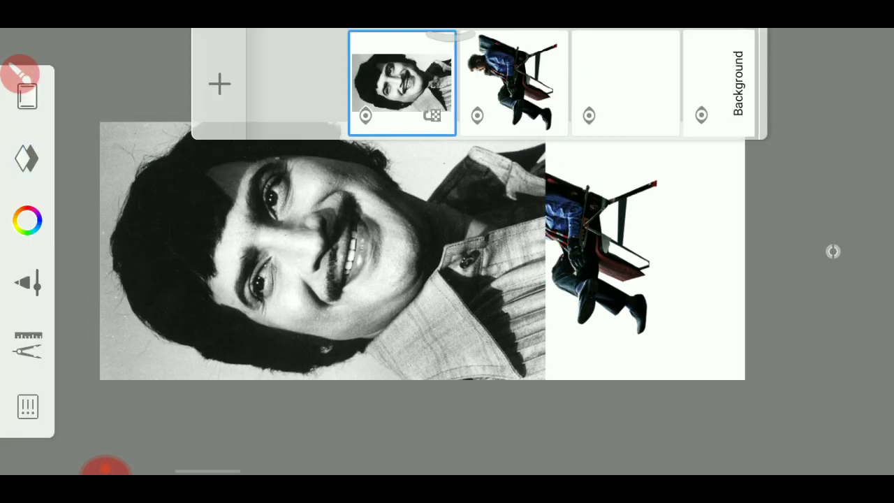
{"action": "left_click_drag", "start_coordinate": [408, 77], "coordinate": [629, 80]}
{"action": "left_click", "coordinate": [635, 79]}
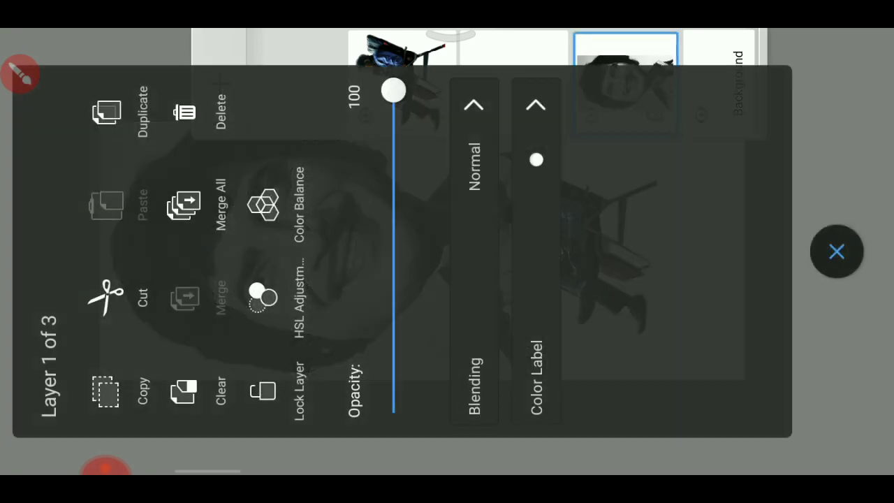
{"action": "left_click", "coordinate": [107, 112]}
{"action": "left_click", "coordinate": [833, 252]}
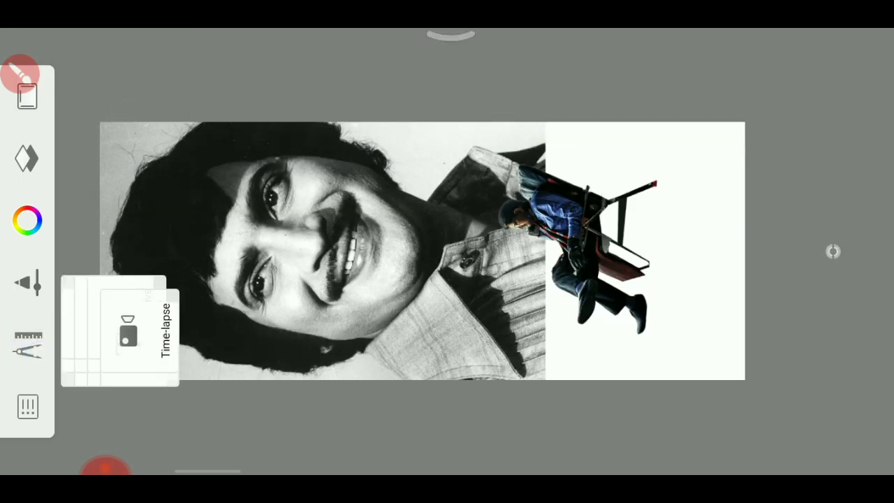
Step: Choose the Splatter brush and set its brush type to Eraser
{"action": "left_click", "coordinate": [20, 72]}
{"action": "left_click_drag", "start_coordinate": [629, 279], "coordinate": [349, 279]}
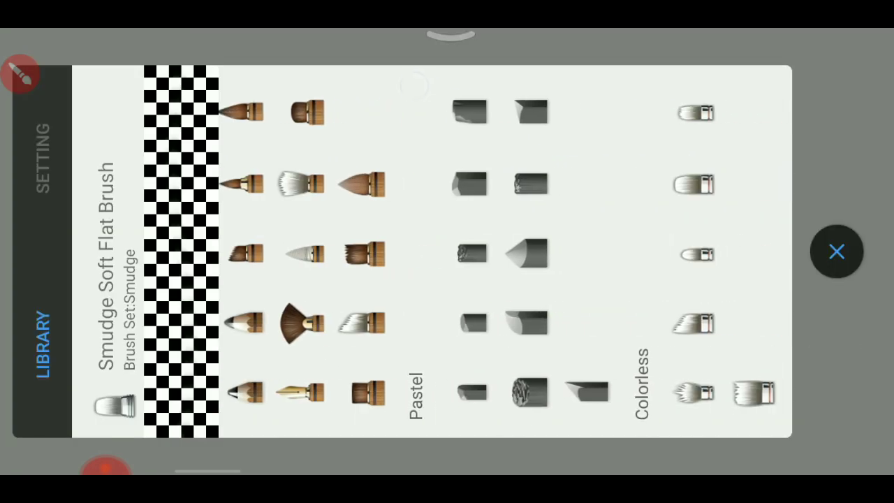
{"action": "mouse_move", "coordinate": [740, 146]}
{"action": "left_mouse_down"}
{"action": "mouse_move", "coordinate": [610, 138]}
{"action": "mouse_move", "coordinate": [769, 144]}
{"action": "left_mouse_up"}
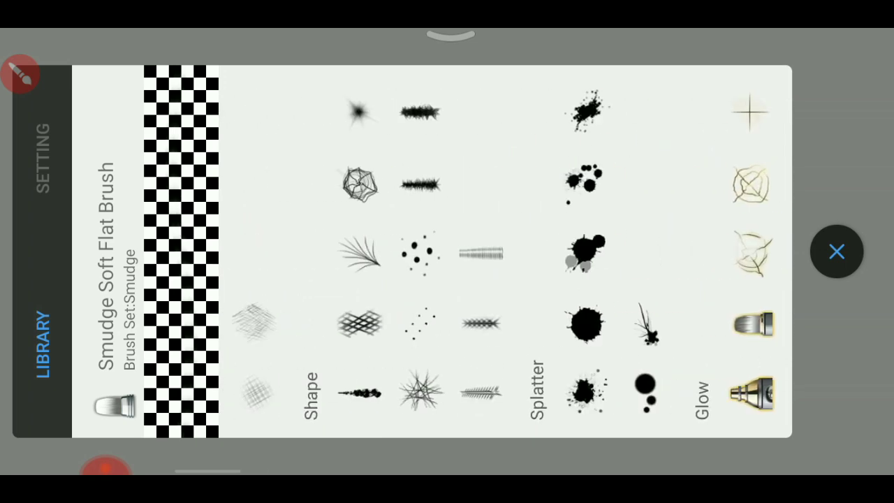
{"action": "left_click", "coordinate": [586, 112]}
{"action": "left_click", "coordinate": [44, 159]}
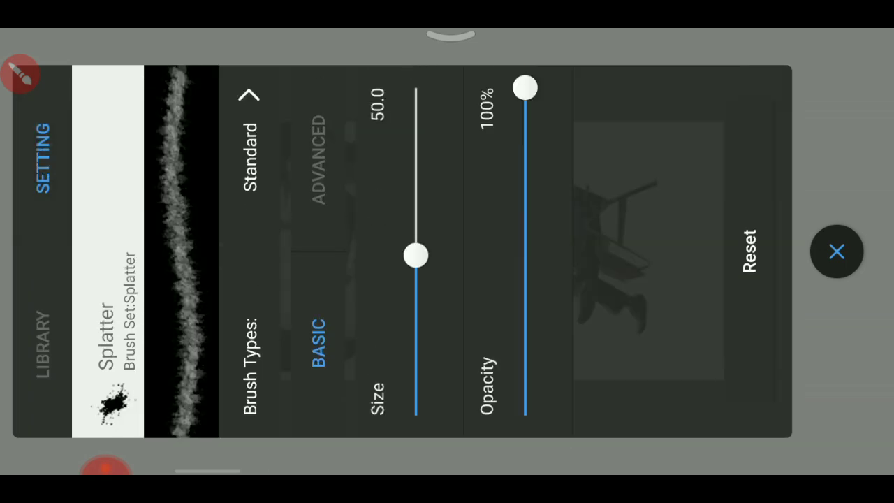
{"action": "left_click", "coordinate": [250, 140]}
{"action": "left_click", "coordinate": [542, 374]}
{"action": "left_click", "coordinate": [837, 252]}
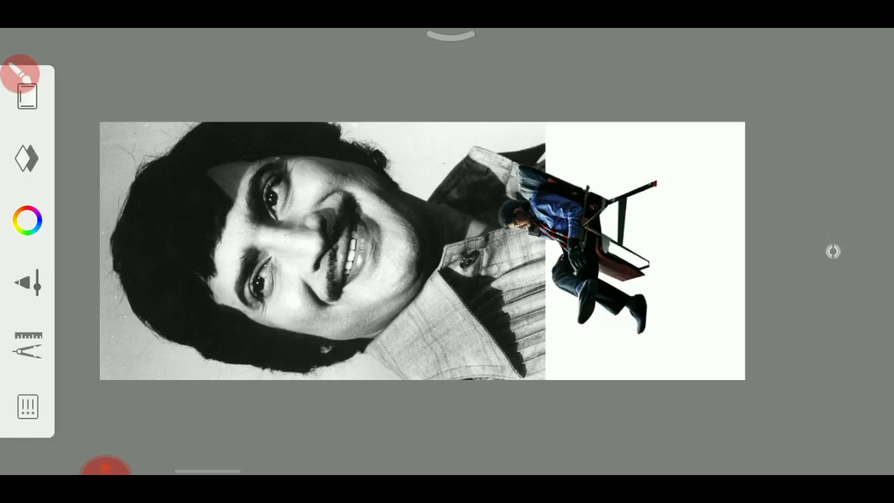
Step: Enlarge the splatter eraser's brush size
{"action": "left_click_drag", "start_coordinate": [664, 181], "coordinate": [625, 153]}
{"action": "left_click_drag", "start_coordinate": [450, 79], "coordinate": [417, 216]}
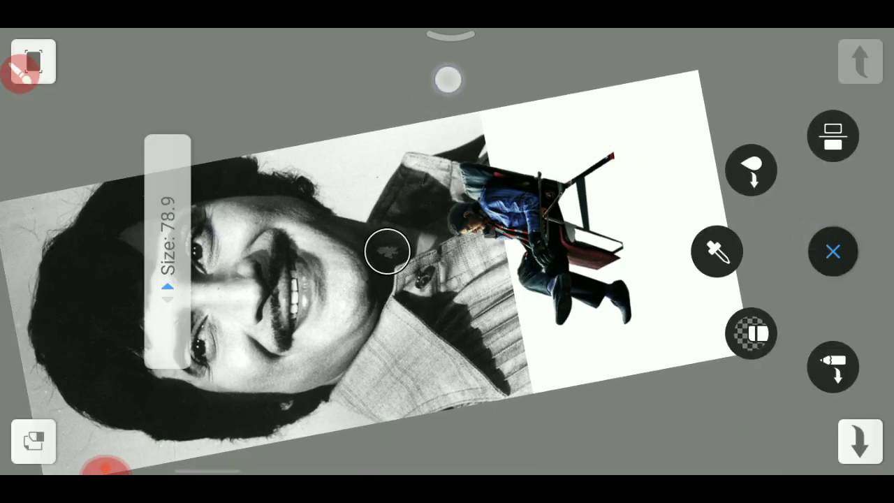
{"action": "left_click", "coordinate": [833, 251]}
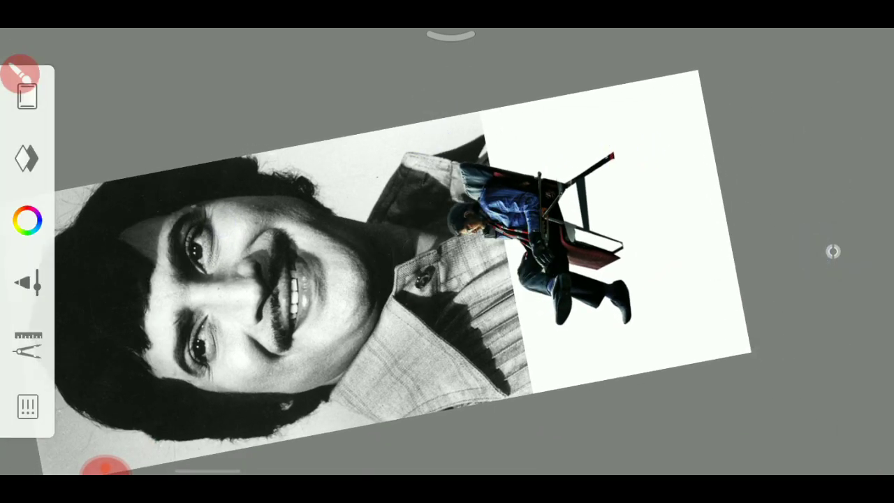
{"action": "mouse_move", "coordinate": [635, 137]}
{"action": "left_mouse_down"}
{"action": "mouse_move", "coordinate": [630, 157]}
{"action": "mouse_move", "coordinate": [654, 195]}
{"action": "left_mouse_up"}
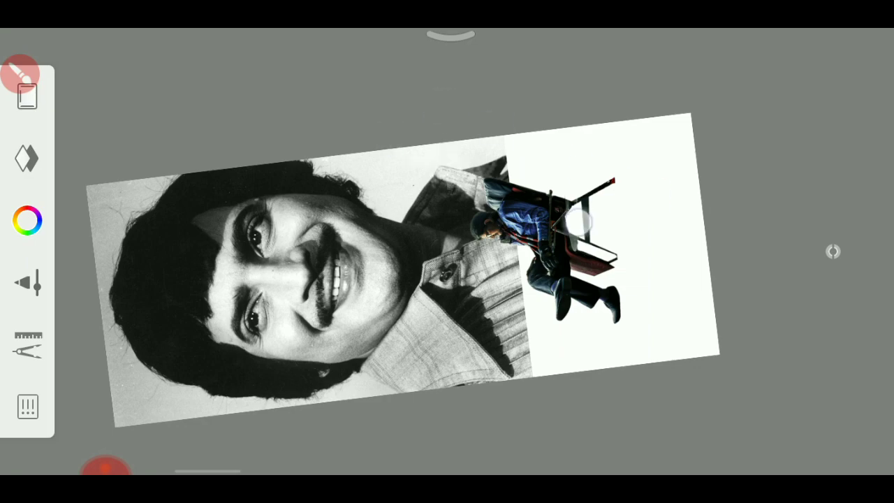
Step: Make the Background layer a bright, fully saturated green
{"action": "left_click_drag", "start_coordinate": [451, 35], "coordinate": [445, 74]}
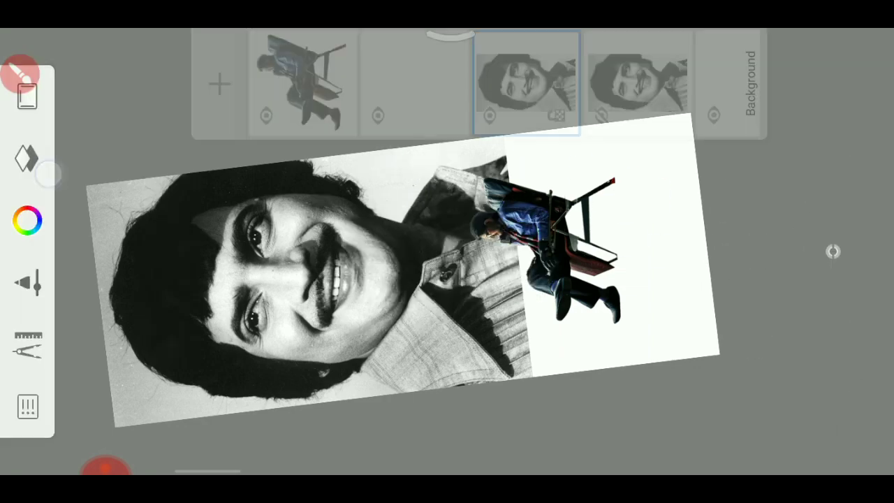
{"action": "left_click", "coordinate": [727, 83]}
{"action": "left_click_drag", "start_coordinate": [219, 249], "coordinate": [317, 151]}
{"action": "mouse_move", "coordinate": [317, 114]}
{"action": "left_mouse_down"}
{"action": "mouse_move", "coordinate": [252, 369]}
{"action": "mouse_move", "coordinate": [308, 385]}
{"action": "left_mouse_up"}
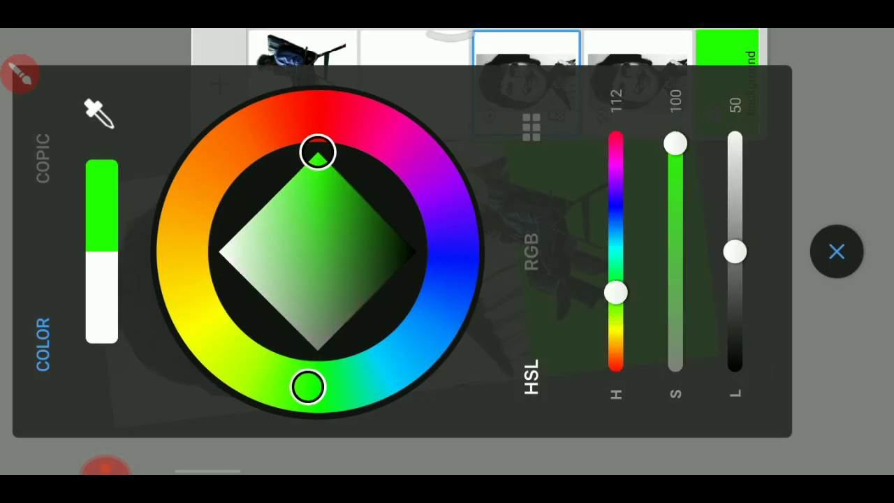
{"action": "left_click", "coordinate": [834, 252]}
{"action": "left_click", "coordinate": [779, 281]}
Step: Rotate the canvas view and go to the gallery and back
{"action": "left_click_drag", "start_coordinate": [586, 329], "coordinate": [557, 173]}
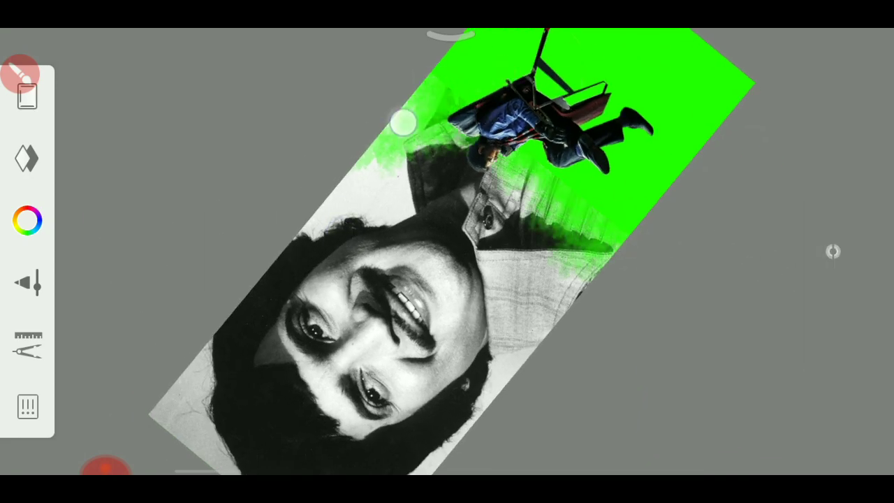
{"action": "left_click_drag", "start_coordinate": [610, 227], "coordinate": [503, 105]}
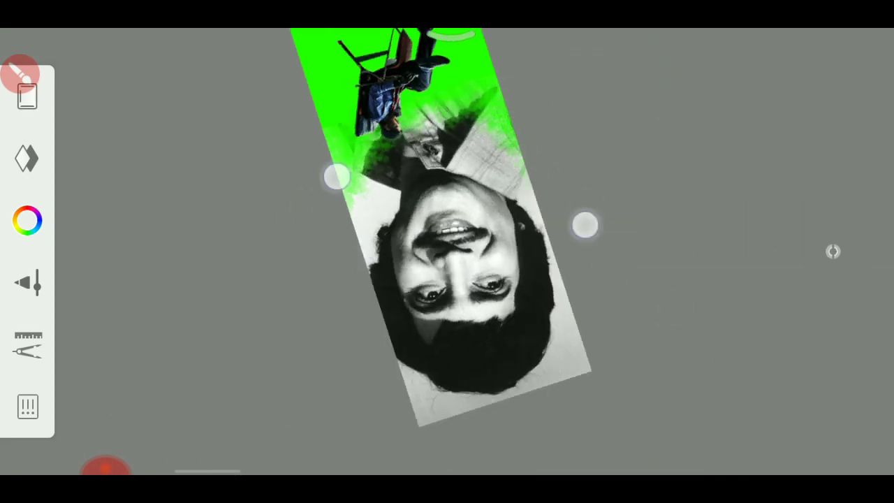
{"action": "left_click_drag", "start_coordinate": [586, 225], "coordinate": [621, 145]}
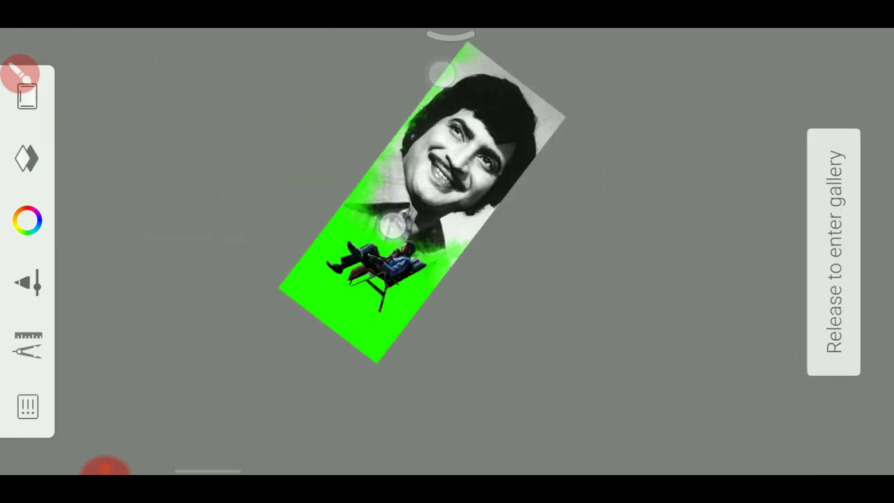
{"action": "left_click_drag", "start_coordinate": [312, 135], "coordinate": [593, 93]}
{"action": "mouse_move", "coordinate": [541, 116]}
{"action": "left_mouse_down"}
{"action": "mouse_move", "coordinate": [595, 168]}
{"action": "mouse_move", "coordinate": [659, 297]}
{"action": "left_mouse_up"}
Step: Straighten the view a quarter turn and reopen the Untitled artwork from the gallery
{"action": "mouse_move", "coordinate": [632, 181]}
{"action": "left_mouse_down"}
{"action": "mouse_move", "coordinate": [568, 160]}
{"action": "mouse_move", "coordinate": [545, 135]}
{"action": "mouse_move", "coordinate": [566, 144]}
{"action": "left_mouse_up"}
{"action": "mouse_move", "coordinate": [513, 124]}
{"action": "left_mouse_down"}
{"action": "mouse_move", "coordinate": [593, 74]}
{"action": "mouse_move", "coordinate": [463, 93]}
{"action": "left_mouse_up"}
{"action": "left_click_drag", "start_coordinate": [237, 170], "coordinate": [280, 178]}
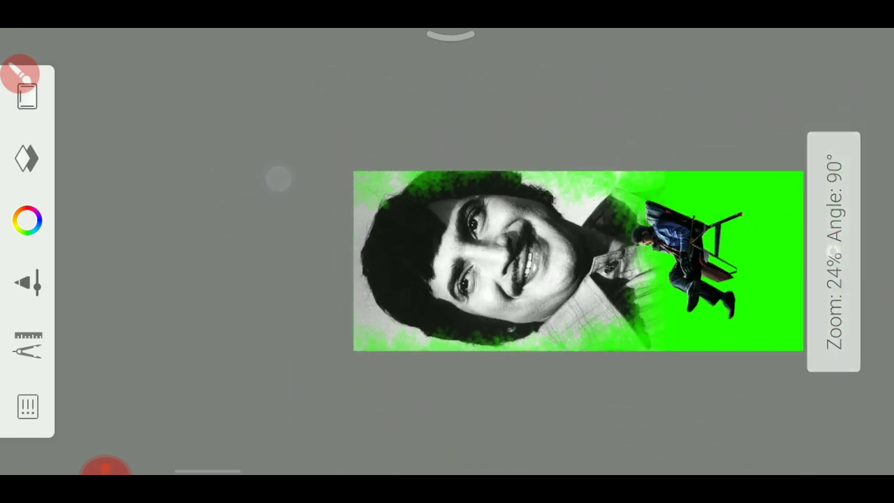
{"action": "left_click_drag", "start_coordinate": [410, 166], "coordinate": [425, 73]}
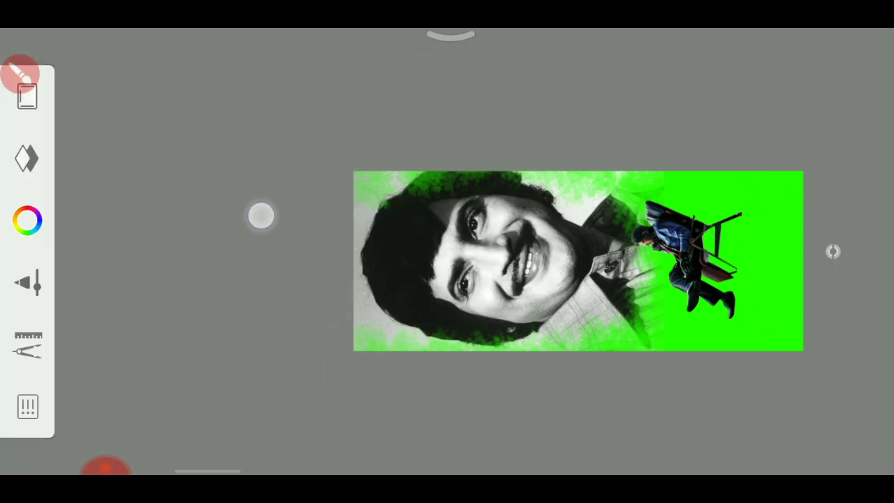
{"action": "left_click", "coordinate": [842, 245]}
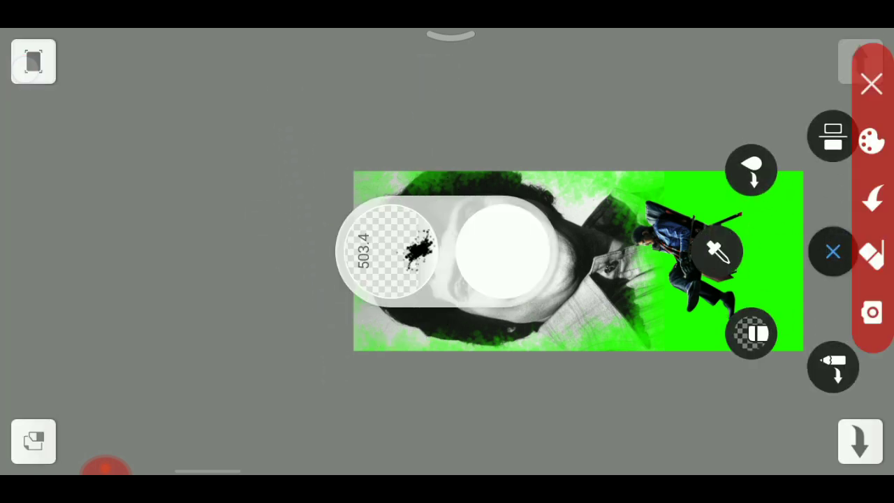
{"action": "left_click", "coordinate": [871, 85]}
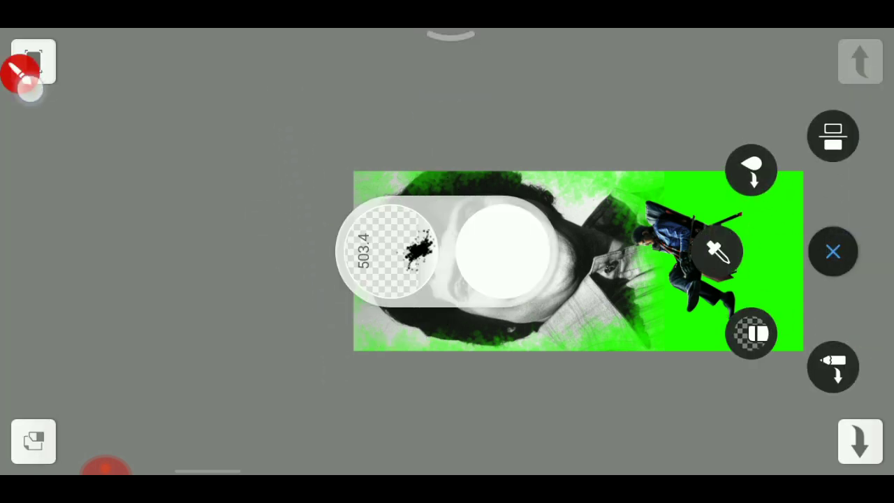
{"action": "mouse_move", "coordinate": [650, 151]}
{"action": "left_mouse_down"}
{"action": "mouse_move", "coordinate": [405, 75]}
{"action": "mouse_move", "coordinate": [467, 227]}
{"action": "left_mouse_up"}
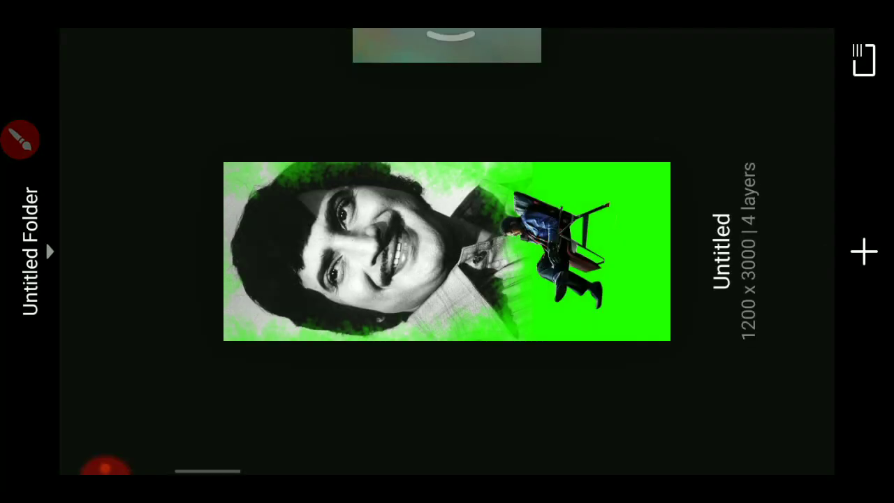
{"action": "left_click", "coordinate": [572, 161]}
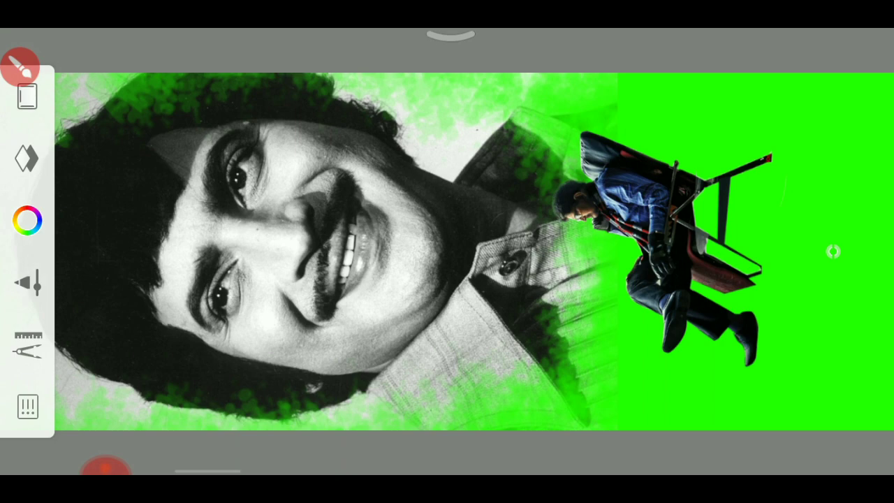
Step: Toggle the Background layer's visibility and zoom the canvas out to 36%
{"action": "left_click_drag", "start_coordinate": [650, 117], "coordinate": [615, 160]}
{"action": "left_click", "coordinate": [26, 157]}
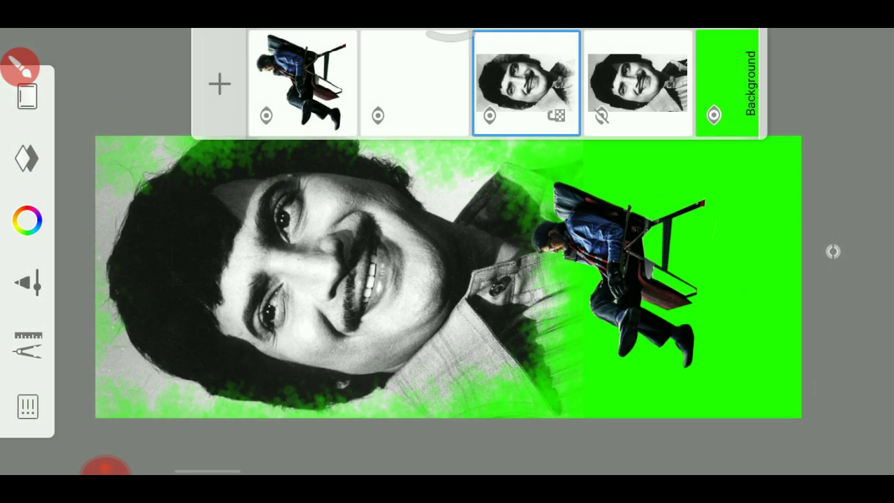
{"action": "left_click", "coordinate": [714, 116]}
{"action": "left_click", "coordinate": [714, 115]}
{"action": "left_click_drag", "start_coordinate": [267, 226], "coordinate": [678, 179]}
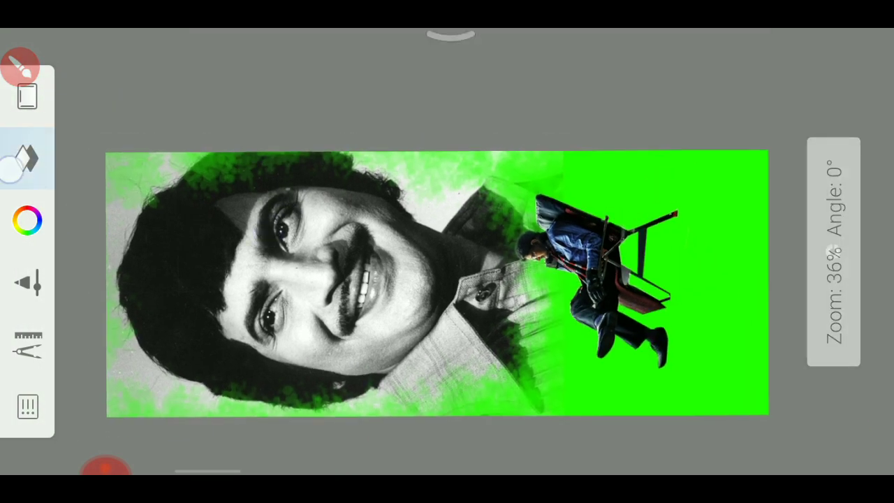
Step: Recolour the Background layer dark mustard yellow, about HSL 52/93/30
{"action": "left_click", "coordinate": [26, 158]}
{"action": "left_click", "coordinate": [718, 80]}
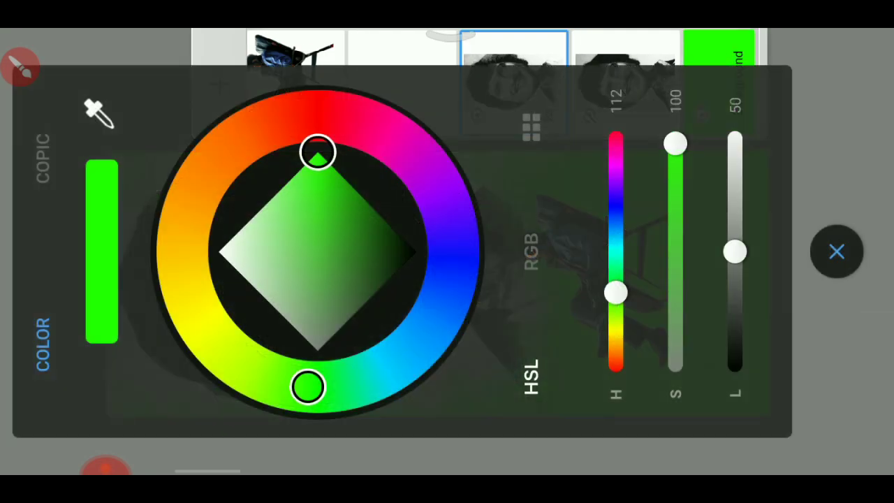
{"action": "mouse_move", "coordinate": [674, 141]}
{"action": "left_mouse_down"}
{"action": "mouse_move", "coordinate": [695, 301]}
{"action": "mouse_move", "coordinate": [735, 370]}
{"action": "left_mouse_up"}
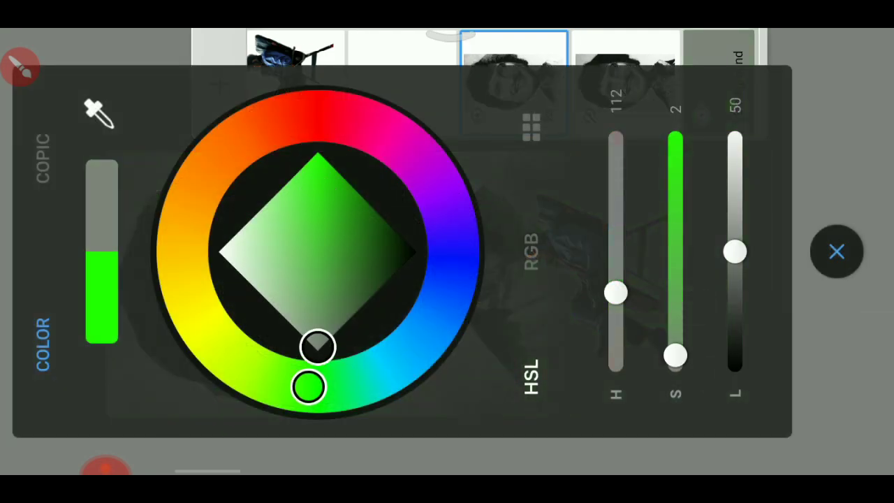
{"action": "mouse_move", "coordinate": [363, 199]}
{"action": "left_mouse_down"}
{"action": "mouse_move", "coordinate": [370, 189]}
{"action": "mouse_move", "coordinate": [405, 205]}
{"action": "mouse_move", "coordinate": [398, 182]}
{"action": "mouse_move", "coordinate": [351, 131]}
{"action": "mouse_move", "coordinate": [428, 204]}
{"action": "left_mouse_up"}
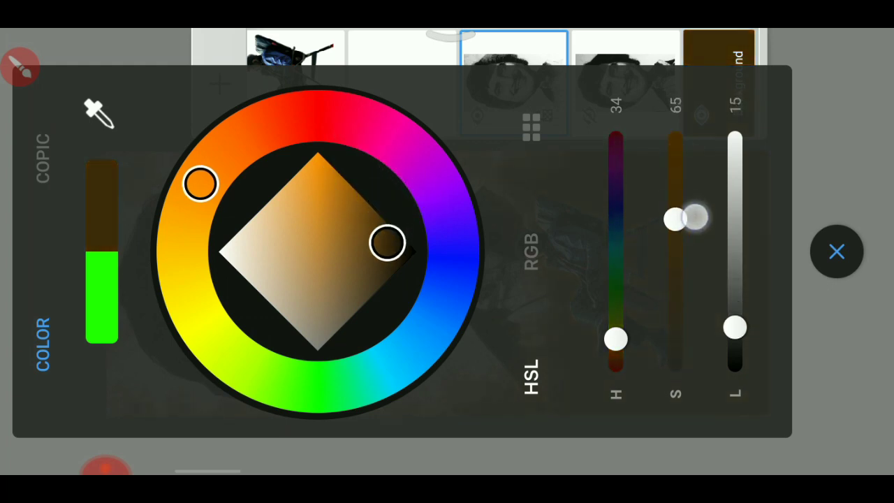
{"action": "left_click_drag", "start_coordinate": [615, 339], "coordinate": [615, 280]}
{"action": "left_click_drag", "start_coordinate": [735, 327], "coordinate": [735, 212]}
{"action": "left_click_drag", "start_coordinate": [674, 233], "coordinate": [676, 217]}
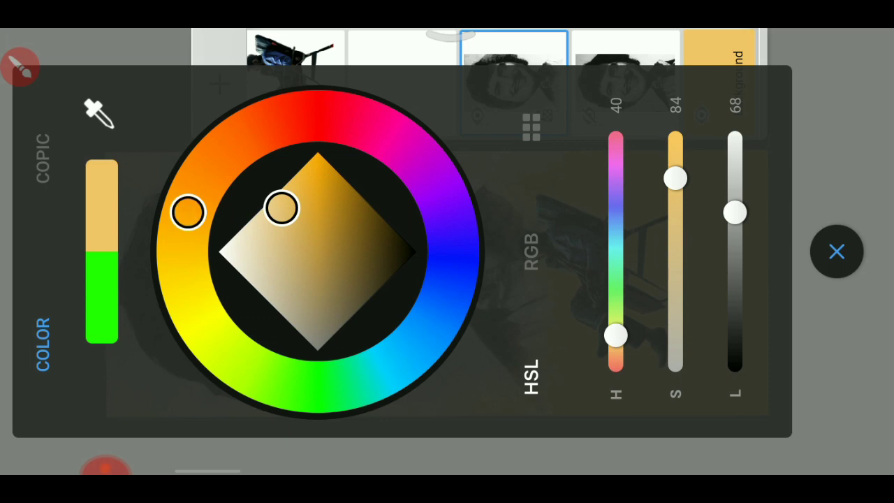
{"action": "mouse_move", "coordinate": [734, 212]}
{"action": "left_mouse_down"}
{"action": "mouse_move", "coordinate": [754, 295]}
{"action": "mouse_move", "coordinate": [735, 294]}
{"action": "left_mouse_up"}
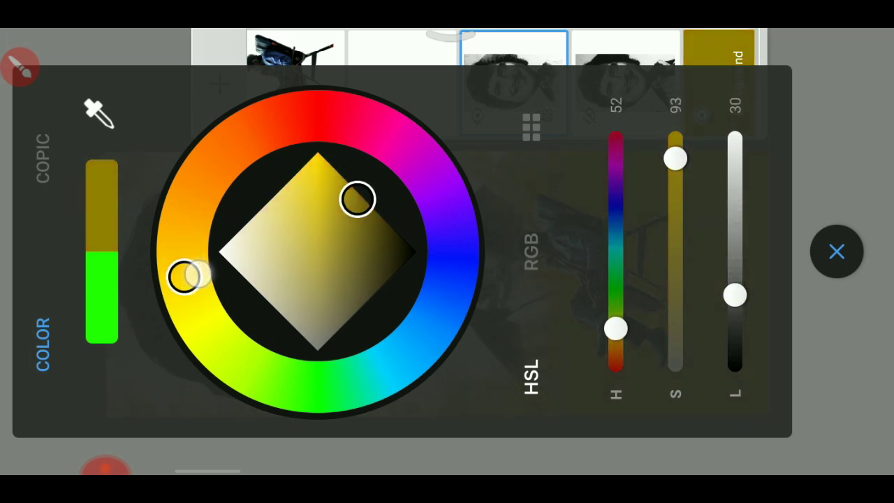
{"action": "left_click", "coordinate": [837, 251]}
Step: Select the empty layer and switch to the Fill tool's colour editor
{"action": "mouse_move", "coordinate": [278, 225]}
{"action": "left_mouse_down"}
{"action": "mouse_move", "coordinate": [216, 227]}
{"action": "mouse_move", "coordinate": [219, 242]}
{"action": "left_mouse_up"}
{"action": "left_click", "coordinate": [389, 77]}
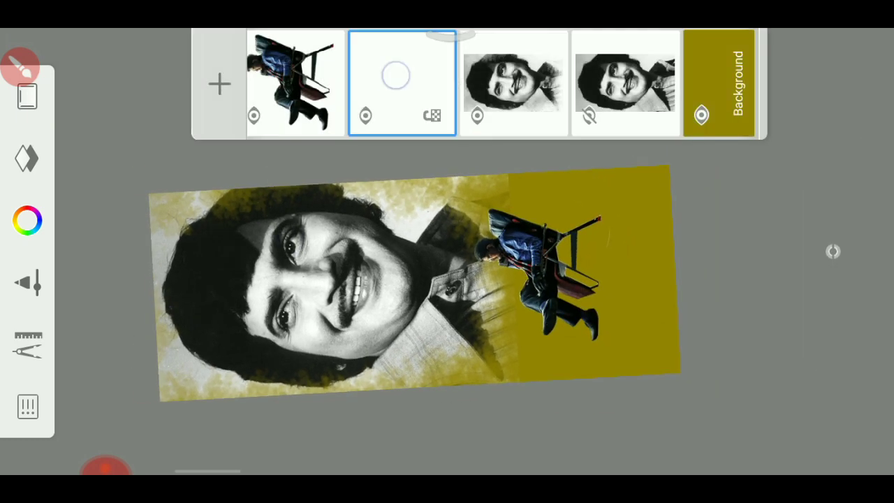
{"action": "left_click", "coordinate": [28, 346]}
{"action": "left_click", "coordinate": [28, 346]}
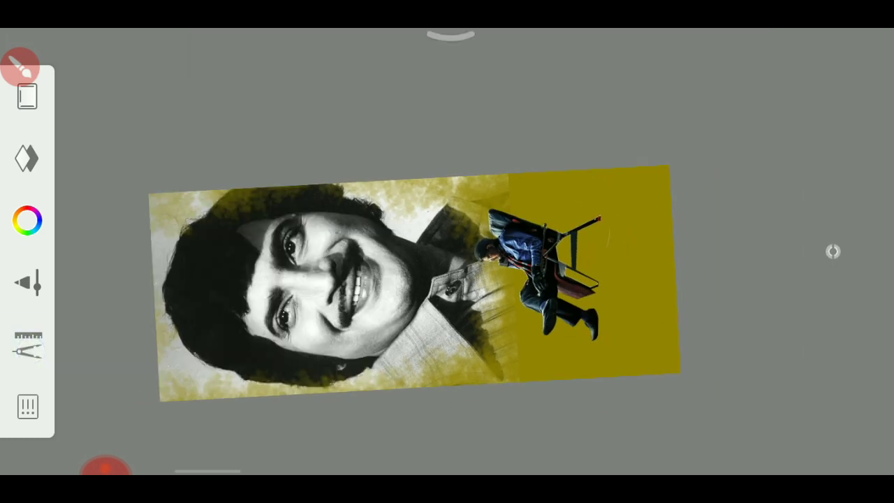
{"action": "left_click", "coordinate": [28, 158]}
{"action": "left_click", "coordinate": [27, 221]}
Step: Fill the empty layer with bright pure red
{"action": "mouse_move", "coordinate": [219, 251]}
{"action": "left_mouse_down"}
{"action": "mouse_move", "coordinate": [267, 244]}
{"action": "mouse_move", "coordinate": [338, 172]}
{"action": "left_mouse_up"}
{"action": "left_click", "coordinate": [318, 116]}
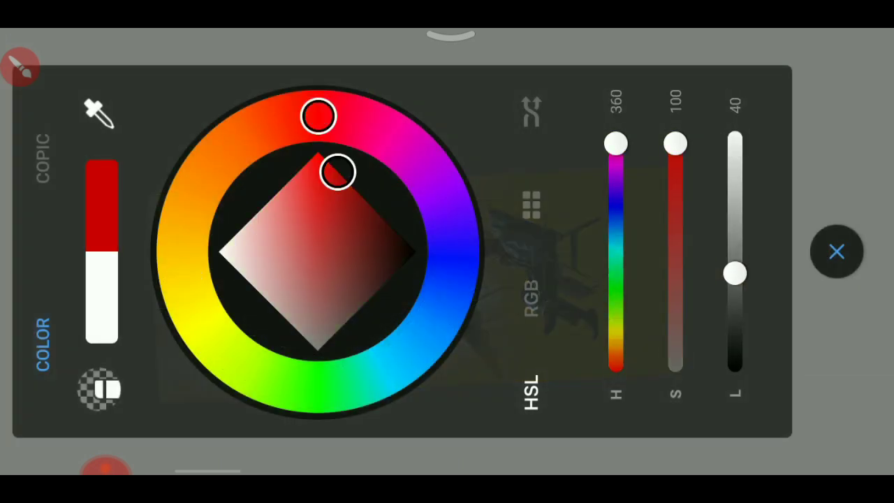
{"action": "left_click_drag", "start_coordinate": [753, 263], "coordinate": [797, 250]}
{"action": "left_click", "coordinate": [863, 237]}
{"action": "left_click", "coordinate": [343, 214]}
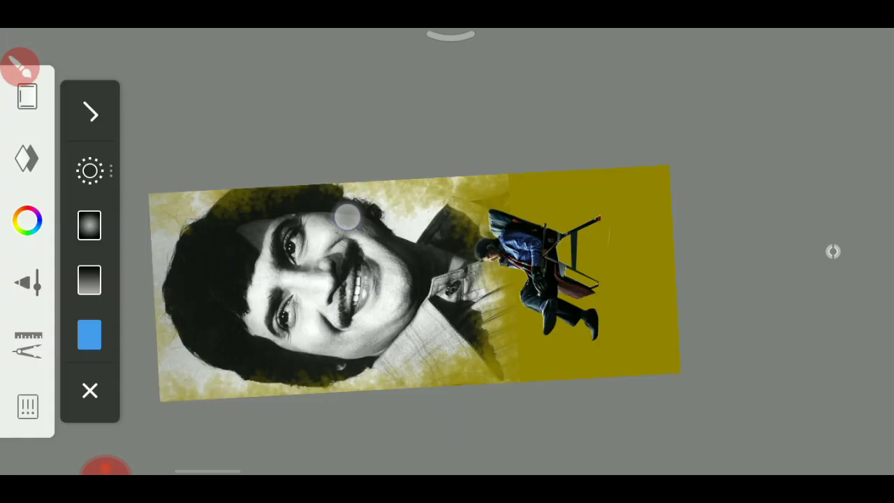
Step: Set the red layer's blend mode to Color
{"action": "left_click_drag", "start_coordinate": [649, 189], "coordinate": [640, 219]}
{"action": "left_click", "coordinate": [27, 96]}
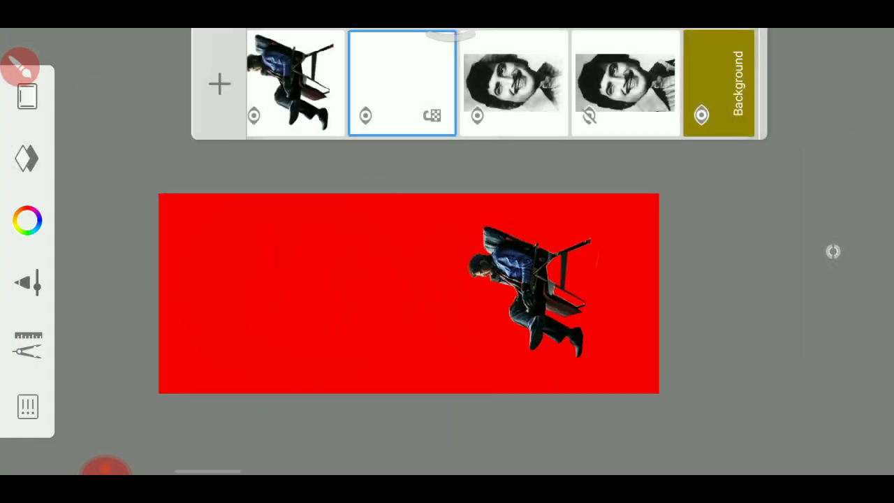
{"action": "left_click", "coordinate": [414, 77]}
{"action": "left_click", "coordinate": [473, 210]}
{"action": "mouse_move", "coordinate": [740, 247]}
{"action": "left_mouse_down"}
{"action": "mouse_move", "coordinate": [590, 173]}
{"action": "mouse_move", "coordinate": [582, 202]}
{"action": "left_mouse_up"}
{"action": "left_click", "coordinate": [837, 251]}
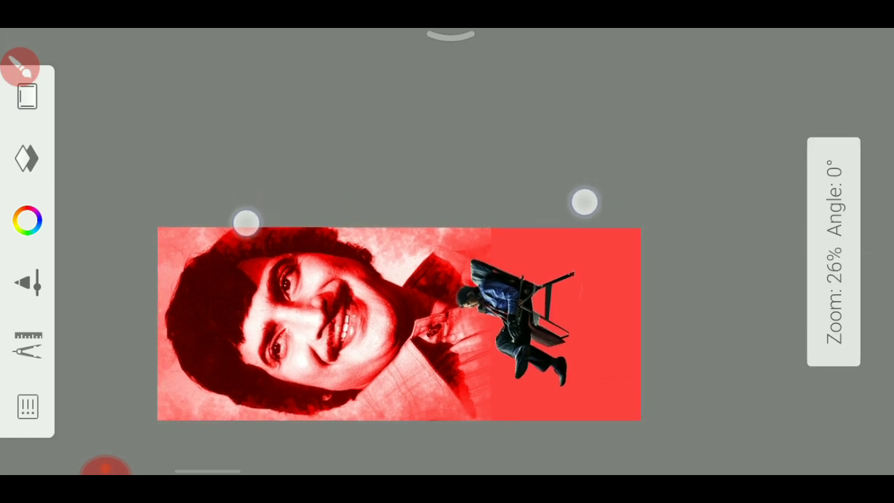
{"action": "left_click", "coordinate": [26, 159]}
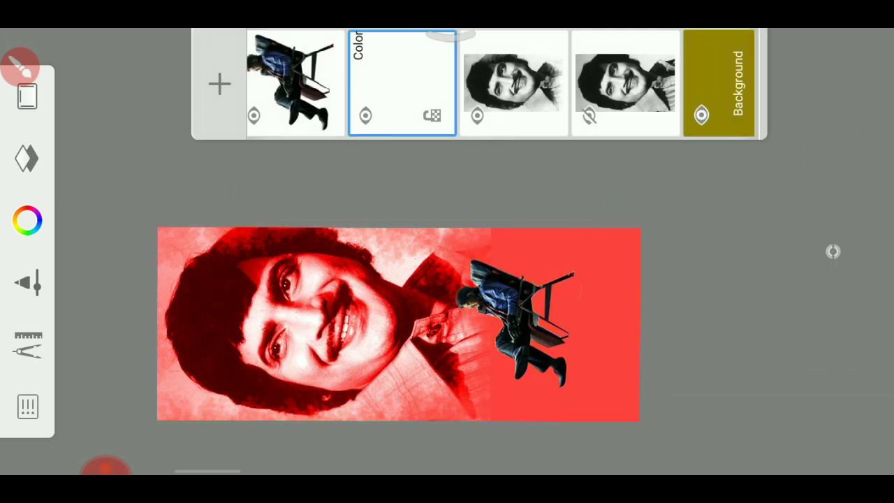
{"action": "left_click_drag", "start_coordinate": [607, 162], "coordinate": [573, 174]}
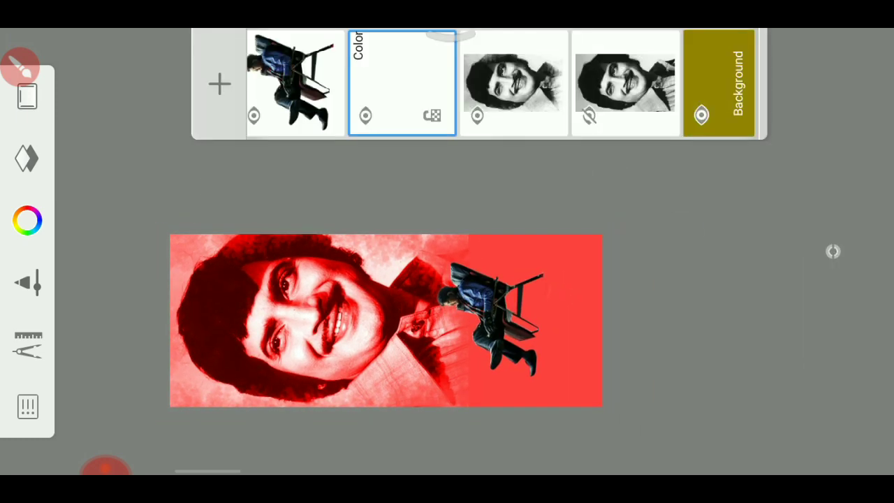
{"action": "left_click", "coordinate": [402, 74]}
Step: Shift the Color layer's hue to 32 via HSL Adjustment, turning the tint orange
{"action": "left_click", "coordinate": [262, 297]}
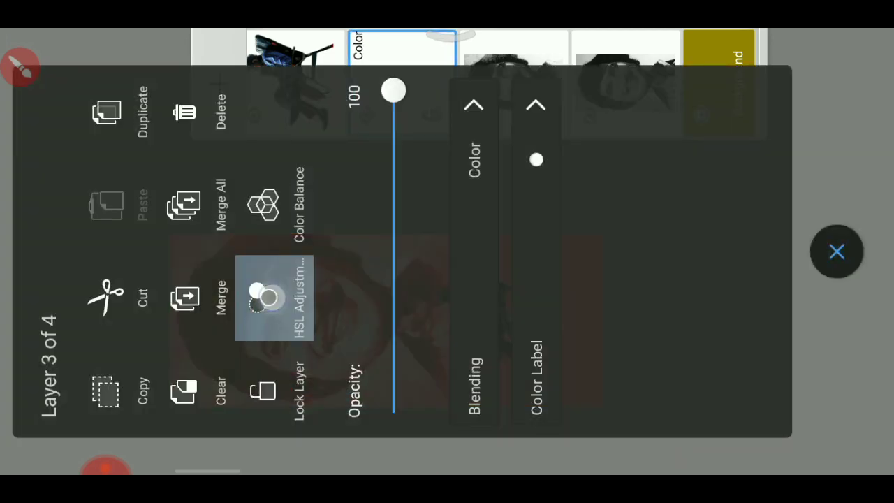
{"action": "left_click_drag", "start_coordinate": [714, 252], "coordinate": [723, 221]}
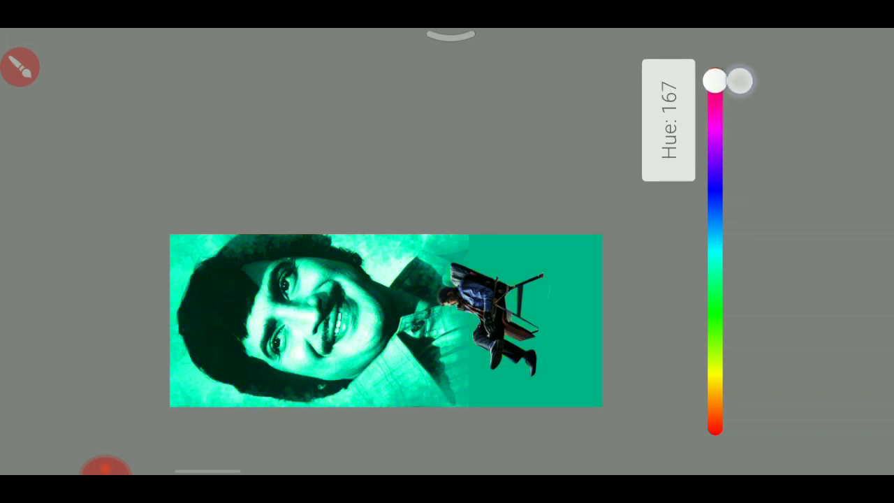
{"action": "left_click_drag", "start_coordinate": [746, 116], "coordinate": [777, 419]}
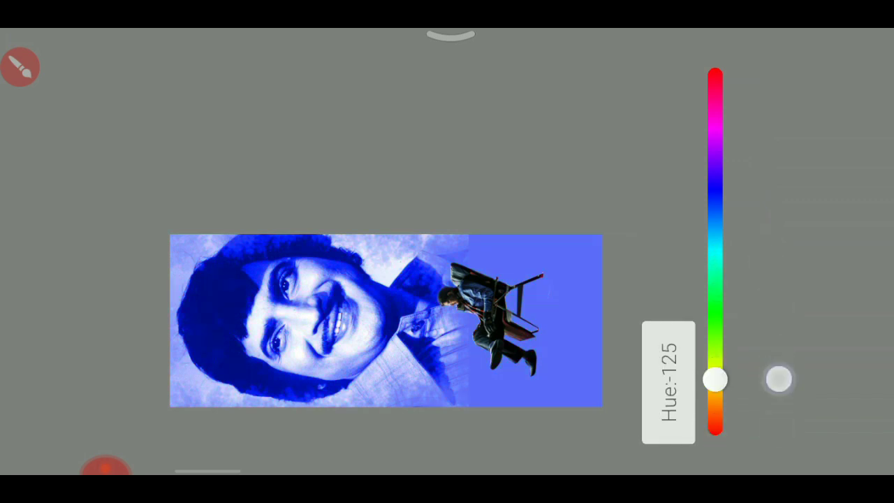
{"action": "mouse_move", "coordinate": [777, 375]}
{"action": "left_mouse_down"}
{"action": "mouse_move", "coordinate": [768, 311]}
{"action": "mouse_move", "coordinate": [790, 217]}
{"action": "left_mouse_up"}
{"action": "left_click", "coordinate": [10, 115]}
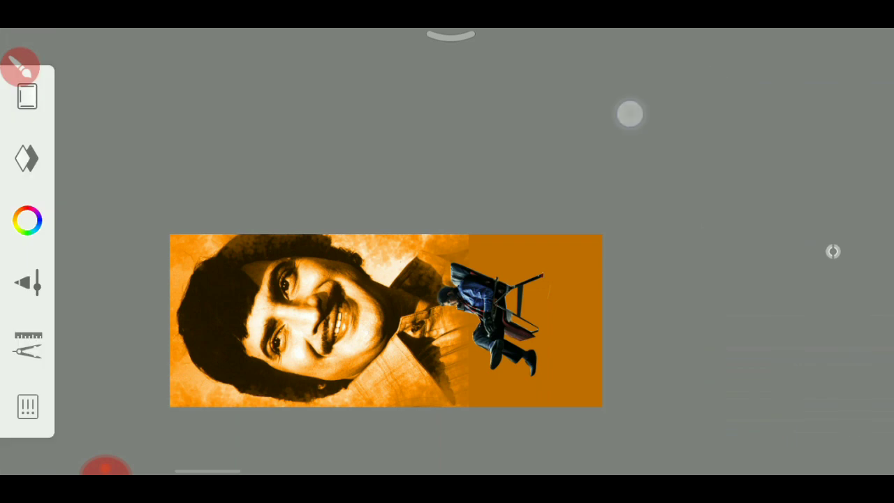
{"action": "scroll", "coordinate": [388, 312], "scroll_direction": "down", "scroll_amount": 1}
{"action": "left_click", "coordinate": [27, 159]}
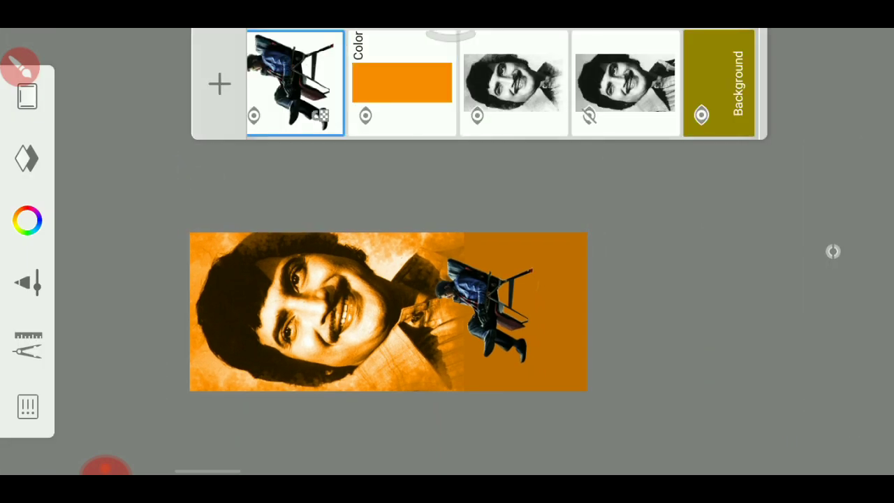
Step: Duplicate the seated man layer and enlarge the copy to 113%
{"action": "left_click", "coordinate": [295, 82]}
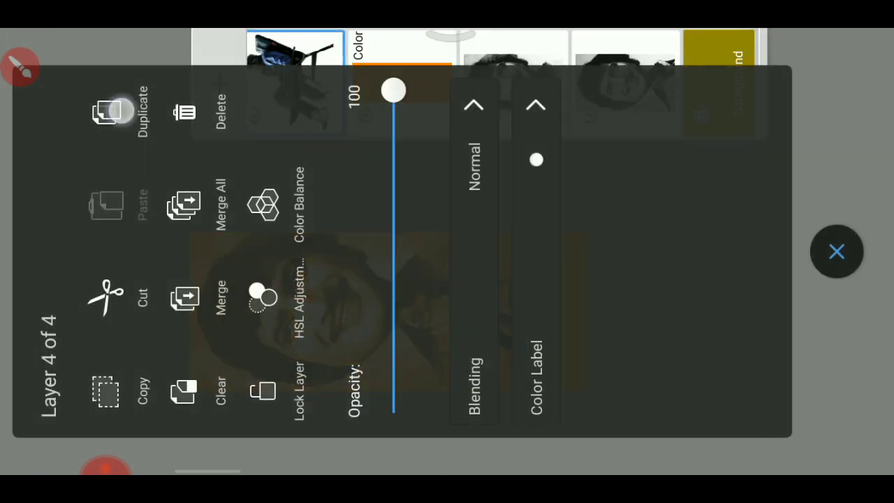
{"action": "left_click", "coordinate": [121, 110]}
{"action": "left_click", "coordinate": [833, 251]}
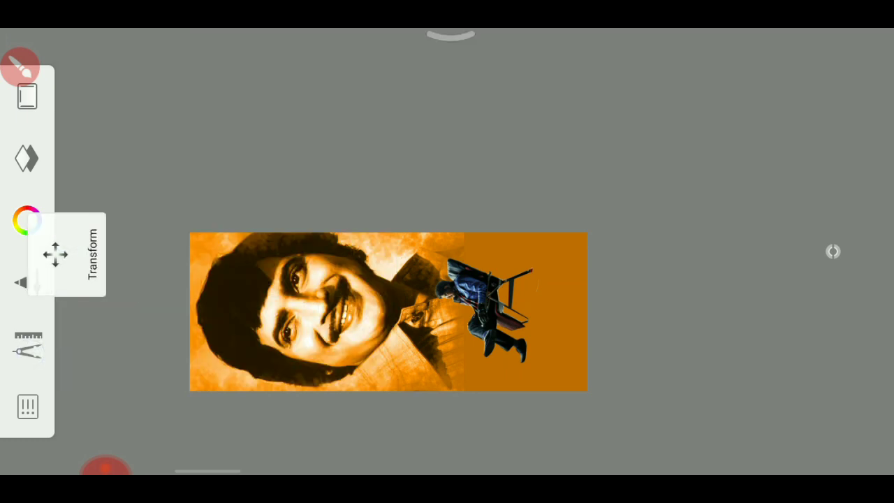
{"action": "left_click", "coordinate": [56, 254]}
{"action": "left_click_drag", "start_coordinate": [337, 215], "coordinate": [318, 201]}
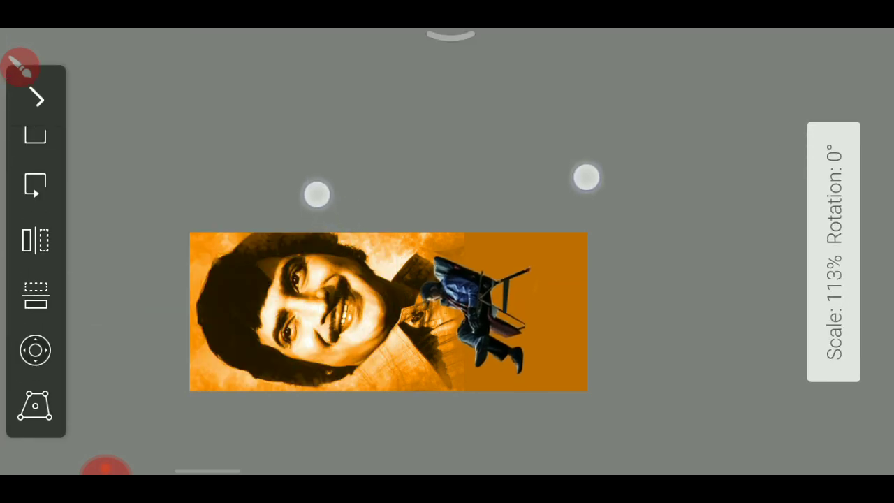
{"action": "left_click", "coordinate": [834, 251]}
Step: Select the orange Color layer and bring up the brush settings
{"action": "left_click_drag", "start_coordinate": [591, 154], "coordinate": [587, 172]}
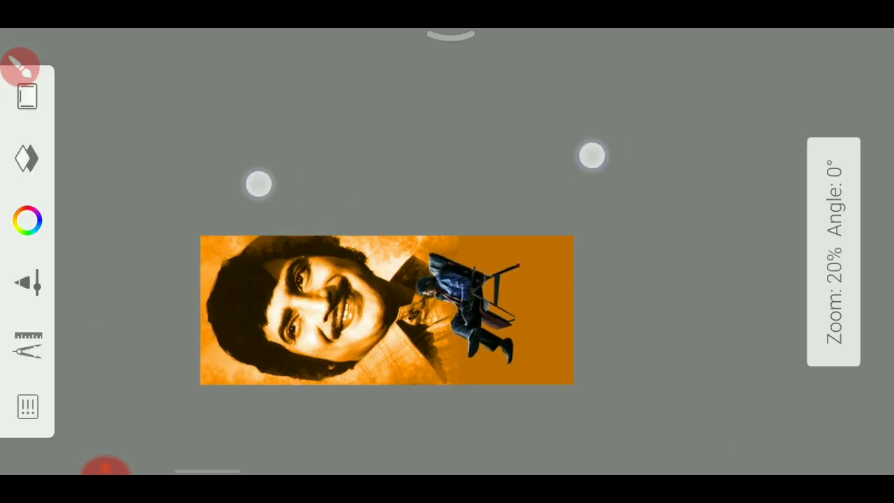
{"action": "left_click", "coordinate": [833, 252]}
{"action": "left_click", "coordinate": [405, 75]}
{"action": "left_click", "coordinate": [578, 200]}
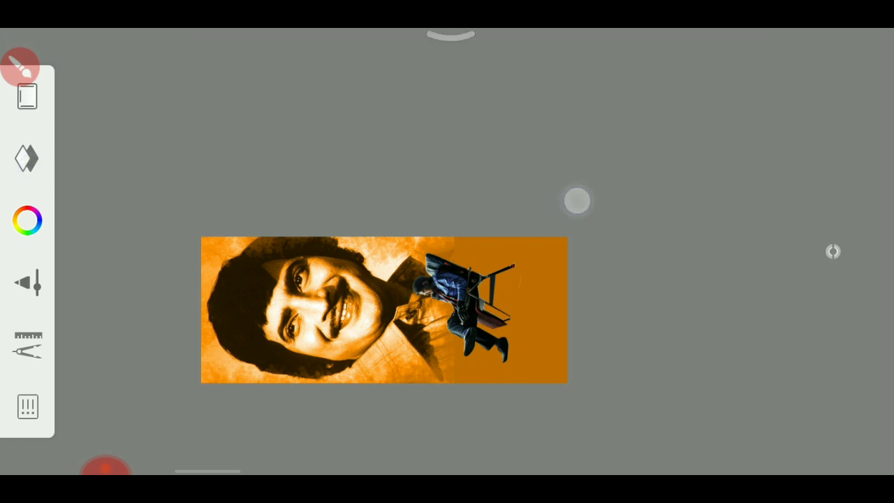
{"action": "left_click_drag", "start_coordinate": [626, 236], "coordinate": [533, 78]}
{"action": "left_click", "coordinate": [20, 66]}
Step: Pick a soft brush from the library and set its colour to black (lightness 0)
{"action": "left_click", "coordinate": [43, 345]}
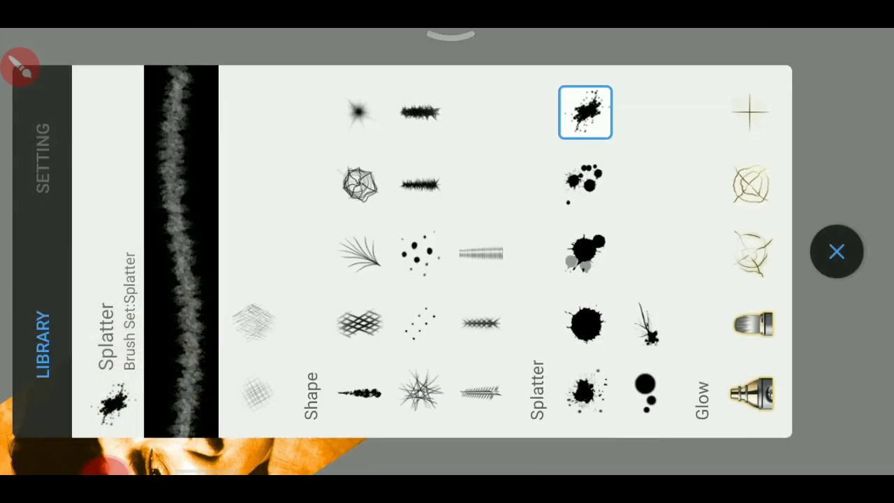
{"action": "scroll", "coordinate": [503, 252], "scroll_direction": "left", "scroll_amount": 10}
{"action": "left_click", "coordinate": [292, 250]}
{"action": "left_click", "coordinate": [836, 250]}
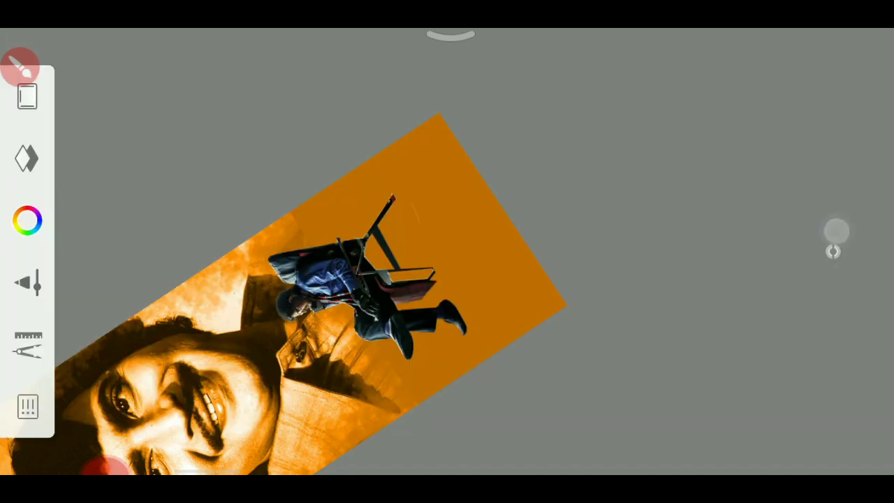
{"action": "left_click", "coordinate": [27, 220]}
{"action": "left_click_drag", "start_coordinate": [735, 253], "coordinate": [734, 363]}
{"action": "left_click", "coordinate": [836, 250]}
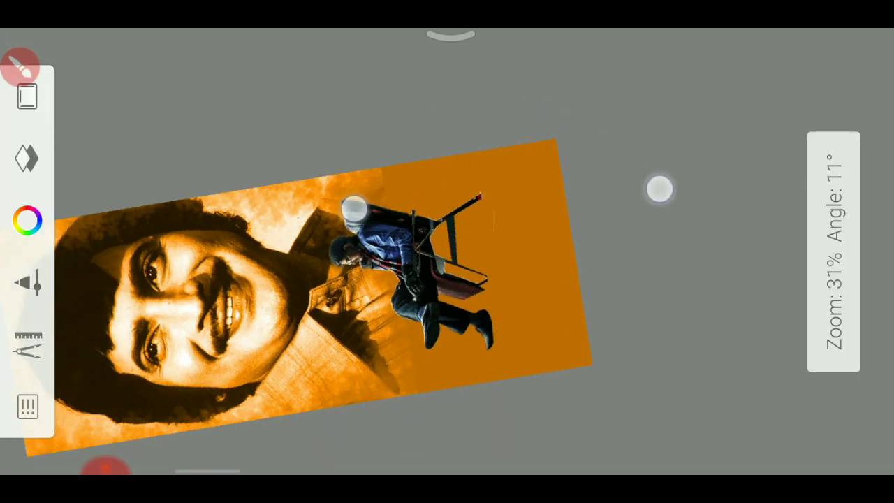
{"action": "left_click_drag", "start_coordinate": [659, 188], "coordinate": [549, 232]}
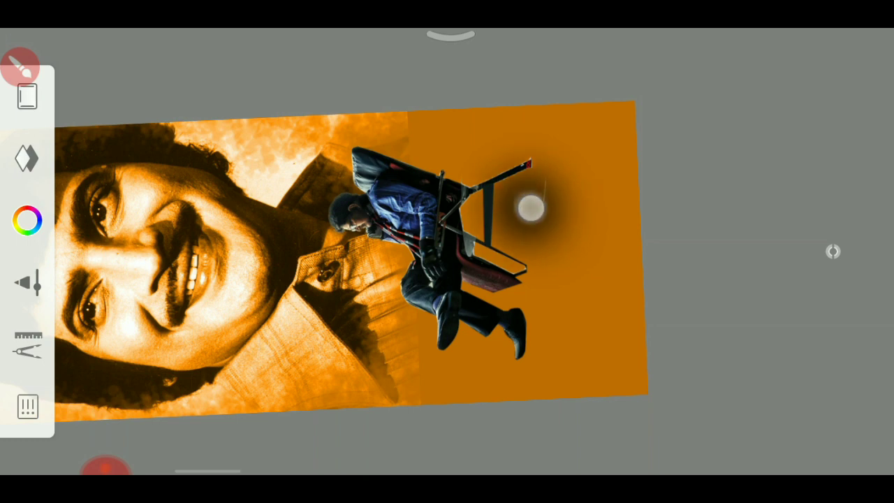
{"action": "left_click", "coordinate": [86, 254]}
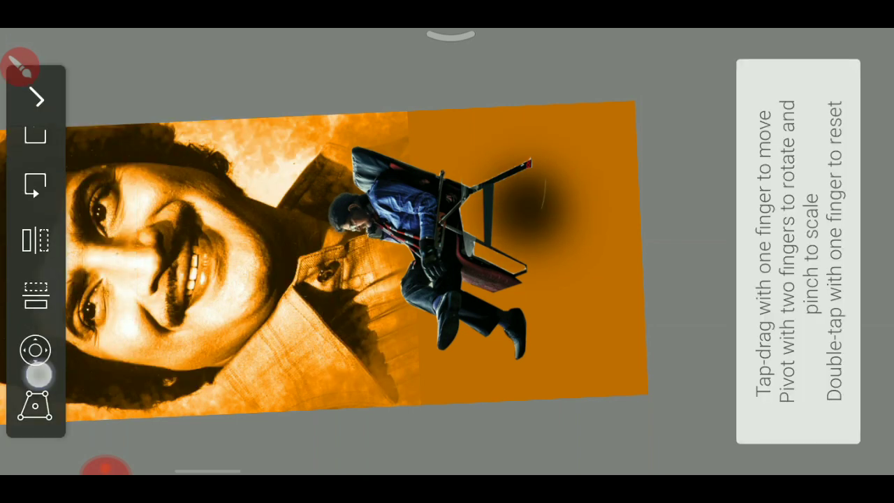
Step: Distort the shadow spot's corners and edges, shrinking it to about 63%
{"action": "left_click", "coordinate": [38, 367]}
{"action": "left_click", "coordinate": [37, 407]}
{"action": "left_click_drag", "start_coordinate": [440, 125], "coordinate": [428, 79]}
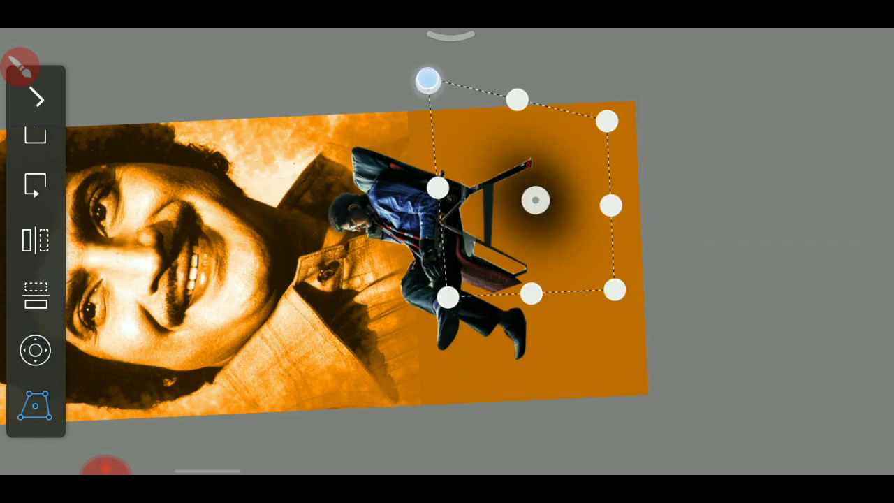
{"action": "left_click_drag", "start_coordinate": [447, 297], "coordinate": [499, 312]}
{"action": "left_click_drag", "start_coordinate": [555, 301], "coordinate": [559, 370]}
{"action": "mouse_move", "coordinate": [597, 210]}
{"action": "left_mouse_down"}
{"action": "mouse_move", "coordinate": [565, 200]}
{"action": "mouse_move", "coordinate": [580, 234]}
{"action": "mouse_move", "coordinate": [577, 287]}
{"action": "left_mouse_up"}
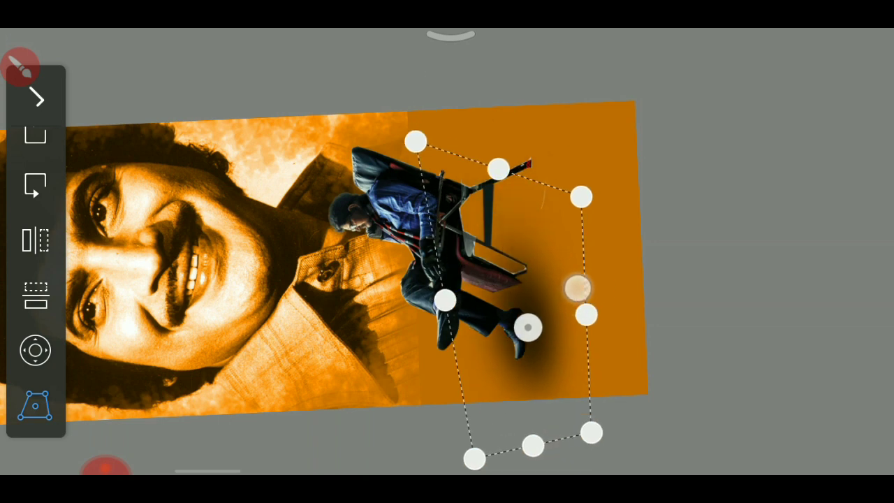
{"action": "left_click_drag", "start_coordinate": [498, 168], "coordinate": [500, 88]}
{"action": "left_click_drag", "start_coordinate": [663, 183], "coordinate": [622, 207]}
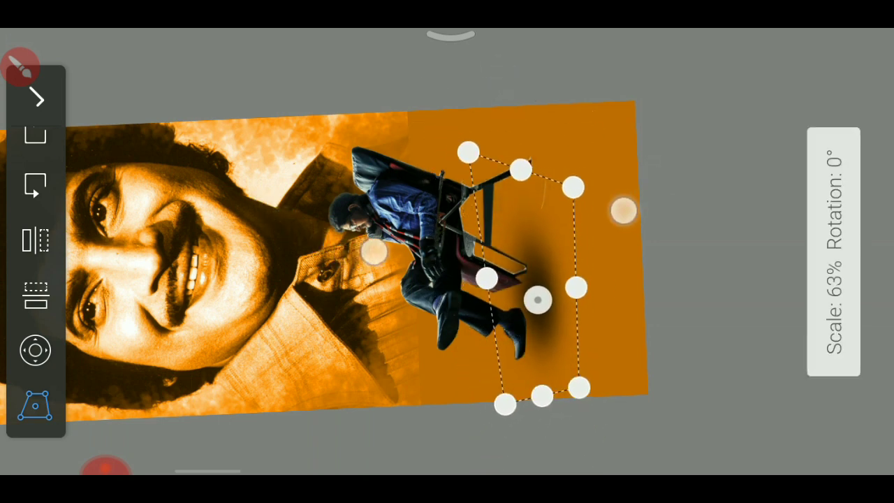
Step: Stretch the shadow long and thin, narrow it to 34% at -10°, and apply
{"action": "left_click_drag", "start_coordinate": [519, 163], "coordinate": [524, 78]}
{"action": "left_click_drag", "start_coordinate": [539, 391], "coordinate": [549, 454]}
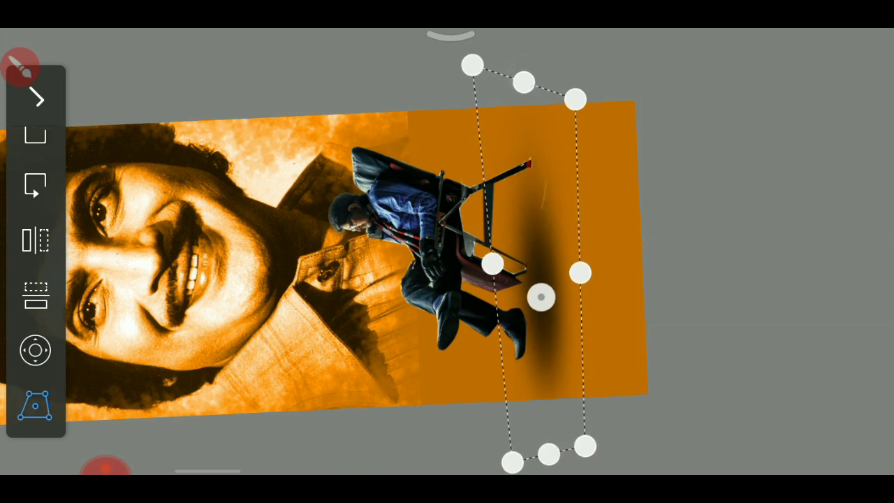
{"action": "left_click_drag", "start_coordinate": [527, 180], "coordinate": [535, 90]}
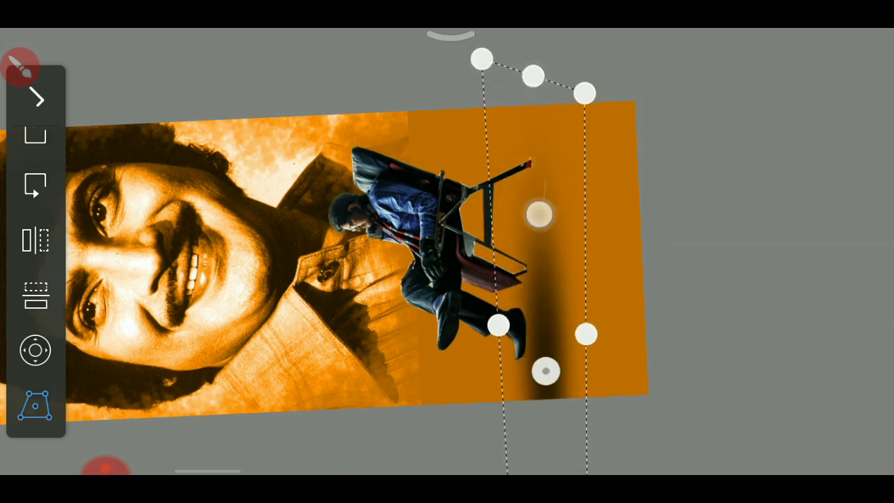
{"action": "mouse_move", "coordinate": [539, 213]}
{"action": "left_mouse_down"}
{"action": "mouse_move", "coordinate": [532, 124]}
{"action": "mouse_move", "coordinate": [503, 74]}
{"action": "left_mouse_up"}
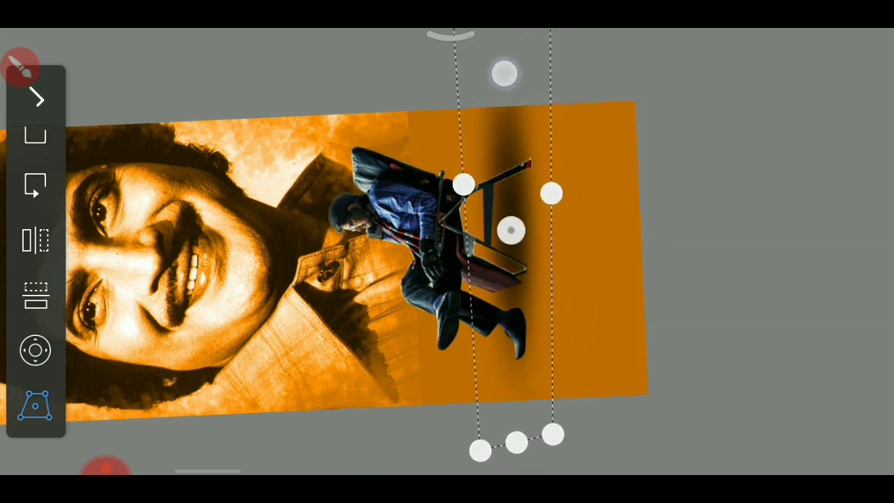
{"action": "mouse_move", "coordinate": [511, 230]}
{"action": "left_mouse_down"}
{"action": "mouse_move", "coordinate": [533, 309]}
{"action": "mouse_move", "coordinate": [514, 210]}
{"action": "mouse_move", "coordinate": [494, 201]}
{"action": "left_mouse_up"}
{"action": "mouse_move", "coordinate": [580, 310]}
{"action": "left_mouse_down"}
{"action": "mouse_move", "coordinate": [636, 368]}
{"action": "mouse_move", "coordinate": [645, 363]}
{"action": "left_mouse_up"}
{"action": "mouse_move", "coordinate": [514, 232]}
{"action": "left_mouse_down"}
{"action": "mouse_move", "coordinate": [531, 254]}
{"action": "mouse_move", "coordinate": [533, 243]}
{"action": "left_mouse_up"}
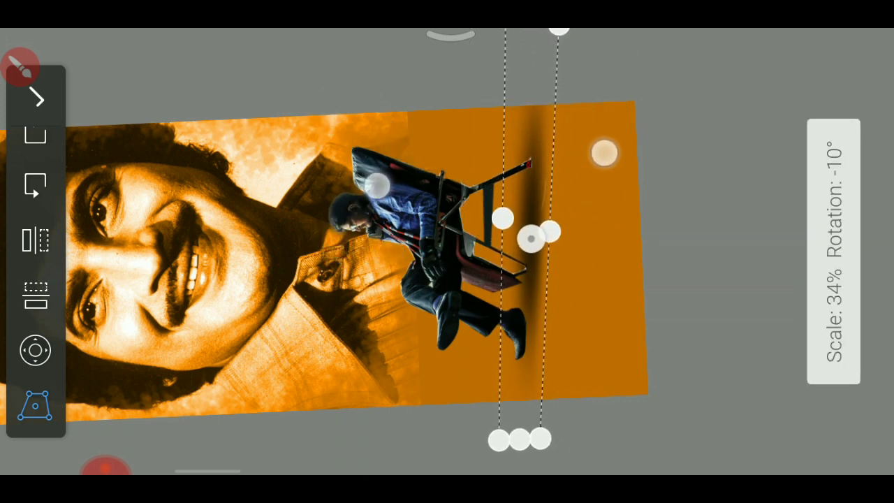
{"action": "left_click", "coordinate": [36, 98]}
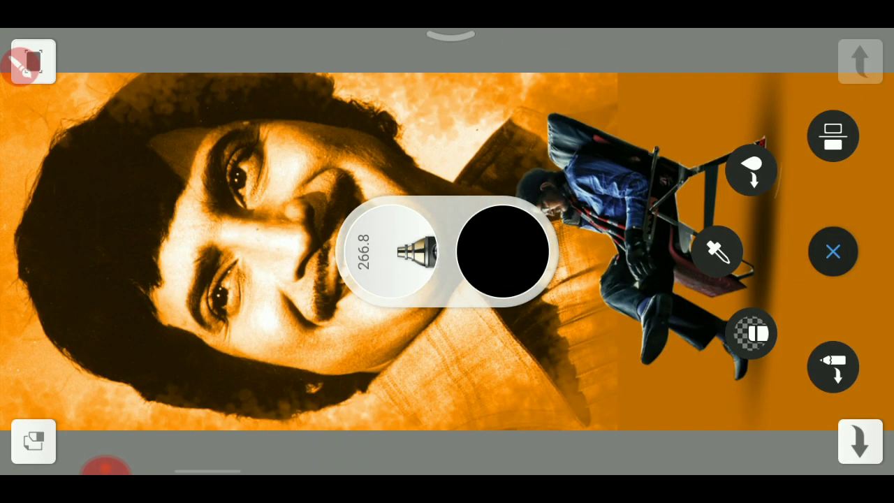
Step: Add a new empty layer above the chair layer
{"action": "left_click", "coordinate": [833, 251]}
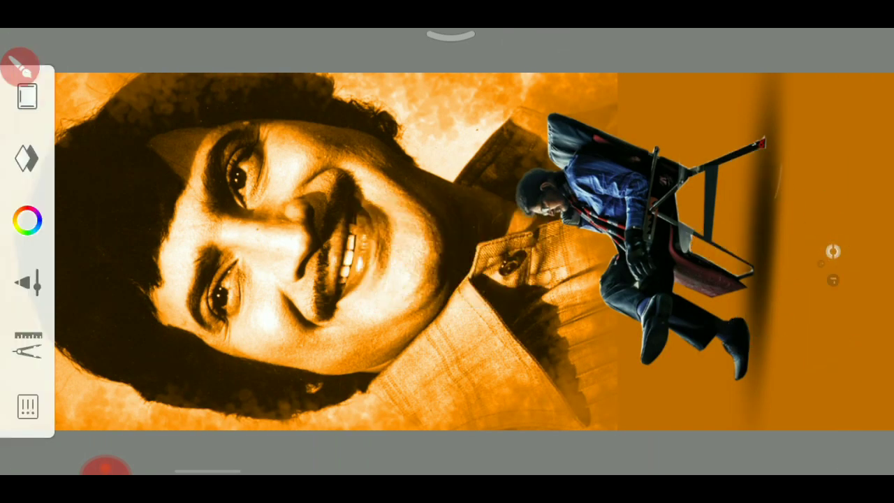
{"action": "left_click_drag", "start_coordinate": [666, 132], "coordinate": [598, 164]}
{"action": "left_click", "coordinate": [27, 96]}
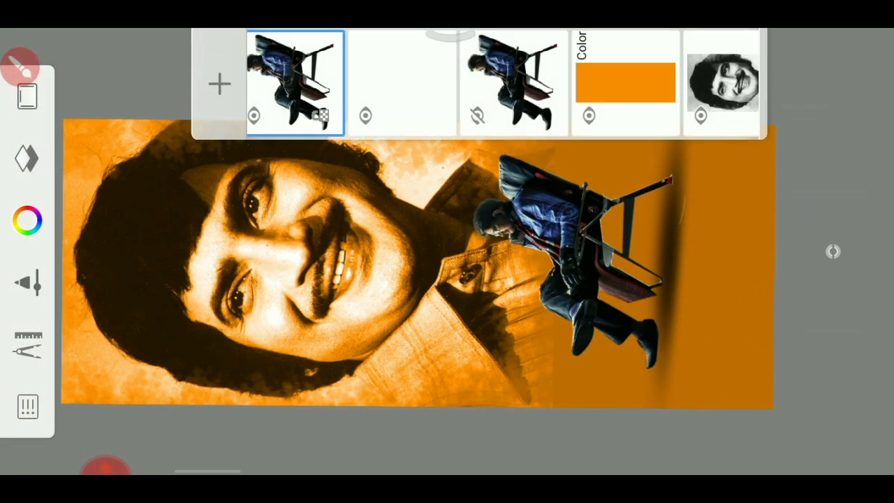
{"action": "left_click", "coordinate": [220, 84]}
{"action": "left_click", "coordinate": [707, 284]}
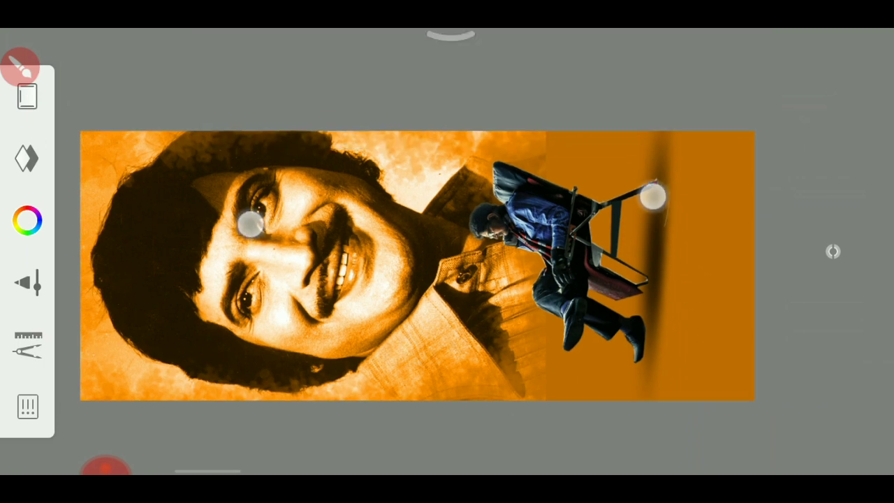
Step: Fill the new layer with solid red
{"action": "left_click_drag", "start_coordinate": [652, 195], "coordinate": [622, 202]}
{"action": "left_click", "coordinate": [28, 345]}
{"action": "left_click", "coordinate": [106, 164]}
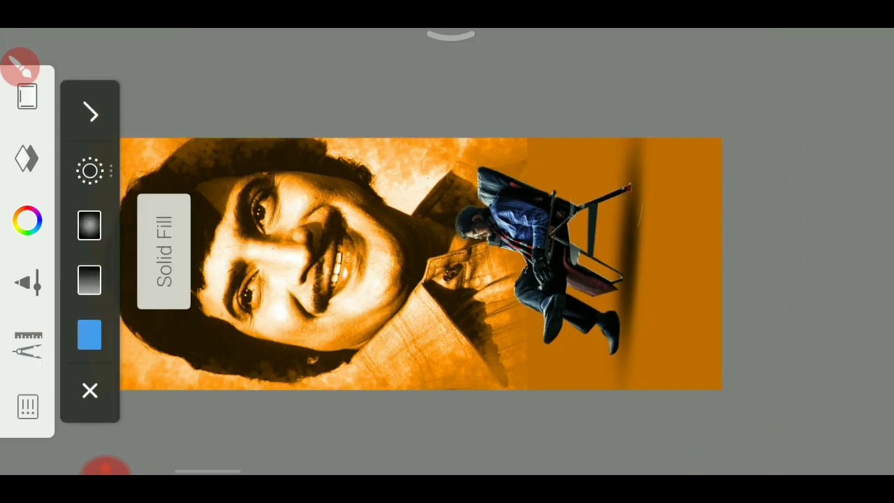
{"action": "left_click", "coordinate": [419, 264]}
{"action": "left_click", "coordinate": [27, 221]}
{"action": "left_click", "coordinate": [315, 164]}
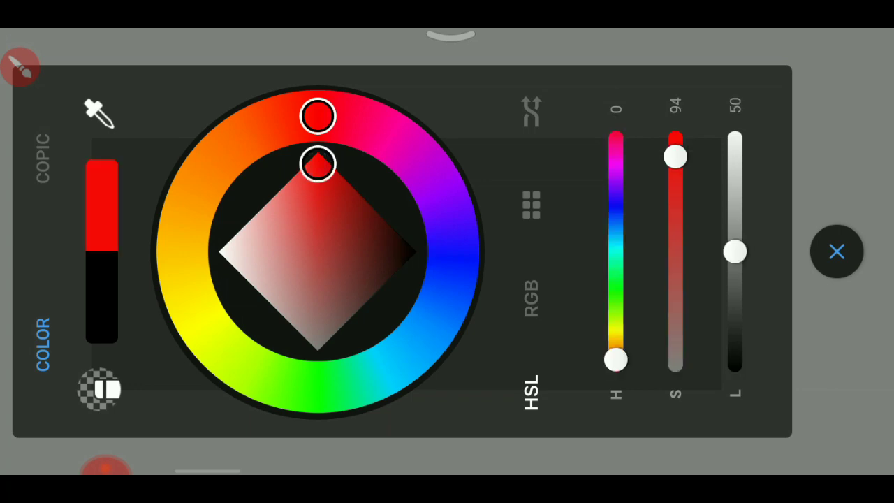
{"action": "left_click", "coordinate": [833, 251]}
{"action": "left_click", "coordinate": [566, 211]}
{"action": "left_click", "coordinate": [89, 389]}
Step: Set the red layer's blend mode to Overlay
{"action": "left_click", "coordinate": [28, 158]}
{"action": "left_click", "coordinate": [288, 74]}
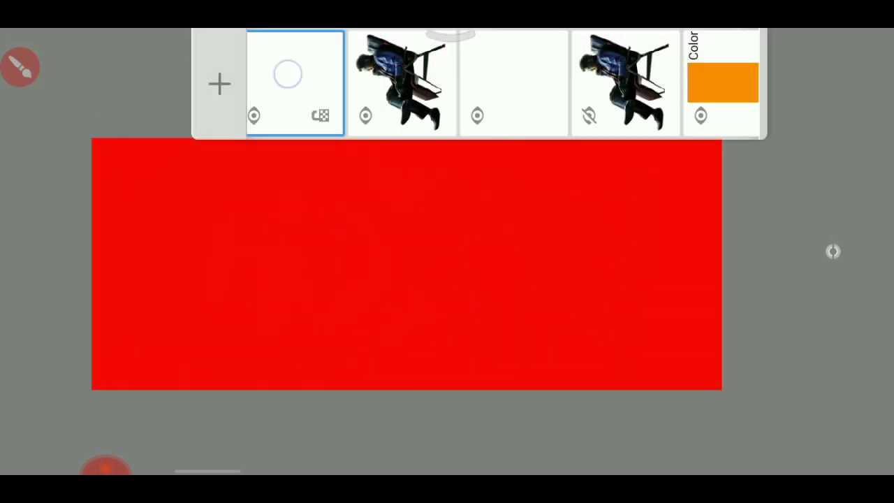
{"action": "left_click", "coordinate": [837, 252]}
{"action": "scroll", "coordinate": [439, 209], "scroll_direction": "down", "scroll_amount": 2}
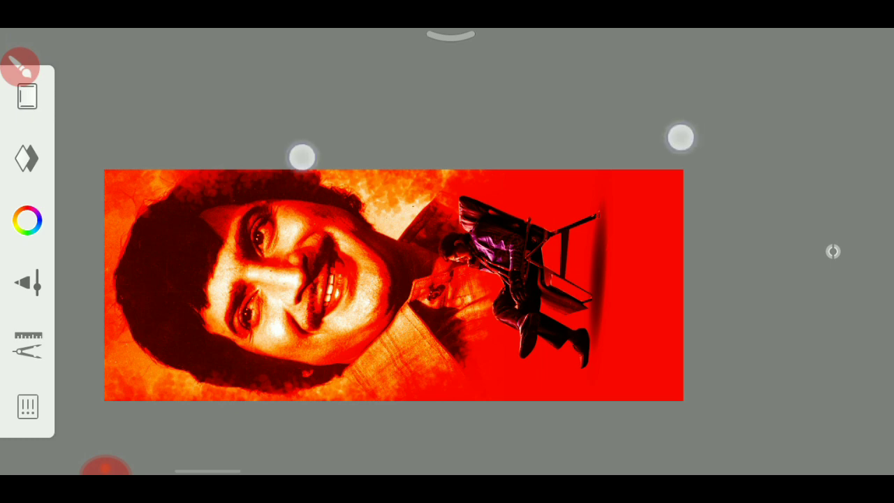
{"action": "scroll", "coordinate": [491, 146], "scroll_direction": "down", "scroll_amount": 1}
Step: Toggle the red Overlay layer off and on to compare, then add another empty layer
{"action": "left_click", "coordinate": [28, 158]}
{"action": "left_click", "coordinate": [255, 115]}
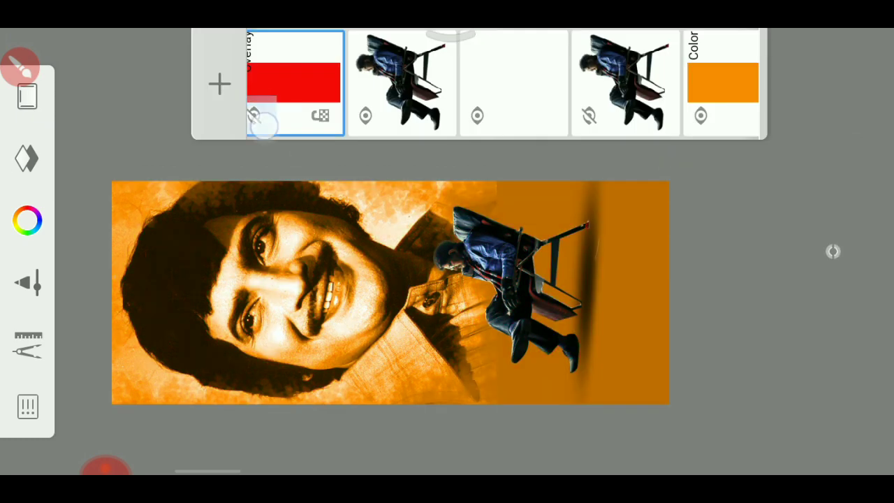
{"action": "left_click", "coordinate": [255, 115]}
{"action": "left_click", "coordinate": [691, 259]}
{"action": "scroll", "coordinate": [387, 300], "scroll_direction": "down", "scroll_amount": 1}
{"action": "left_click", "coordinate": [28, 158]}
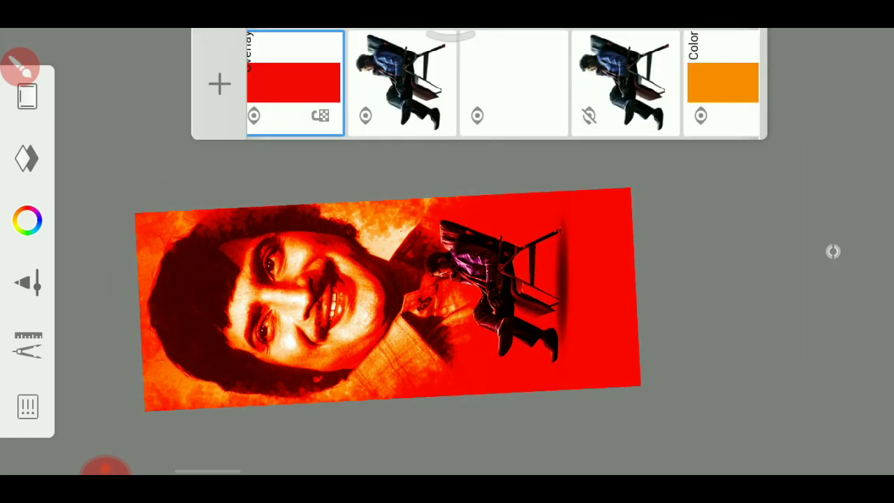
{"action": "left_click", "coordinate": [219, 84]}
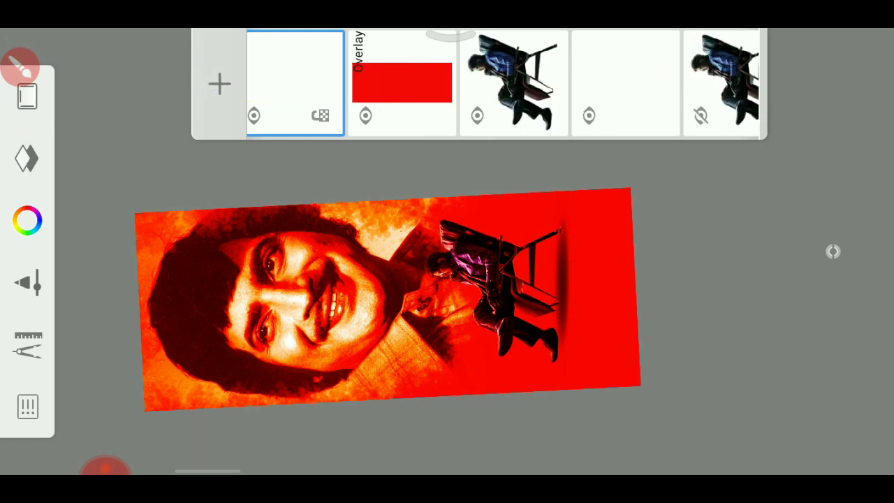
Step: Lay a linear gradient across the top layer, moving its midpoint toward the start
{"action": "left_click", "coordinate": [28, 345]}
{"action": "left_click", "coordinate": [130, 160]}
{"action": "left_click", "coordinate": [89, 279]}
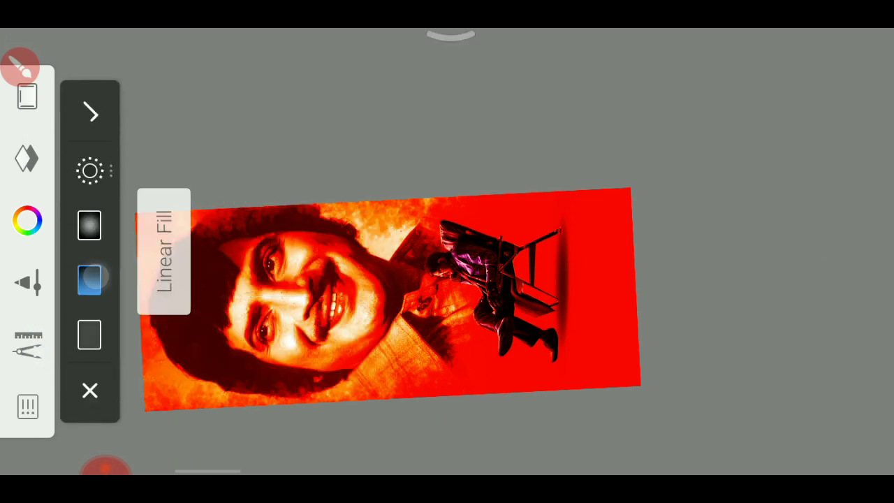
{"action": "left_click", "coordinate": [582, 255]}
{"action": "left_click_drag", "start_coordinate": [529, 256], "coordinate": [439, 266]}
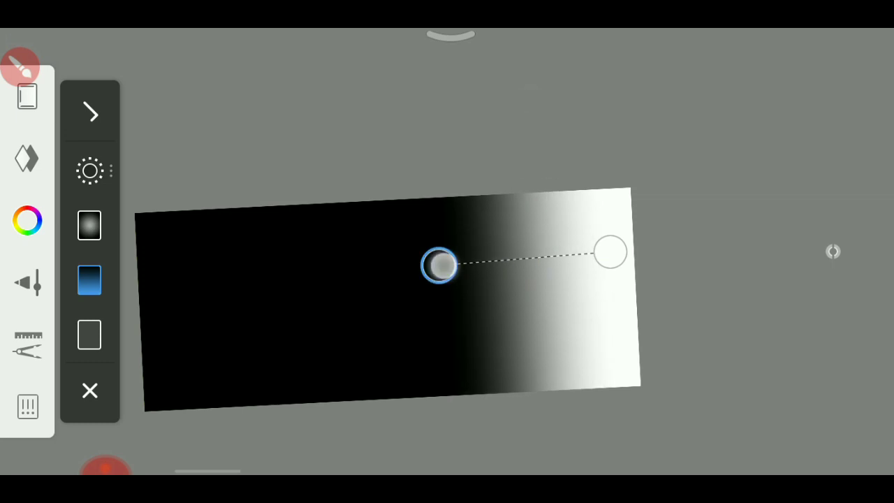
Step: Make the gradient fade from transparent to dark red, apply it, and show the layer stack
{"action": "left_click", "coordinate": [439, 265]}
{"action": "left_click", "coordinate": [98, 380]}
{"action": "left_click", "coordinate": [834, 249]}
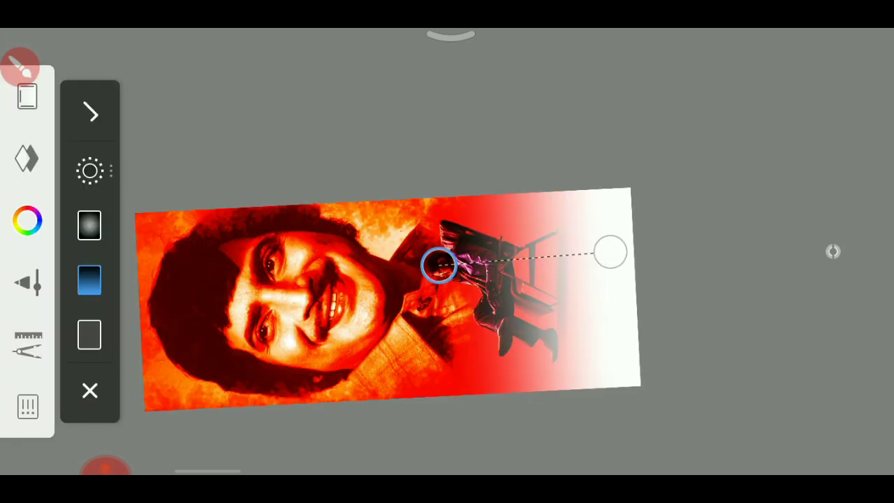
{"action": "left_click", "coordinate": [618, 257]}
{"action": "left_click", "coordinate": [318, 115]}
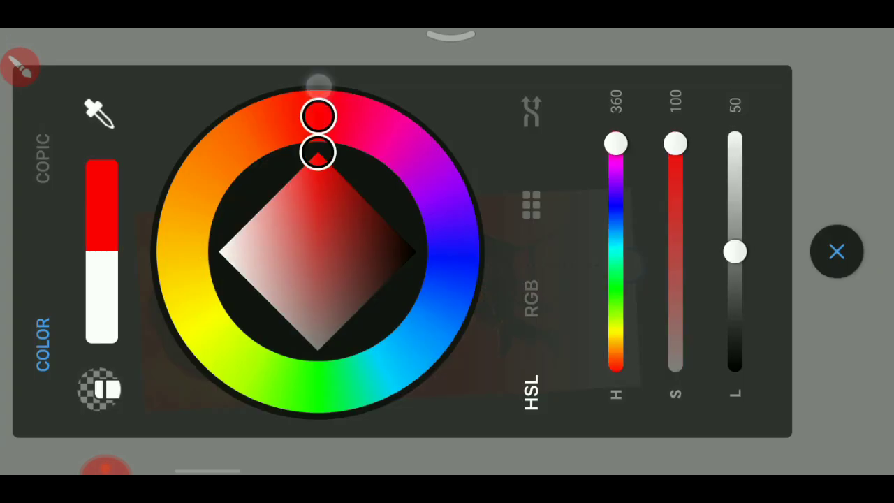
{"action": "mouse_move", "coordinate": [735, 252]}
{"action": "left_mouse_down"}
{"action": "mouse_move", "coordinate": [742, 316]}
{"action": "mouse_move", "coordinate": [735, 299]}
{"action": "left_mouse_up"}
{"action": "left_click", "coordinate": [836, 251]}
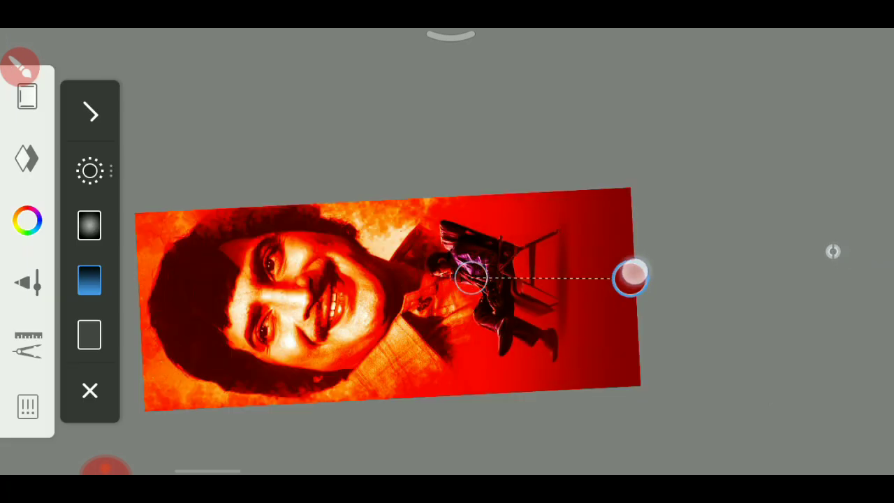
{"action": "left_click", "coordinate": [90, 390]}
{"action": "scroll", "coordinate": [447, 279], "scroll_direction": "up", "scroll_amount": 5}
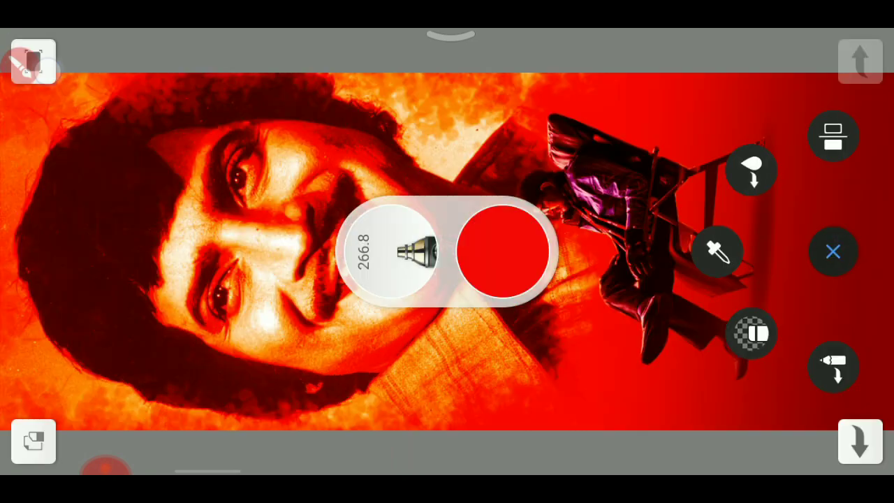
{"action": "scroll", "coordinate": [447, 252], "scroll_direction": "down", "scroll_amount": 3}
{"action": "left_click", "coordinate": [27, 158]}
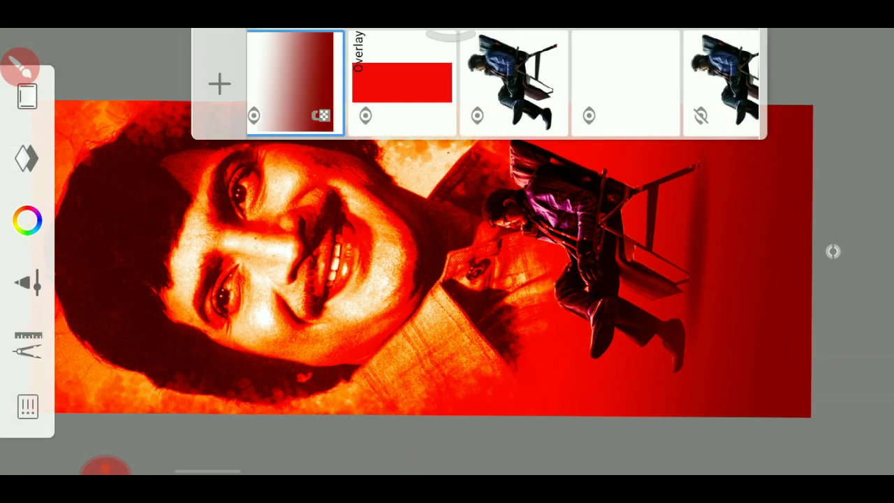
Step: Compare the red Overlay layer off and on, then select the empty layer
{"action": "left_click", "coordinate": [366, 116]}
{"action": "left_click", "coordinate": [366, 116]}
{"action": "scroll", "coordinate": [419, 210], "scroll_direction": "down", "scroll_amount": 2}
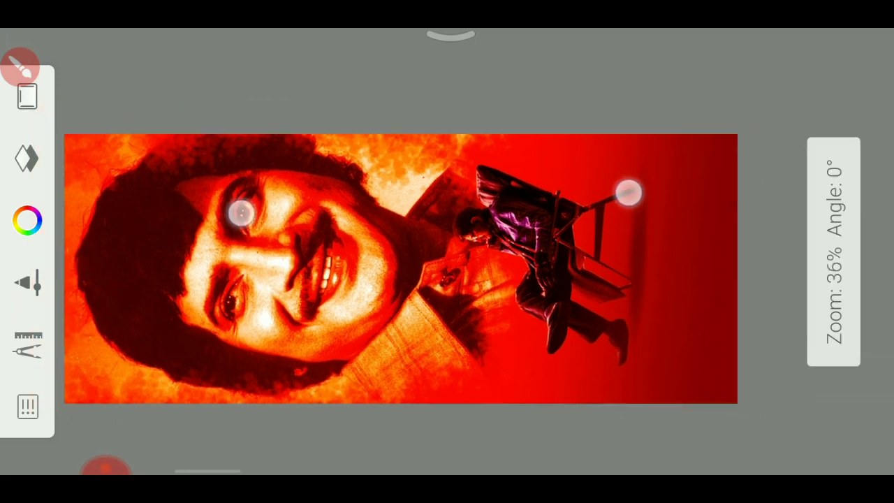
{"action": "left_click", "coordinate": [26, 158]}
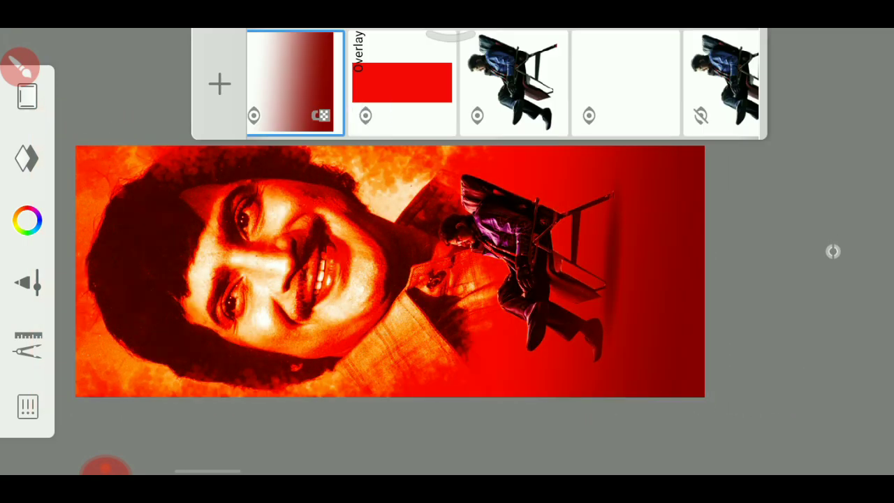
{"action": "left_click", "coordinate": [402, 83]}
{"action": "left_click", "coordinate": [837, 251]}
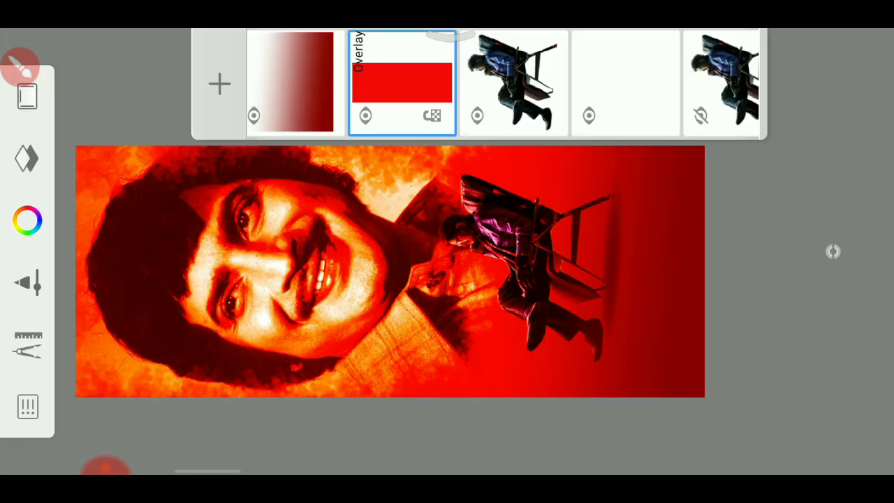
{"action": "left_click", "coordinate": [712, 237]}
Step: Paint a soft black airbrush shadow on the floor beside the chair
{"action": "left_click", "coordinate": [28, 218]}
{"action": "left_click", "coordinate": [837, 251]}
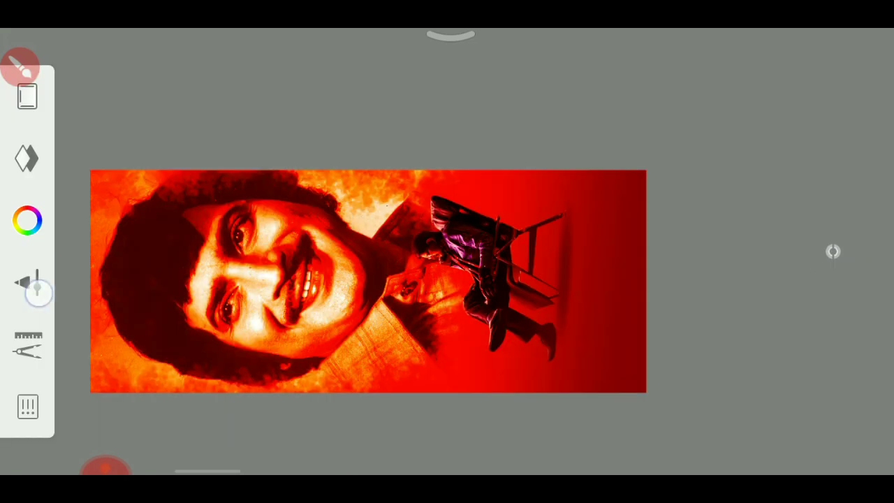
{"action": "left_click", "coordinate": [25, 94]}
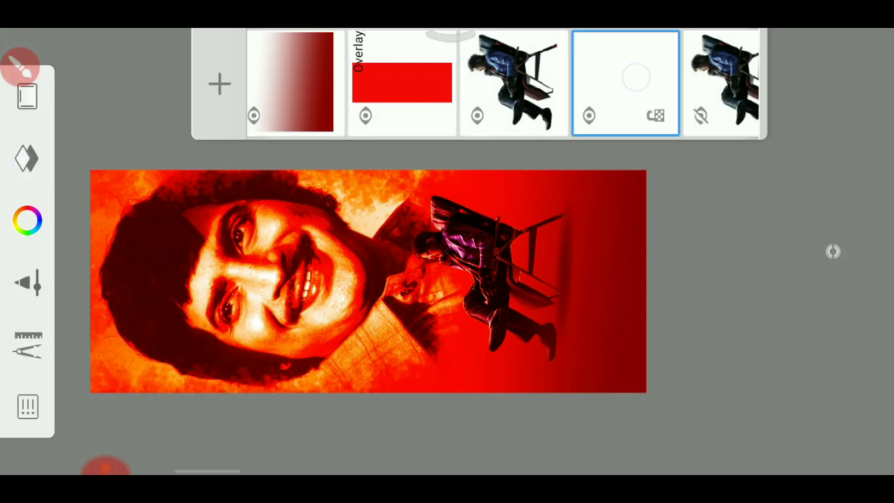
{"action": "scroll", "coordinate": [566, 214], "scroll_direction": "up", "scroll_amount": 5}
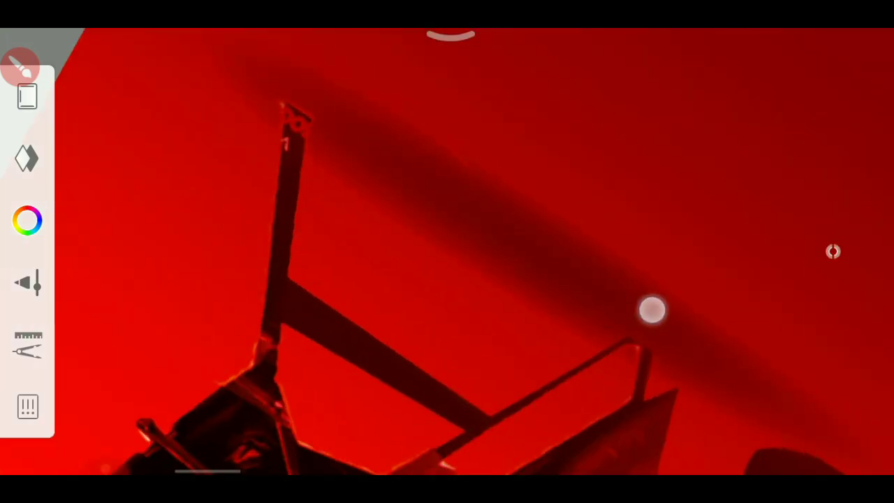
{"action": "scroll", "coordinate": [549, 283], "scroll_direction": "down", "scroll_amount": 3}
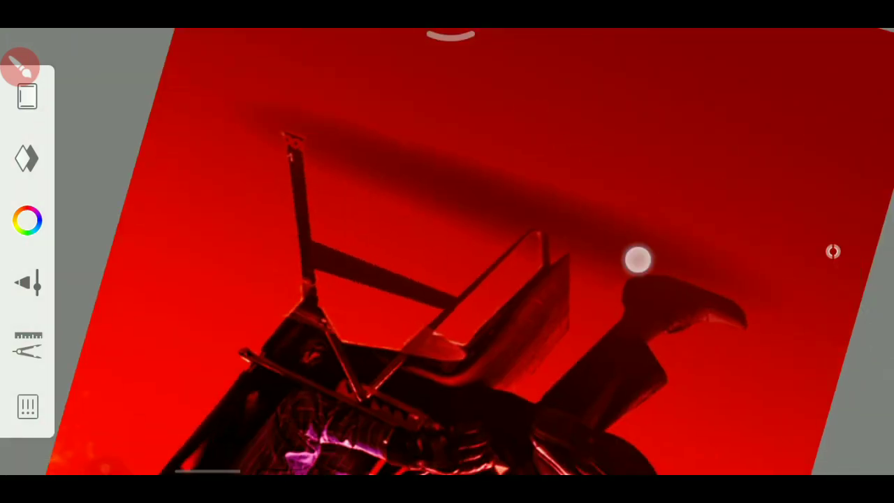
{"action": "scroll", "coordinate": [555, 212], "scroll_direction": "down", "scroll_amount": 3}
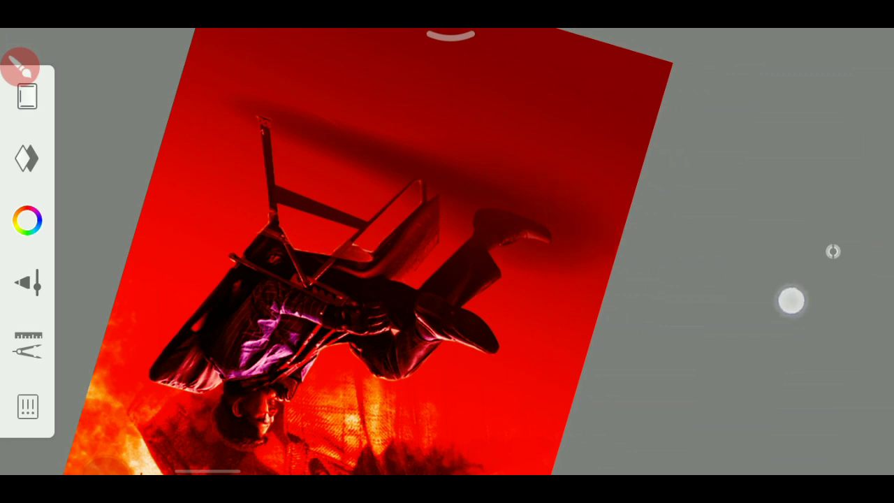
{"action": "scroll", "coordinate": [559, 273], "scroll_direction": "up", "scroll_amount": 4}
{"action": "scroll", "coordinate": [454, 176], "scroll_direction": "down", "scroll_amount": 5}
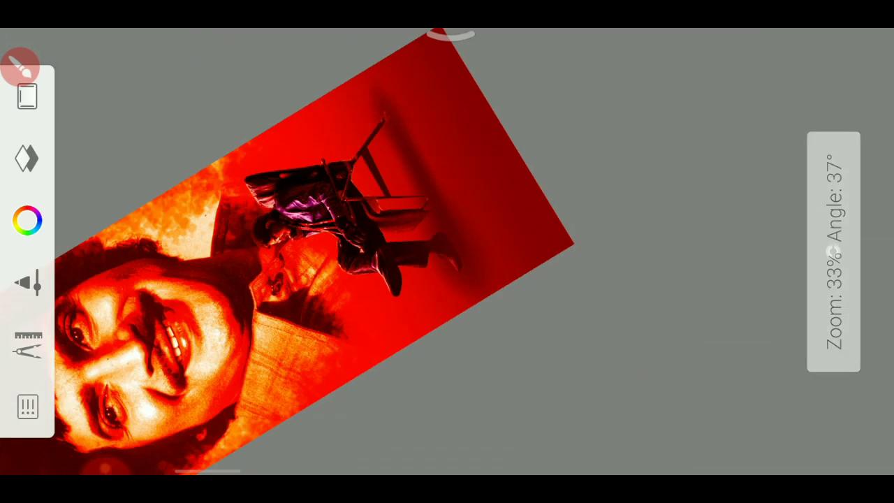
{"action": "scroll", "coordinate": [454, 176], "scroll_direction": "up", "scroll_amount": 2}
Step: Fit the whole poster to the screen, unrotated
{"action": "left_click", "coordinate": [872, 83]}
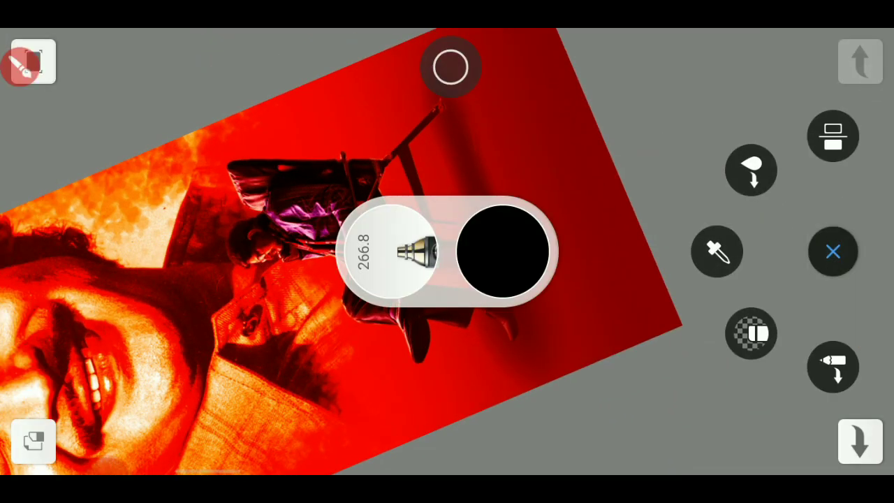
{"action": "left_click", "coordinate": [30, 68]}
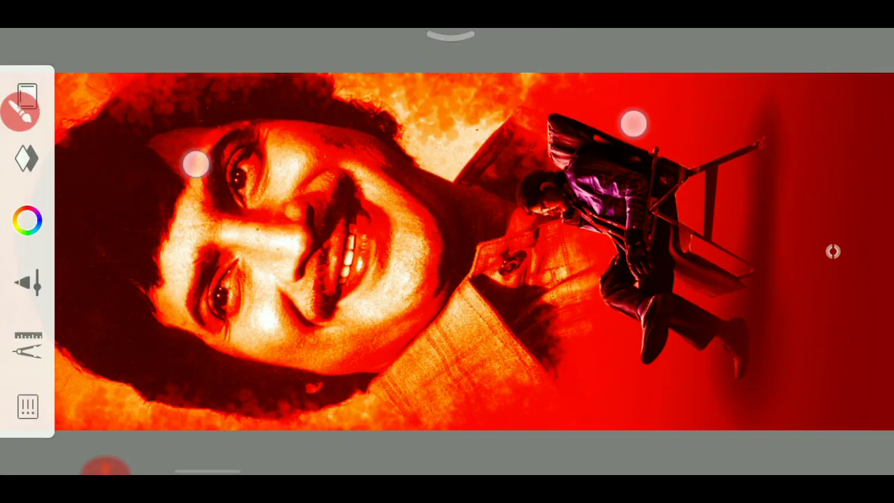
{"action": "scroll", "coordinate": [414, 142], "scroll_direction": "down", "scroll_amount": 2}
{"action": "scroll", "coordinate": [526, 206], "scroll_direction": "down", "scroll_amount": 2}
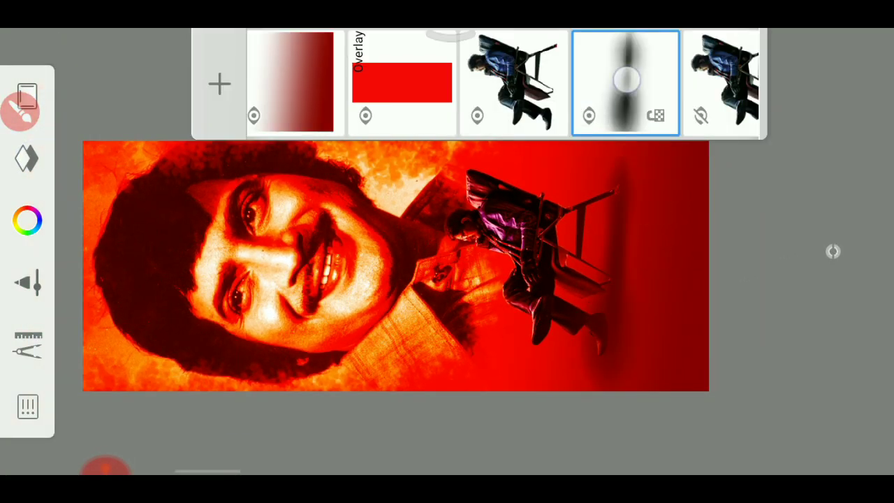
Step: Duplicate the shadow layer and drag a layer to a new place in the stack
{"action": "left_click", "coordinate": [625, 80]}
{"action": "left_click", "coordinate": [112, 119]}
{"action": "scroll", "coordinate": [489, 210], "scroll_direction": "down", "scroll_amount": 2}
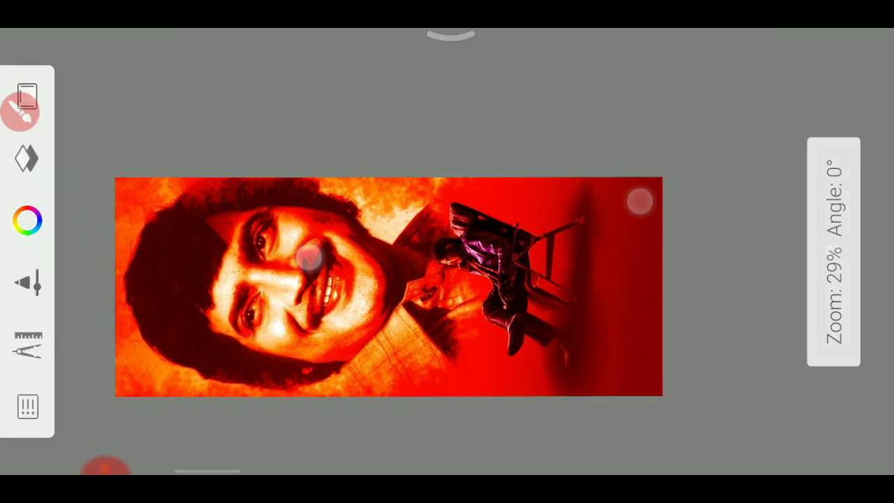
{"action": "left_click_drag", "start_coordinate": [378, 72], "coordinate": [371, 72]}
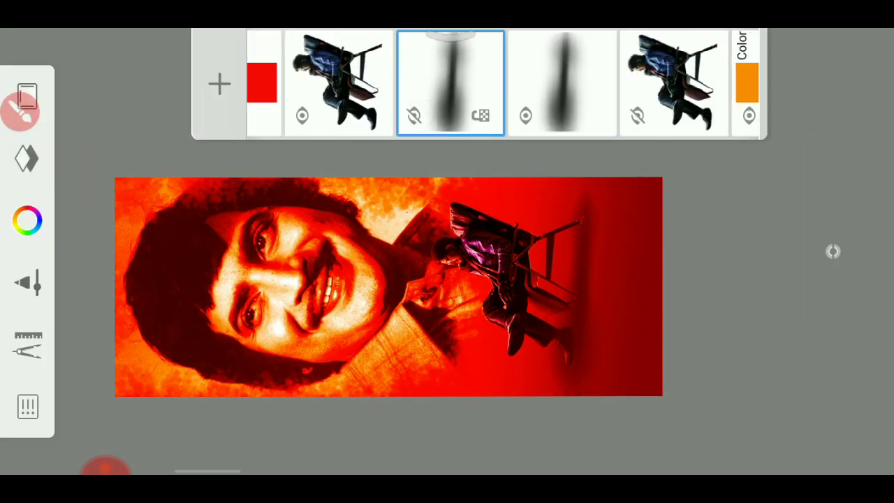
{"action": "mouse_move", "coordinate": [458, 79]}
{"action": "left_mouse_down"}
{"action": "mouse_move", "coordinate": [577, 87]}
{"action": "mouse_move", "coordinate": [563, 83]}
{"action": "left_mouse_up"}
{"action": "scroll", "coordinate": [489, 238], "scroll_direction": "down", "scroll_amount": 2}
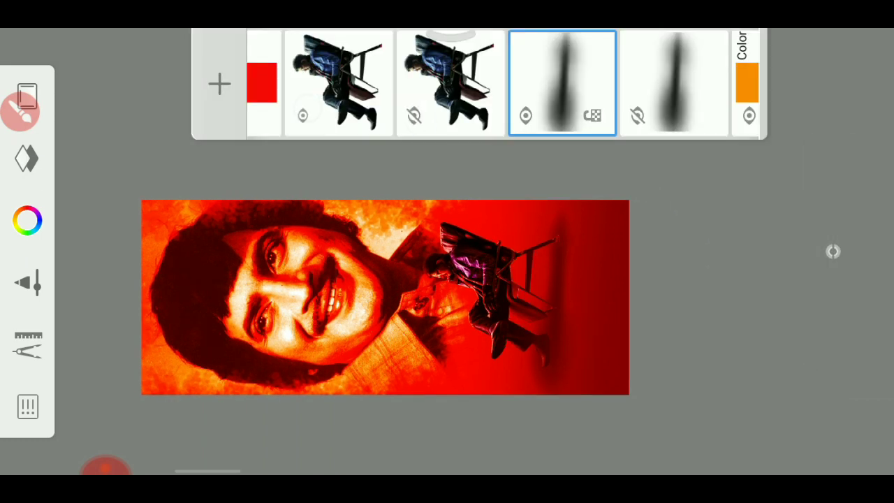
Step: Shift the seated man layer's hue with Hue/Saturation/Lightness, then add a blank layer
{"action": "left_click", "coordinate": [303, 115]}
{"action": "left_click", "coordinate": [303, 115]}
{"action": "left_click", "coordinate": [338, 77]}
{"action": "left_click", "coordinate": [353, 78]}
{"action": "left_click", "coordinate": [274, 298]}
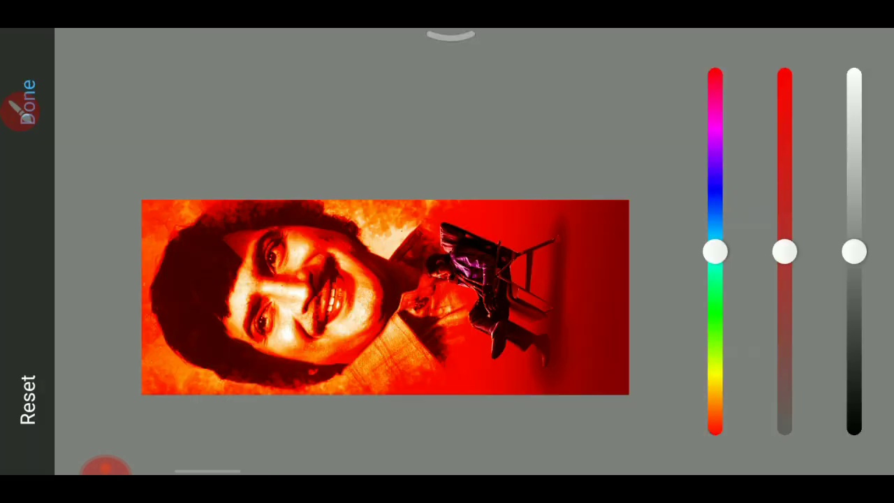
{"action": "mouse_move", "coordinate": [715, 251]}
{"action": "left_mouse_down"}
{"action": "mouse_move", "coordinate": [716, 137]}
{"action": "mouse_move", "coordinate": [739, 290]}
{"action": "mouse_move", "coordinate": [762, 263]}
{"action": "mouse_move", "coordinate": [785, 174]}
{"action": "mouse_move", "coordinate": [807, 261]}
{"action": "mouse_move", "coordinate": [850, 168]}
{"action": "mouse_move", "coordinate": [857, 247]}
{"action": "left_mouse_up"}
{"action": "left_click", "coordinate": [18, 70]}
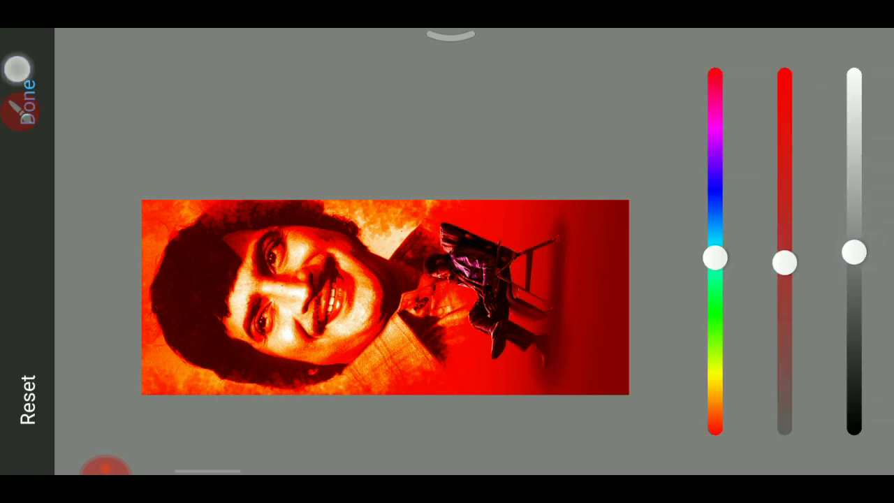
{"action": "scroll", "coordinate": [212, 176], "scroll_direction": "down", "scroll_amount": 1}
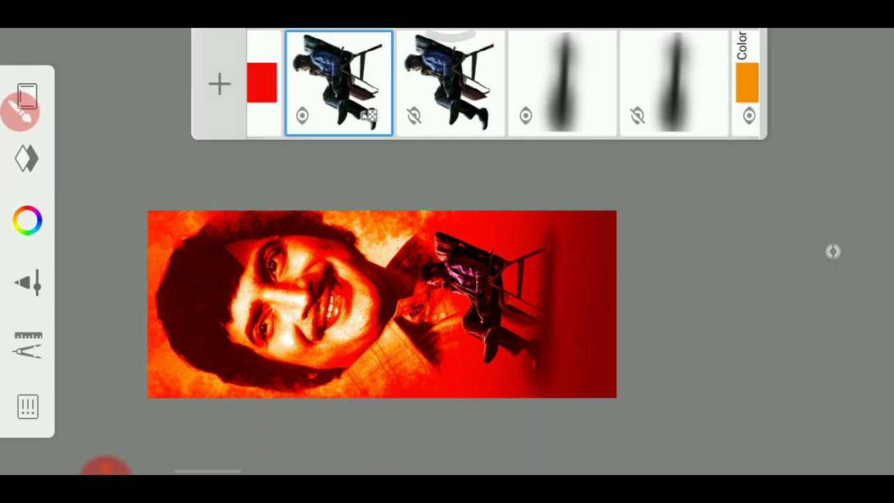
{"action": "left_click", "coordinate": [219, 84]}
Step: Sample a light orange from the background glow and select everything around the seated man
{"action": "left_click", "coordinate": [449, 250]}
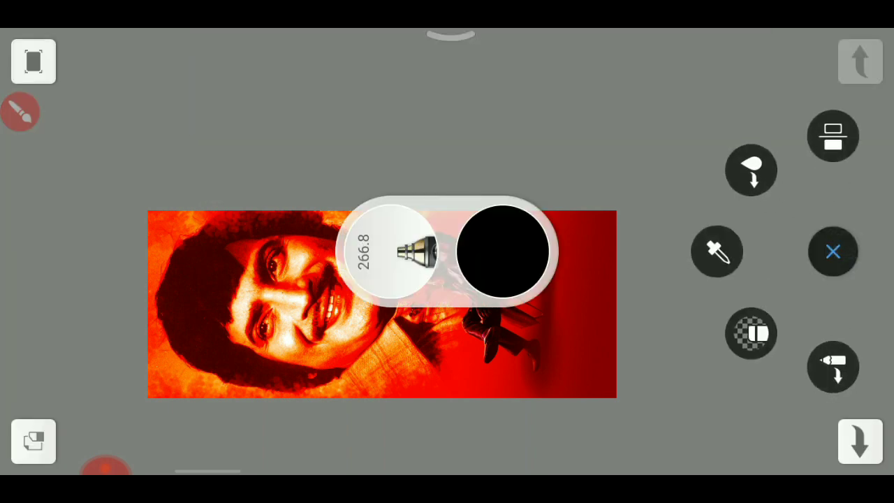
{"action": "left_click", "coordinate": [717, 251]}
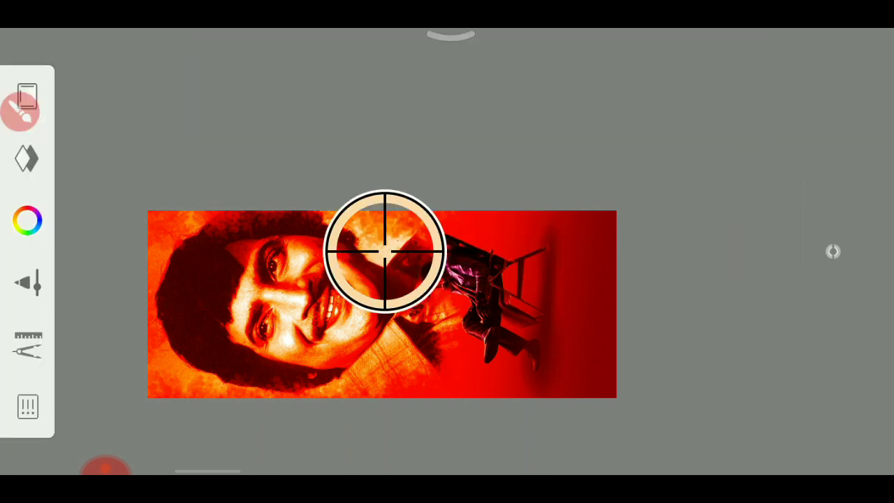
{"action": "left_click", "coordinate": [27, 158]}
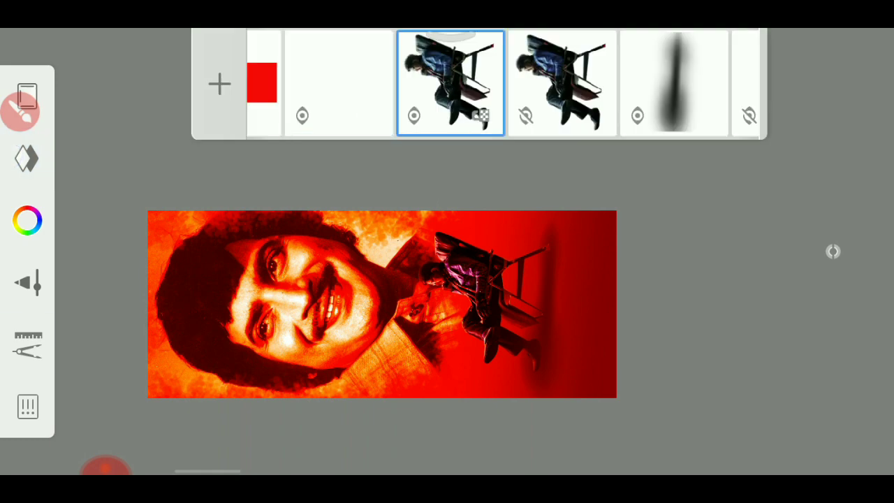
{"action": "left_click", "coordinate": [28, 345]}
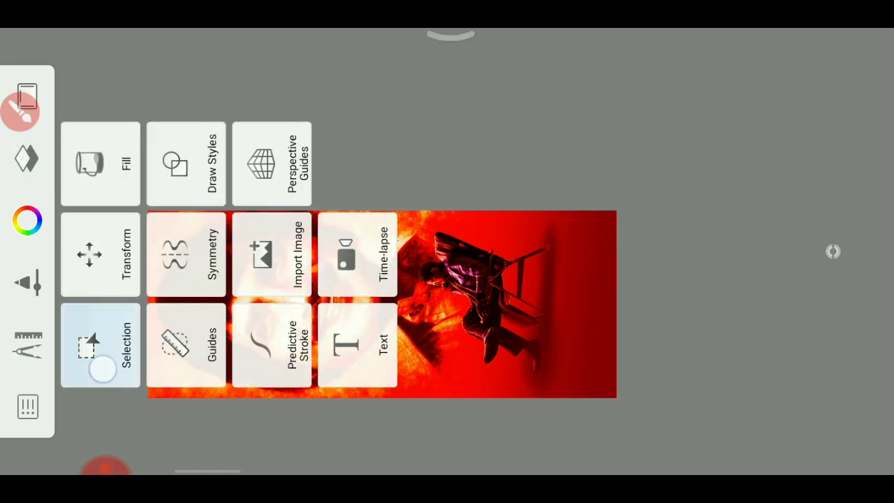
{"action": "left_click", "coordinate": [102, 368]}
{"action": "left_click", "coordinate": [471, 360]}
{"action": "left_click", "coordinate": [116, 281]}
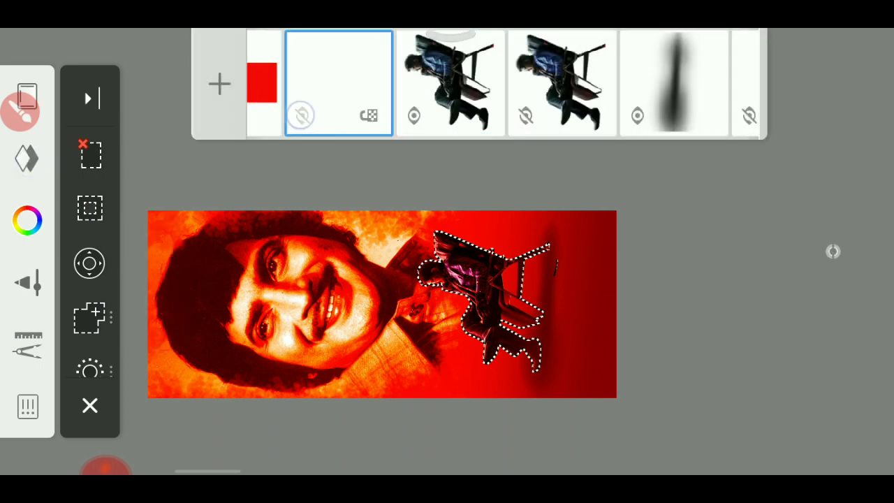
Step: Target the new blank layer and choose the Soft Airbrush brush
{"action": "left_click", "coordinate": [638, 239]}
{"action": "left_click", "coordinate": [24, 282]}
{"action": "scroll", "coordinate": [433, 252], "scroll_direction": "right", "scroll_amount": 5}
{"action": "scroll", "coordinate": [433, 252], "scroll_direction": "right", "scroll_amount": 5}
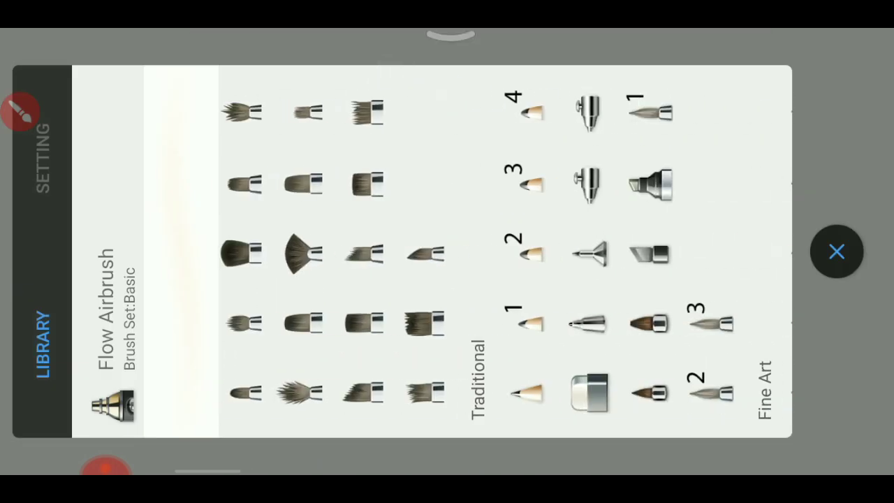
{"action": "left_click", "coordinate": [589, 183]}
{"action": "left_click", "coordinate": [837, 251]}
Step: Add a new blank layer for painting the glow
{"action": "scroll", "coordinate": [363, 175], "scroll_direction": "up", "scroll_amount": 3}
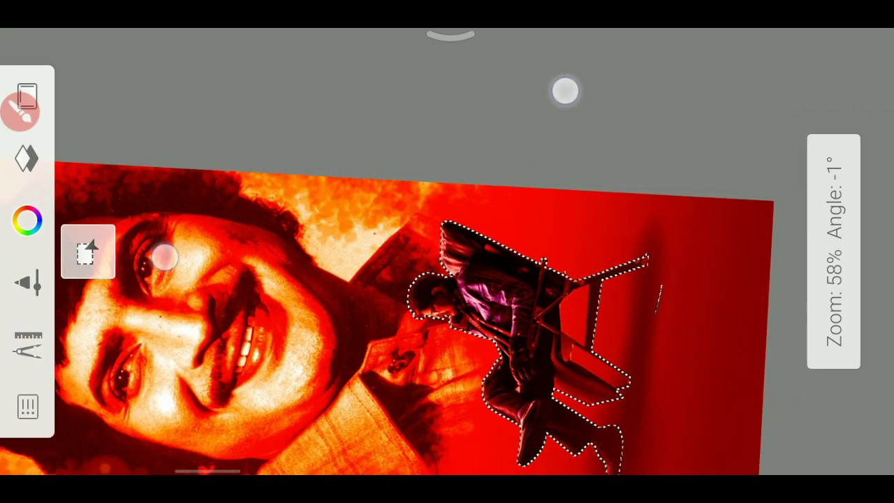
{"action": "scroll", "coordinate": [365, 174], "scroll_direction": "up", "scroll_amount": 3}
{"action": "scroll", "coordinate": [365, 174], "scroll_direction": "up", "scroll_amount": 3}
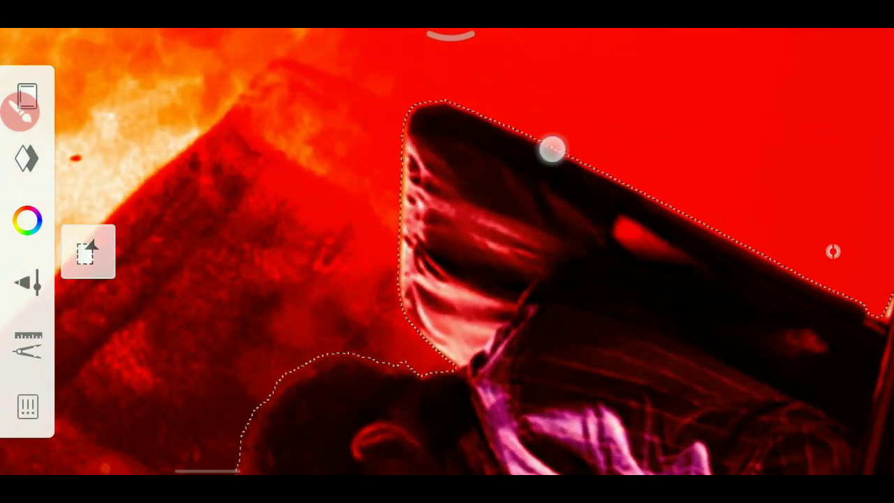
{"action": "scroll", "coordinate": [438, 142], "scroll_direction": "down", "scroll_amount": 3}
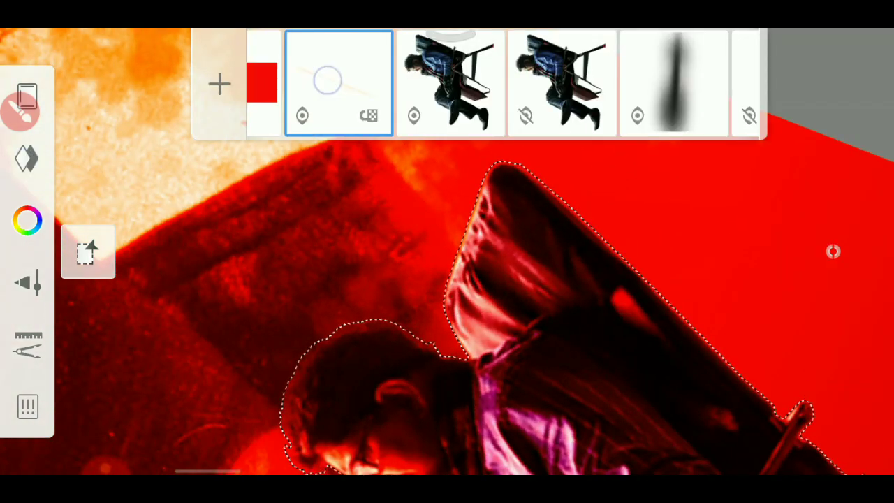
{"action": "left_click", "coordinate": [219, 84]}
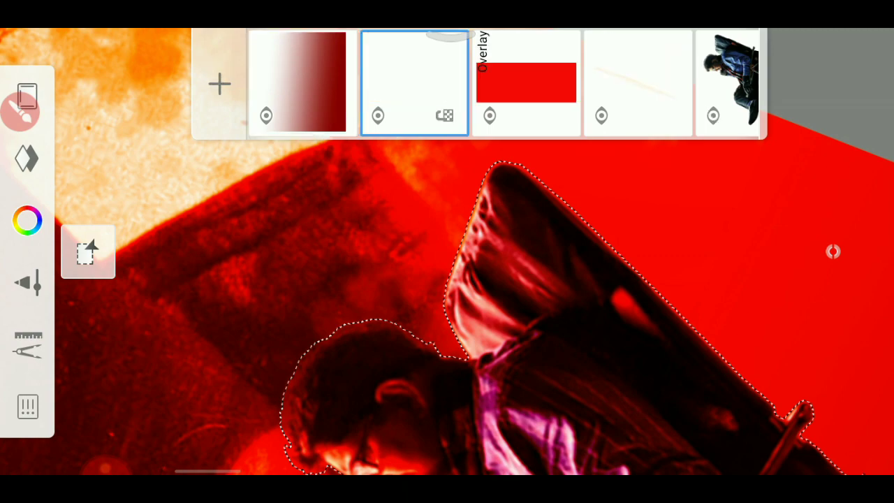
{"action": "left_click", "coordinate": [612, 208]}
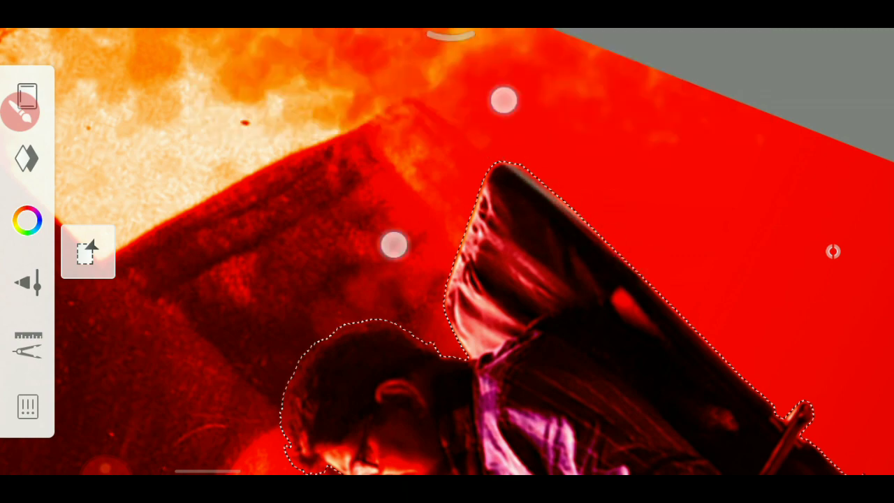
{"action": "scroll", "coordinate": [393, 244], "scroll_direction": "up", "scroll_amount": 3}
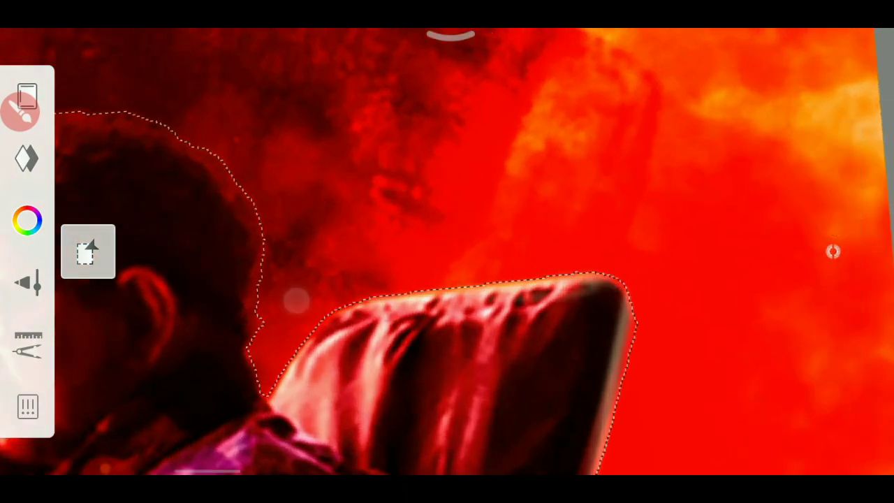
{"action": "scroll", "coordinate": [296, 300], "scroll_direction": "down", "scroll_amount": 1}
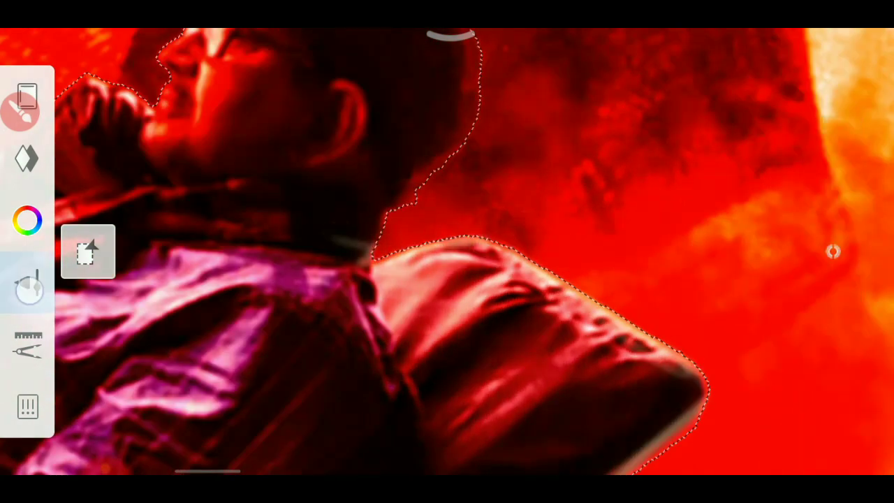
Step: Check the Soft Airbrush size and opacity settings
{"action": "left_click", "coordinate": [27, 98]}
{"action": "left_click", "coordinate": [42, 158]}
{"action": "left_click", "coordinate": [837, 252]}
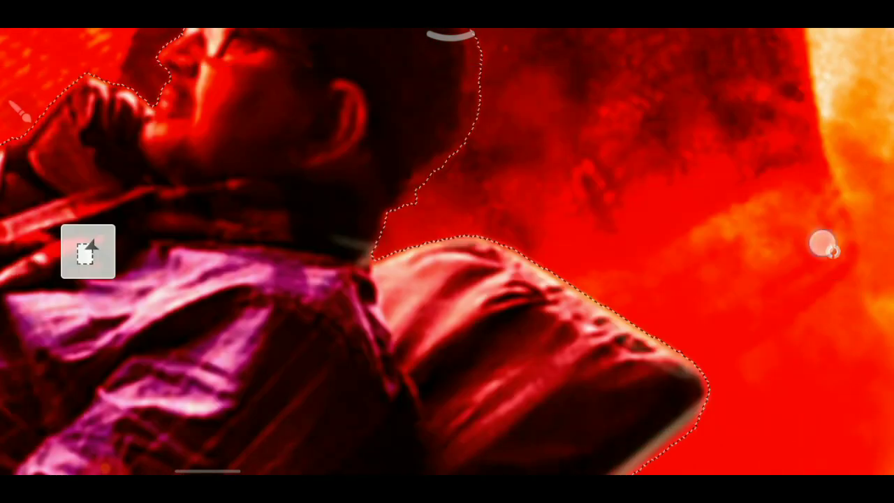
{"action": "scroll", "coordinate": [433, 210], "scroll_direction": "down", "scroll_amount": 3}
{"action": "scroll", "coordinate": [434, 211], "scroll_direction": "up", "scroll_amount": 3}
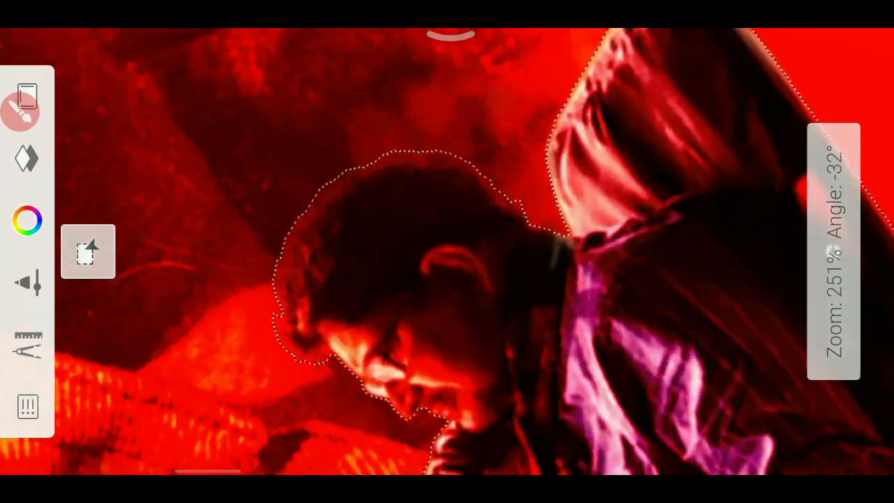
Step: Airbrush a pale orange glow along the head, leg and chair edges
{"action": "left_click_drag", "start_coordinate": [393, 125], "coordinate": [380, 138]}
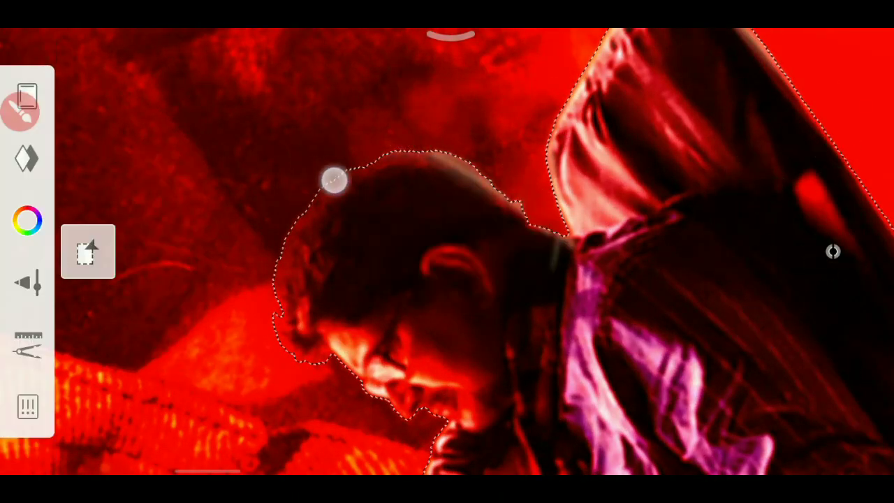
{"action": "scroll", "coordinate": [334, 180], "scroll_direction": "down", "scroll_amount": 1}
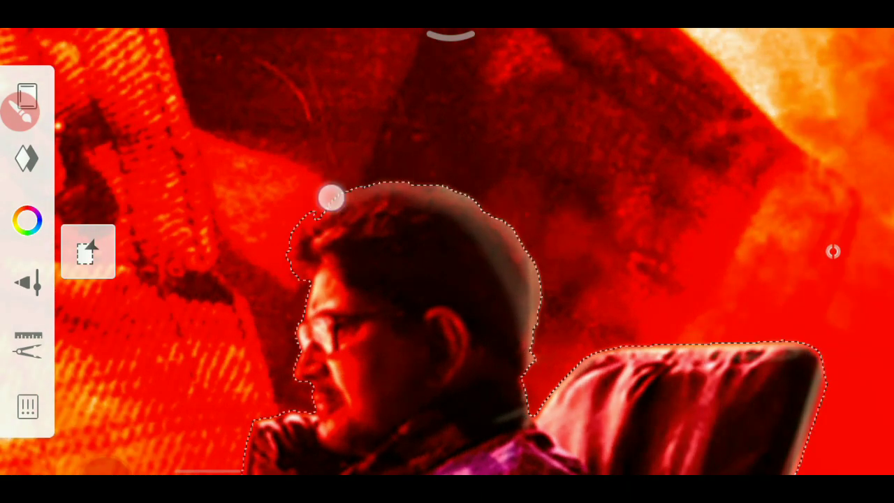
{"action": "scroll", "coordinate": [331, 198], "scroll_direction": "up", "scroll_amount": 1}
{"action": "scroll", "coordinate": [416, 214], "scroll_direction": "up", "scroll_amount": 1}
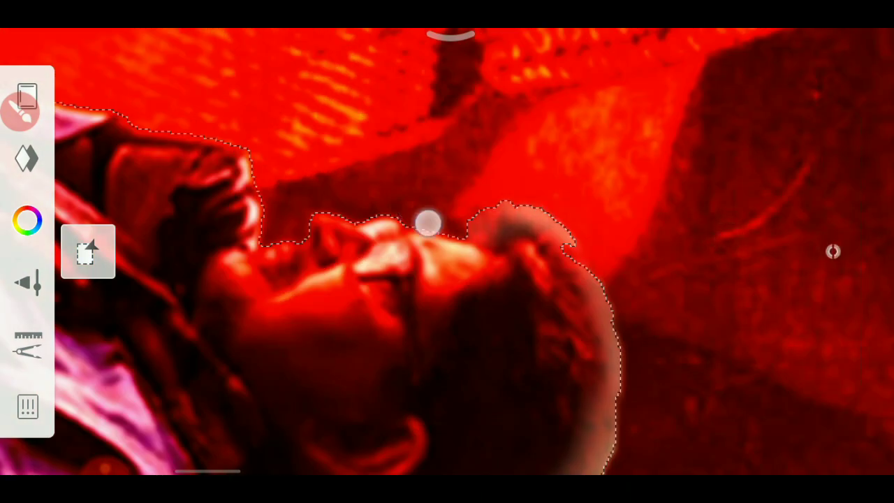
{"action": "scroll", "coordinate": [316, 191], "scroll_direction": "up", "scroll_amount": 2}
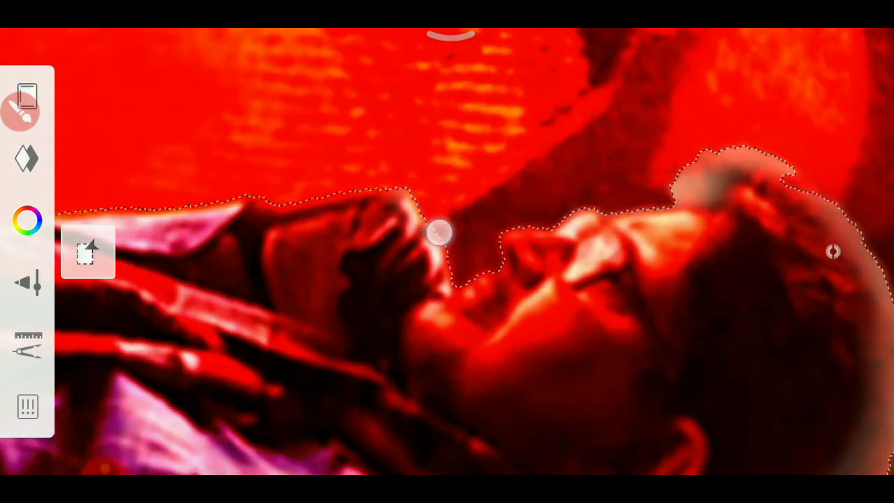
{"action": "scroll", "coordinate": [439, 229], "scroll_direction": "down", "scroll_amount": 1}
{"action": "scroll", "coordinate": [574, 217], "scroll_direction": "down", "scroll_amount": 1}
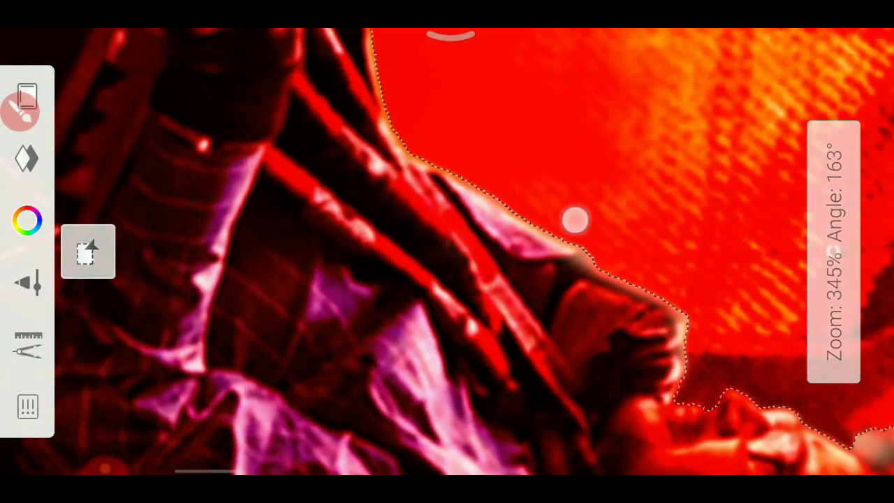
{"action": "scroll", "coordinate": [473, 245], "scroll_direction": "down", "scroll_amount": 2}
{"action": "scroll", "coordinate": [527, 230], "scroll_direction": "up", "scroll_amount": 1}
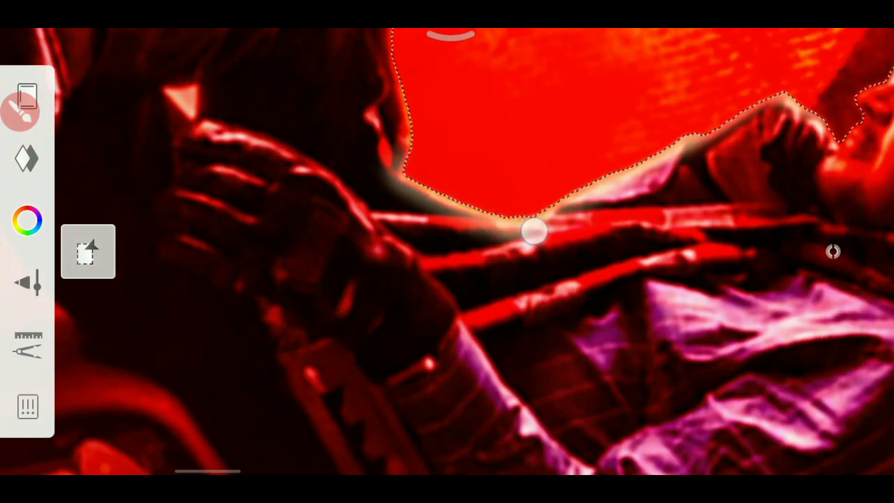
{"action": "scroll", "coordinate": [535, 233], "scroll_direction": "up", "scroll_amount": 1}
{"action": "scroll", "coordinate": [305, 145], "scroll_direction": "down", "scroll_amount": 1}
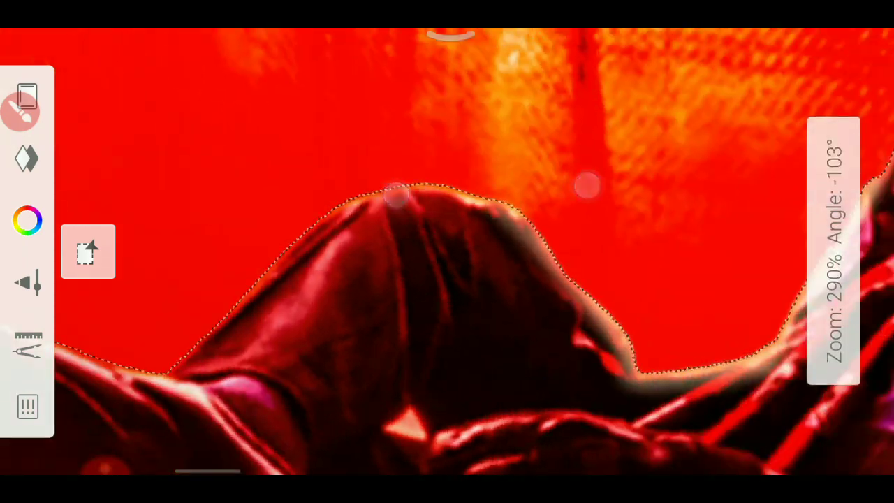
{"action": "scroll", "coordinate": [302, 219], "scroll_direction": "up", "scroll_amount": 1}
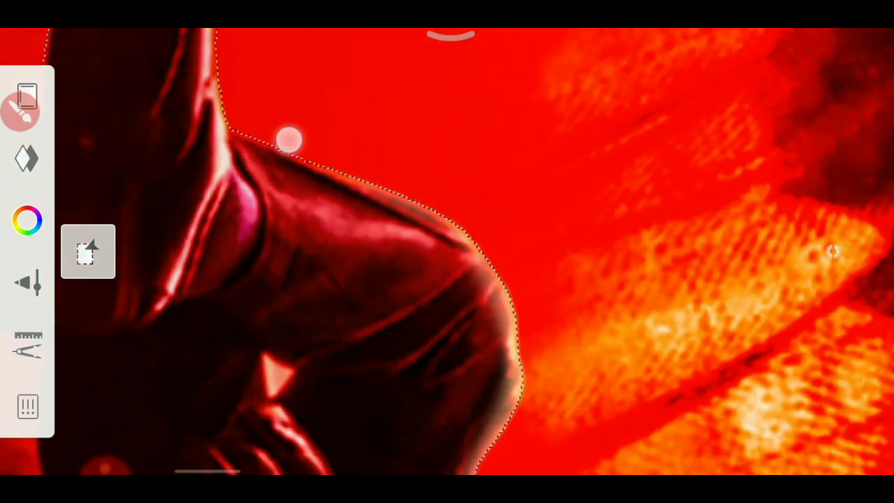
{"action": "scroll", "coordinate": [277, 133], "scroll_direction": "down", "scroll_amount": 1}
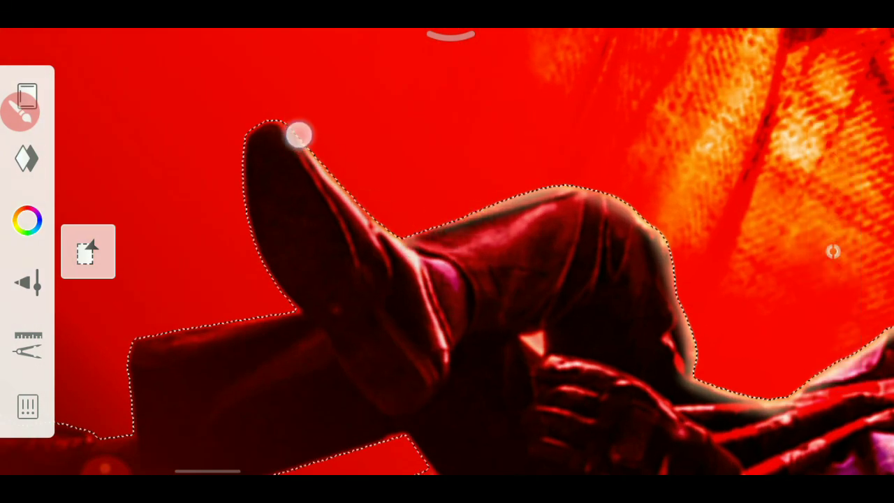
{"action": "scroll", "coordinate": [429, 246], "scroll_direction": "down", "scroll_amount": 1}
{"action": "scroll", "coordinate": [412, 215], "scroll_direction": "up", "scroll_amount": 2}
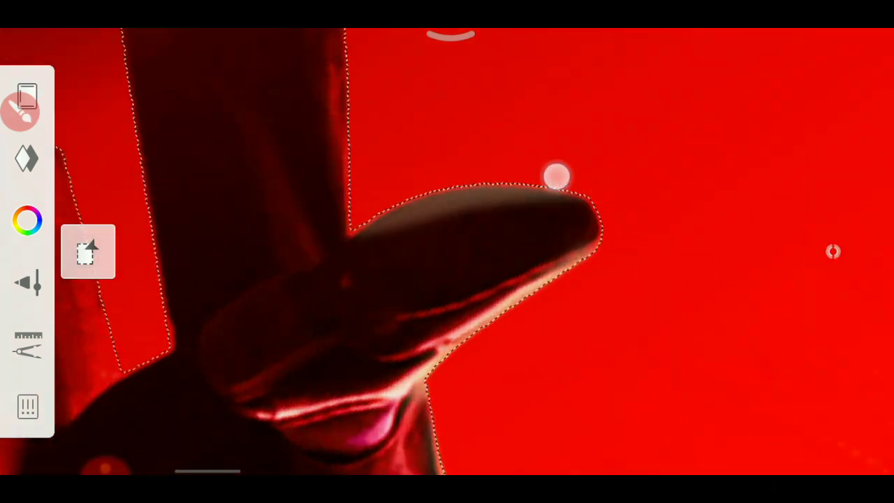
{"action": "scroll", "coordinate": [367, 178], "scroll_direction": "up", "scroll_amount": 1}
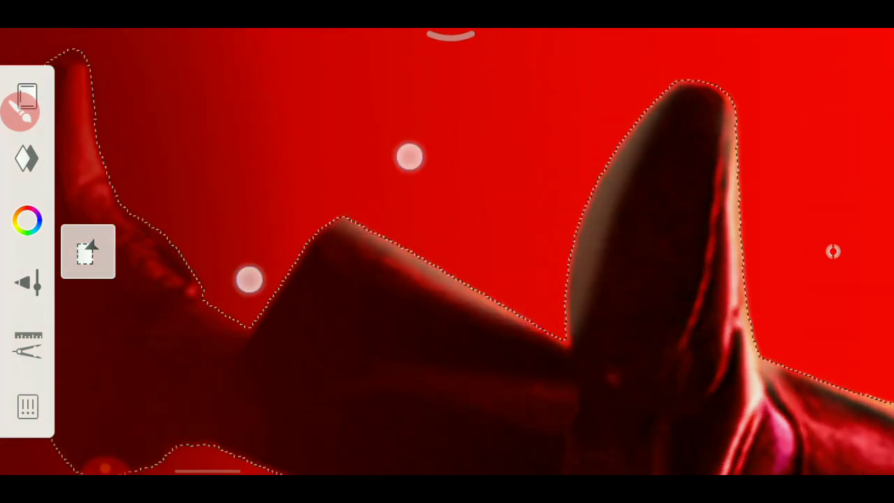
{"action": "left_click_drag", "start_coordinate": [250, 279], "coordinate": [424, 280]}
{"action": "scroll", "coordinate": [453, 299], "scroll_direction": "down", "scroll_amount": 2}
{"action": "scroll", "coordinate": [465, 298], "scroll_direction": "down", "scroll_amount": 2}
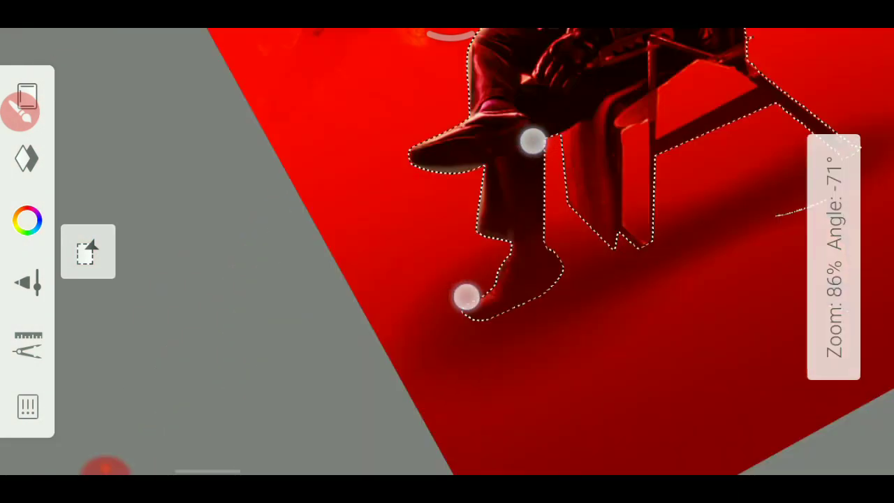
{"action": "scroll", "coordinate": [489, 224], "scroll_direction": "up", "scroll_amount": 3}
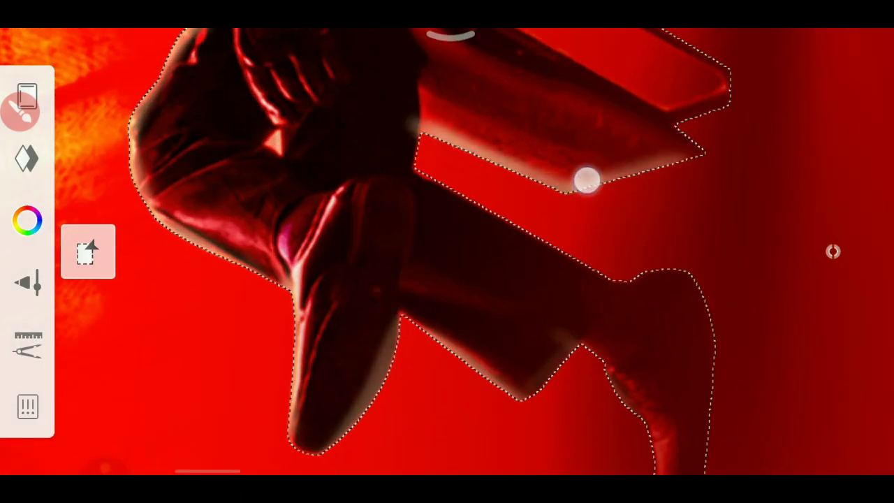
{"action": "scroll", "coordinate": [555, 189], "scroll_direction": "down", "scroll_amount": 2}
{"action": "scroll", "coordinate": [391, 181], "scroll_direction": "up", "scroll_amount": 2}
{"action": "scroll", "coordinate": [500, 235], "scroll_direction": "up", "scroll_amount": 2}
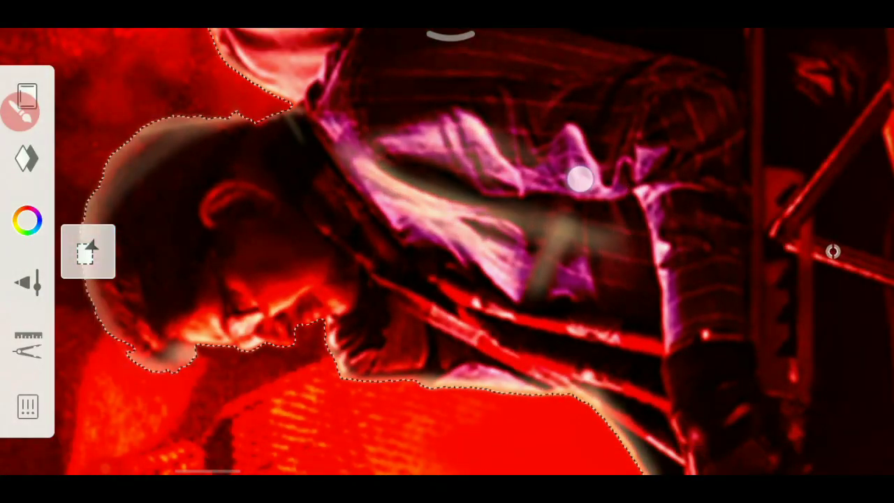
{"action": "scroll", "coordinate": [476, 135], "scroll_direction": "down", "scroll_amount": 2}
{"action": "scroll", "coordinate": [482, 186], "scroll_direction": "up", "scroll_amount": 3}
Step: Realign and fit the whole poster in view, then bring up the layer strip and selection options
{"action": "left_click", "coordinate": [498, 368]}
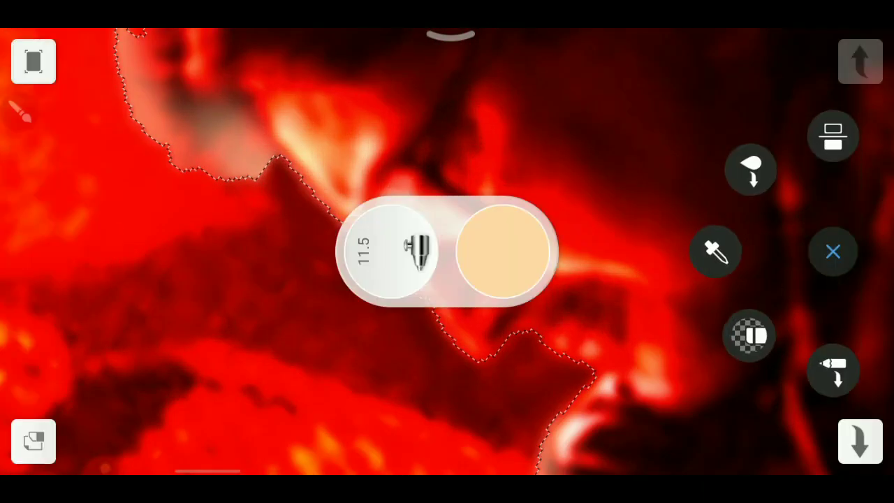
{"action": "left_click", "coordinate": [531, 231]}
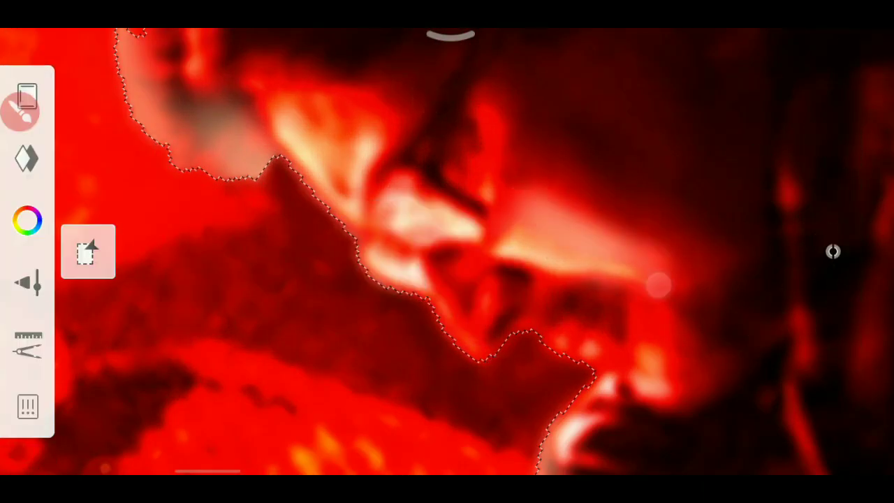
{"action": "left_click_drag", "start_coordinate": [657, 285], "coordinate": [466, 262]}
{"action": "mouse_move", "coordinate": [456, 211]}
{"action": "left_mouse_down"}
{"action": "mouse_move", "coordinate": [370, 205]}
{"action": "mouse_move", "coordinate": [589, 189]}
{"action": "mouse_move", "coordinate": [443, 243]}
{"action": "mouse_move", "coordinate": [568, 195]}
{"action": "left_mouse_up"}
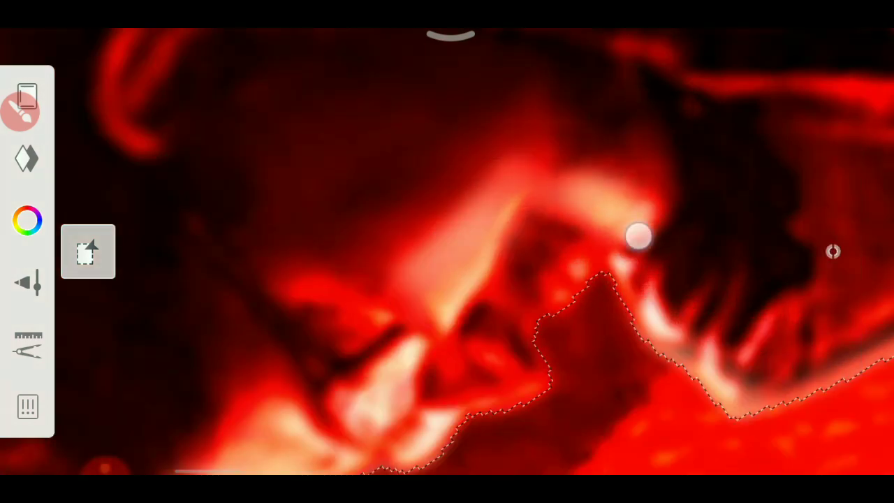
{"action": "left_click_drag", "start_coordinate": [638, 236], "coordinate": [704, 222]}
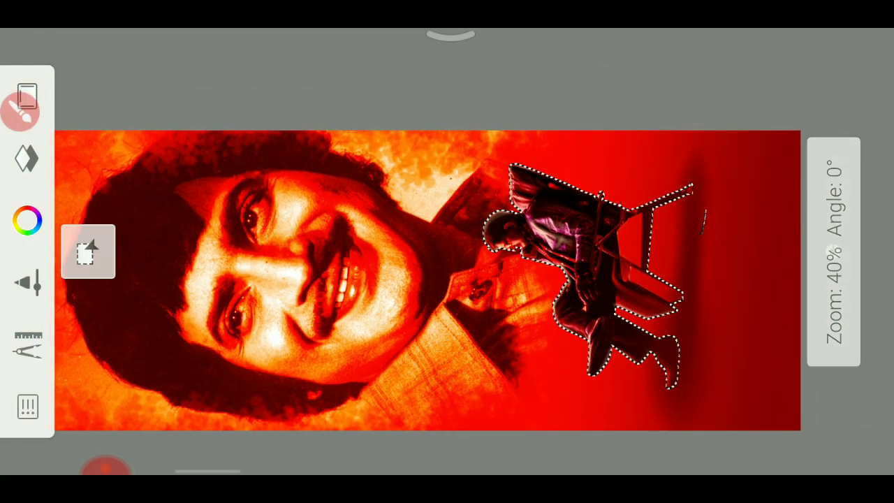
{"action": "left_click", "coordinate": [26, 158]}
{"action": "left_click", "coordinate": [88, 251]}
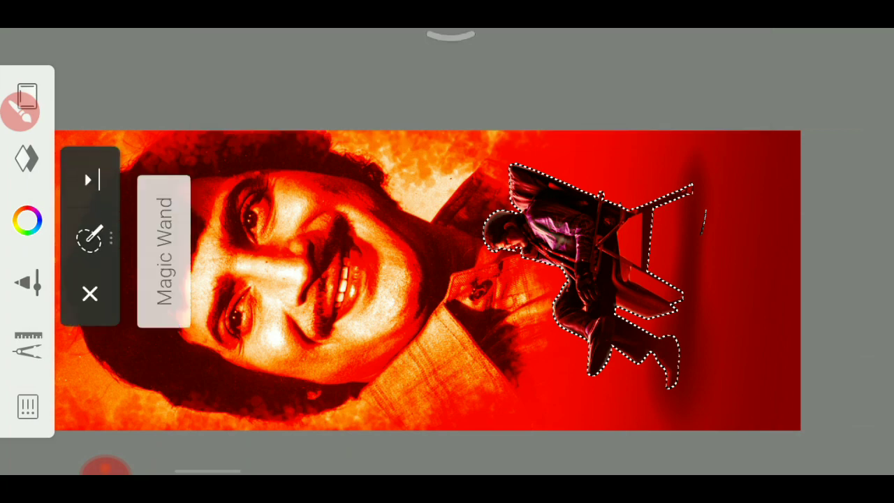
{"action": "left_click", "coordinate": [106, 447]}
Step: Clear the selection around the man and try Overlay blending on the glow layer
{"action": "left_click", "coordinate": [625, 161]}
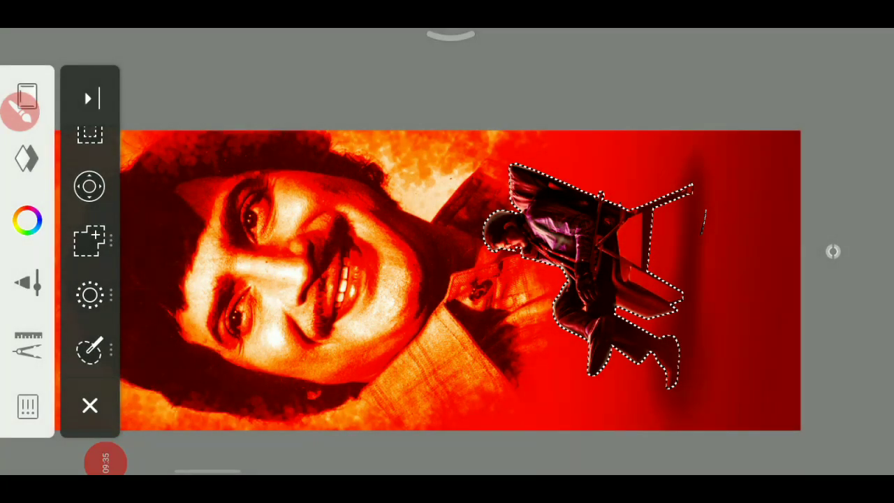
{"action": "left_click", "coordinate": [89, 406]}
{"action": "scroll", "coordinate": [433, 209], "scroll_direction": "down", "scroll_amount": 2}
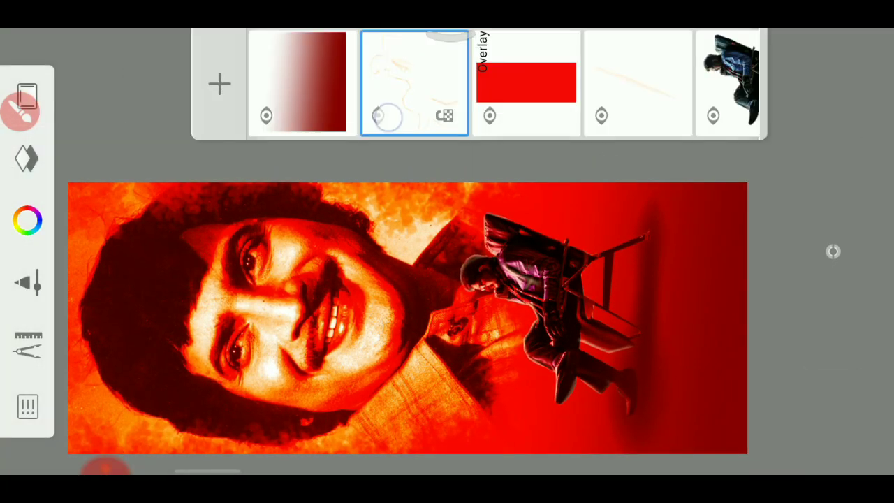
{"action": "left_click", "coordinate": [429, 74]}
{"action": "left_click", "coordinate": [475, 157]}
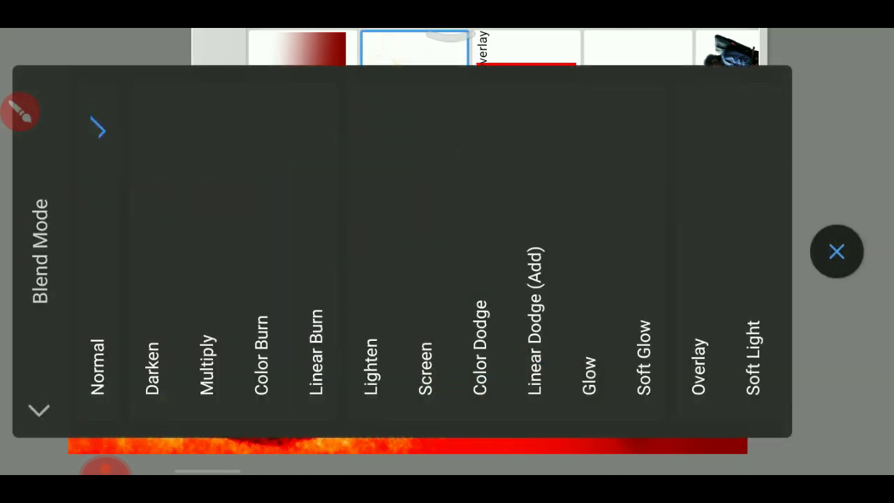
{"action": "left_click", "coordinate": [699, 307]}
{"action": "left_click", "coordinate": [834, 249]}
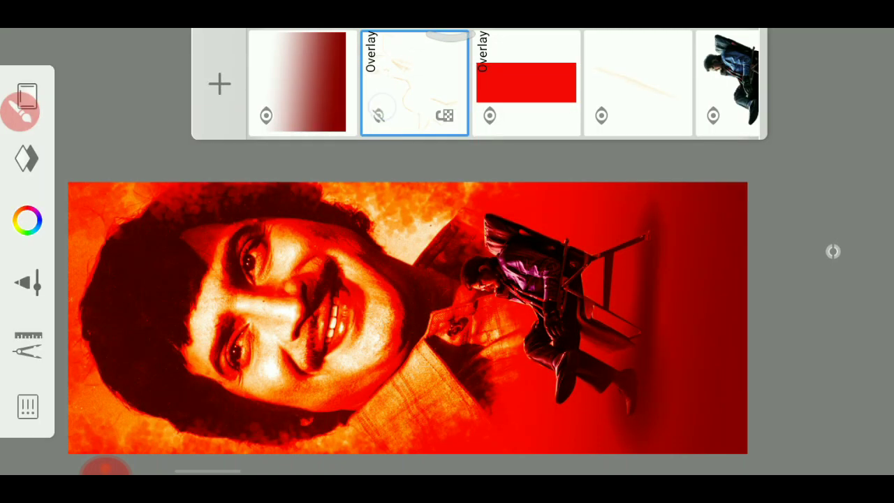
Step: Switch the glow layer's blend mode from Overlay to Screen
{"action": "left_click", "coordinate": [414, 83]}
{"action": "left_click", "coordinate": [479, 281]}
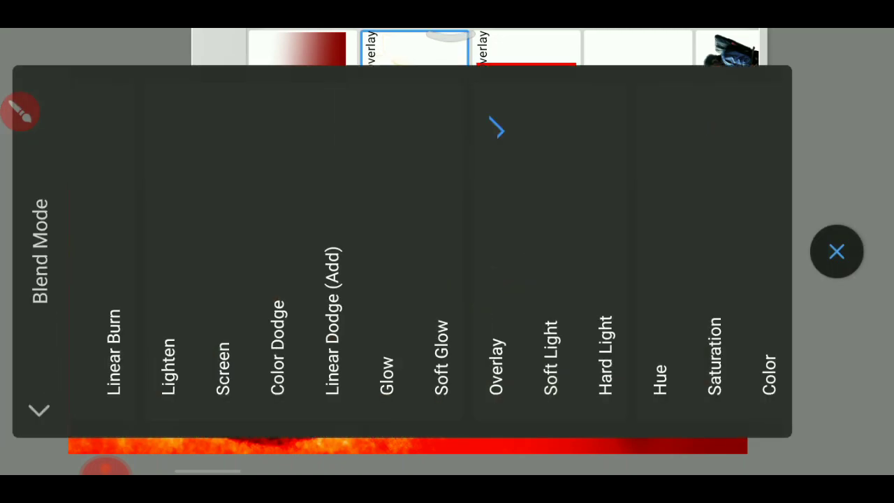
{"action": "left_click_drag", "start_coordinate": [293, 264], "coordinate": [496, 264]}
{"action": "left_click", "coordinate": [95, 212]}
{"action": "left_click", "coordinate": [837, 252]}
{"action": "left_click", "coordinate": [425, 78]}
{"action": "left_click", "coordinate": [472, 141]}
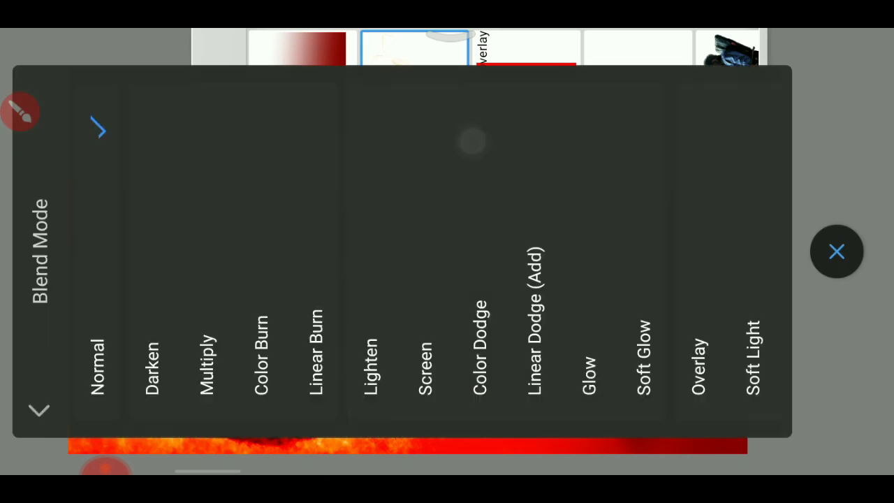
{"action": "left_click", "coordinate": [433, 219]}
{"action": "left_click", "coordinate": [837, 252]}
{"action": "left_click", "coordinate": [378, 115]}
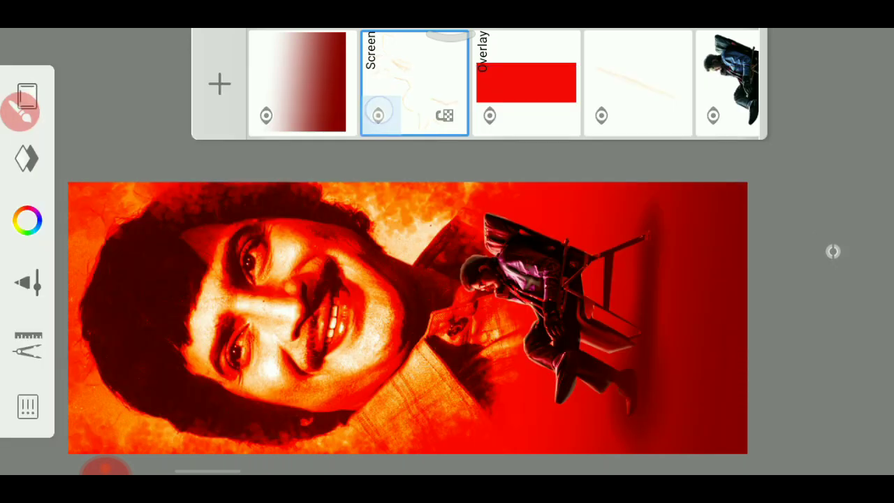
{"action": "scroll", "coordinate": [447, 279], "scroll_direction": "down", "scroll_amount": 3}
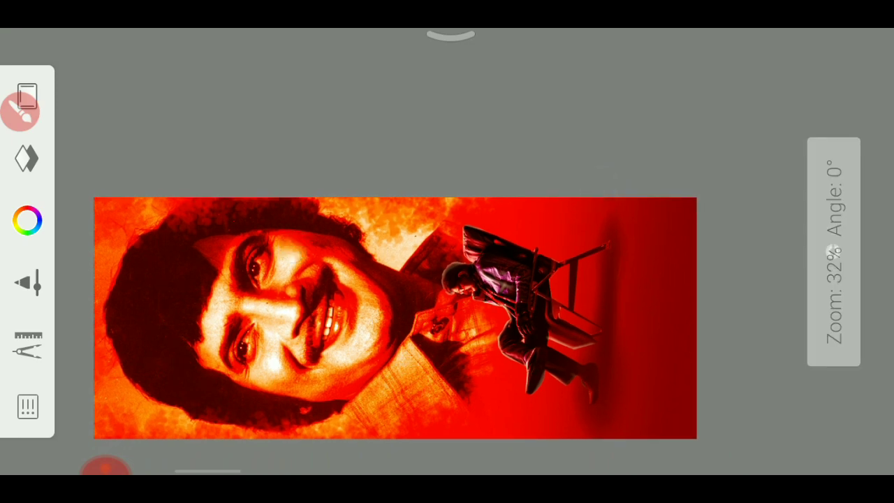
Step: Paint a soft pale glow along the man's shoulder and the outline of his head
{"action": "left_click", "coordinate": [27, 221]}
{"action": "scroll", "coordinate": [433, 247], "scroll_direction": "up", "scroll_amount": 5}
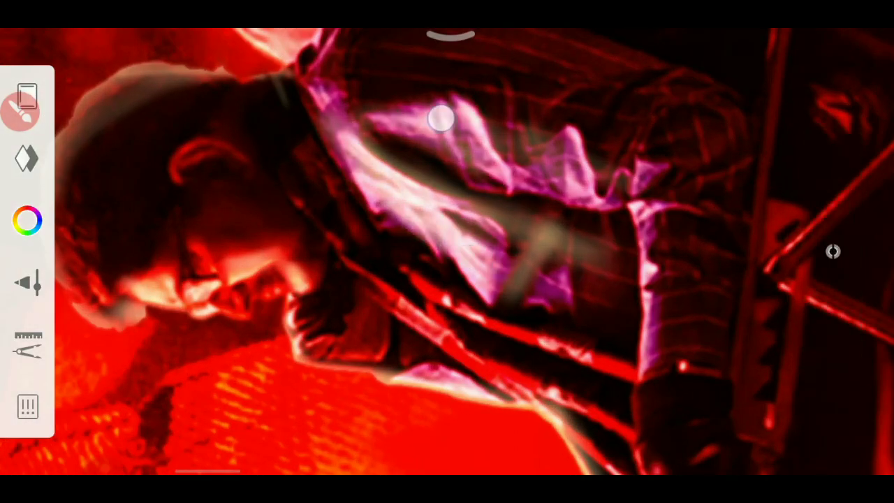
{"action": "left_click_drag", "start_coordinate": [507, 158], "coordinate": [611, 181]}
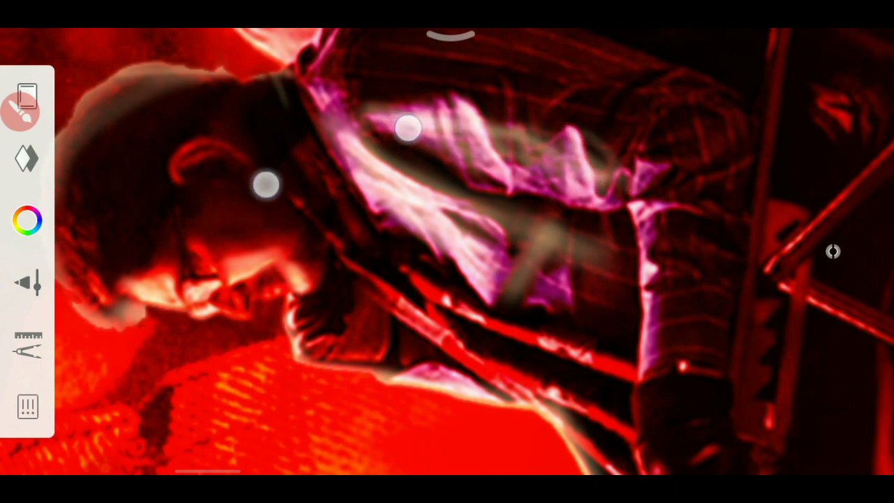
{"action": "scroll", "coordinate": [337, 156], "scroll_direction": "up", "scroll_amount": 2}
{"action": "scroll", "coordinate": [331, 174], "scroll_direction": "up", "scroll_amount": 2}
{"action": "left_click_drag", "start_coordinate": [348, 292], "coordinate": [288, 223]}
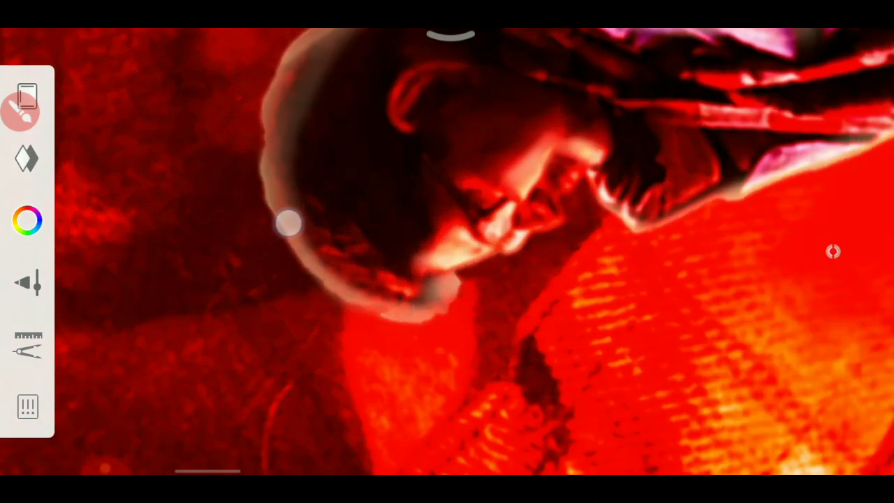
Step: Add pale rim light down the edge of the face to the chin
{"action": "scroll", "coordinate": [397, 189], "scroll_direction": "down", "scroll_amount": 3}
{"action": "scroll", "coordinate": [420, 168], "scroll_direction": "down", "scroll_amount": 3}
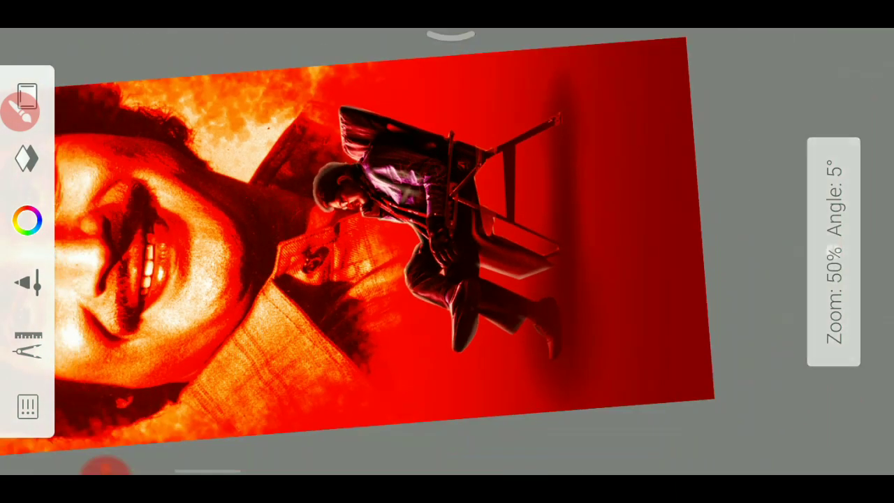
{"action": "scroll", "coordinate": [419, 168], "scroll_direction": "up", "scroll_amount": 3}
{"action": "scroll", "coordinate": [420, 168], "scroll_direction": "up", "scroll_amount": 3}
{"action": "left_click_drag", "start_coordinate": [356, 91], "coordinate": [373, 152]}
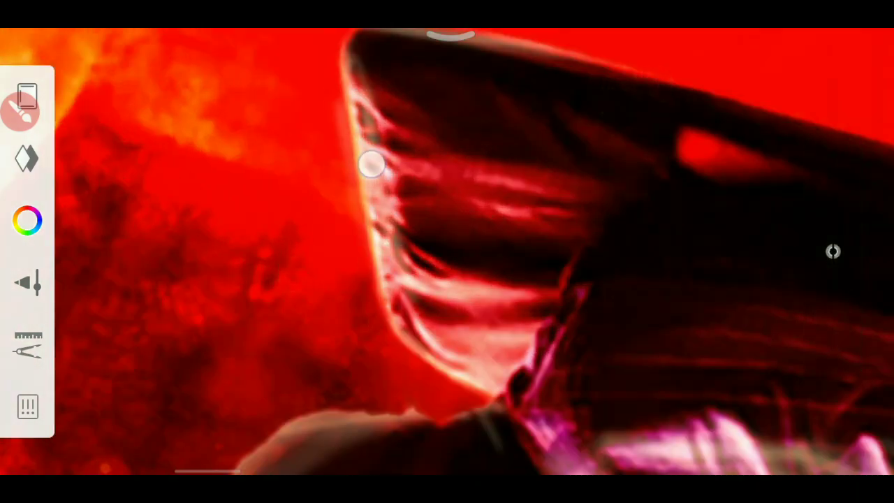
{"action": "left_click_drag", "start_coordinate": [416, 314], "coordinate": [509, 374]}
{"action": "scroll", "coordinate": [436, 236], "scroll_direction": "down", "scroll_amount": 3}
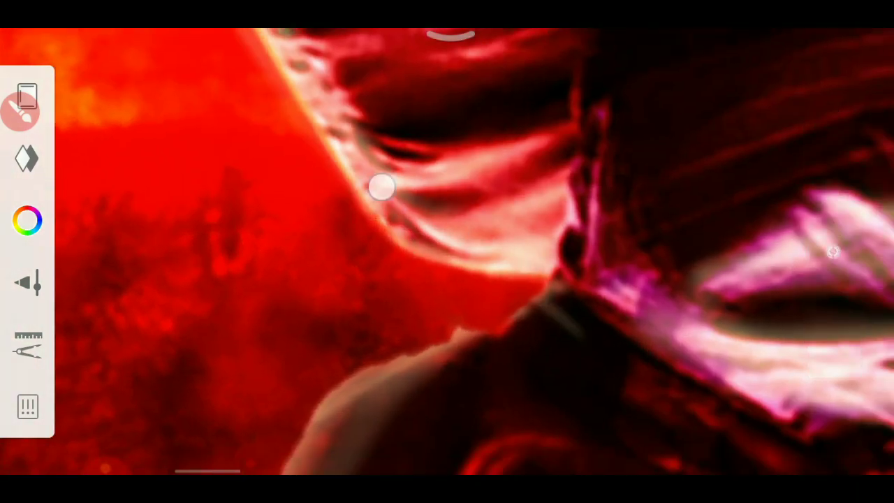
{"action": "scroll", "coordinate": [436, 227], "scroll_direction": "down", "scroll_amount": 3}
{"action": "scroll", "coordinate": [386, 161], "scroll_direction": "down", "scroll_amount": 2}
{"action": "scroll", "coordinate": [386, 162], "scroll_direction": "down", "scroll_amount": 2}
{"action": "scroll", "coordinate": [419, 209], "scroll_direction": "down", "scroll_amount": 2}
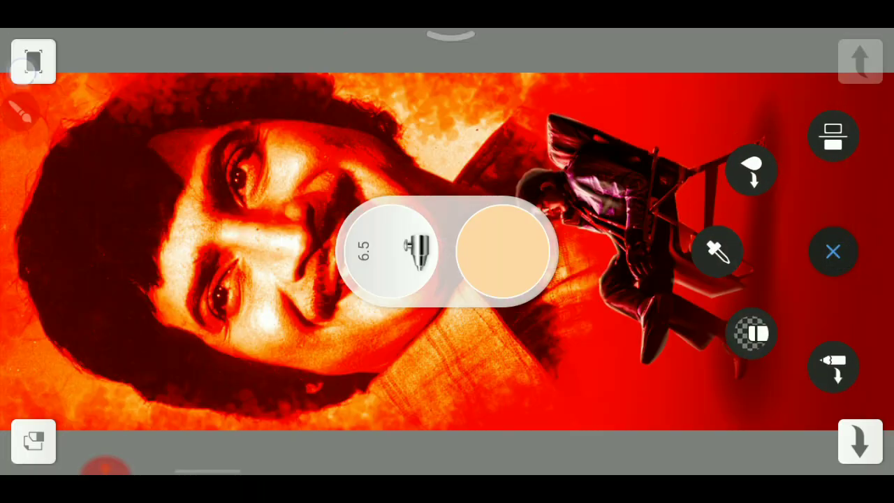
{"action": "left_click", "coordinate": [832, 252]}
{"action": "scroll", "coordinate": [433, 175], "scroll_direction": "down", "scroll_amount": 3}
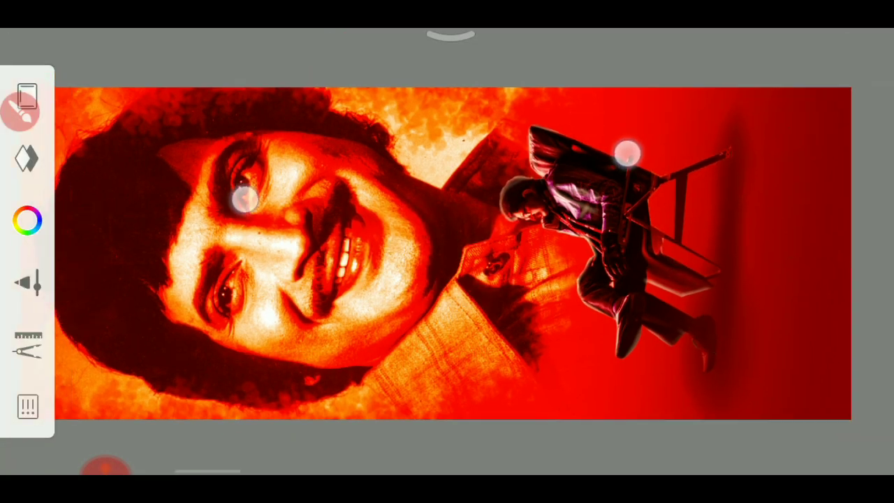
{"action": "left_click", "coordinate": [26, 94]}
{"action": "scroll", "coordinate": [433, 189], "scroll_direction": "down", "scroll_amount": 1}
{"action": "scroll", "coordinate": [433, 188], "scroll_direction": "down", "scroll_amount": 1}
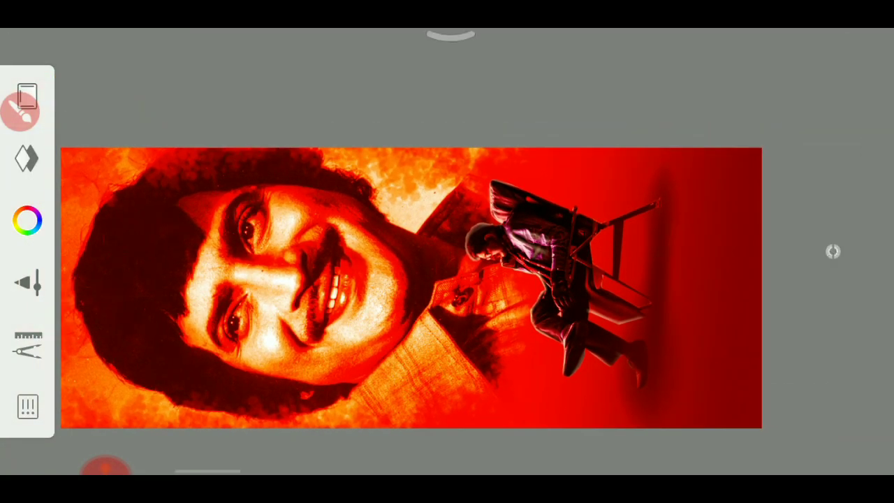
Step: Briefly hide and show the red Overlay layer, then duplicate the seated man layer
{"action": "left_click", "coordinate": [27, 96]}
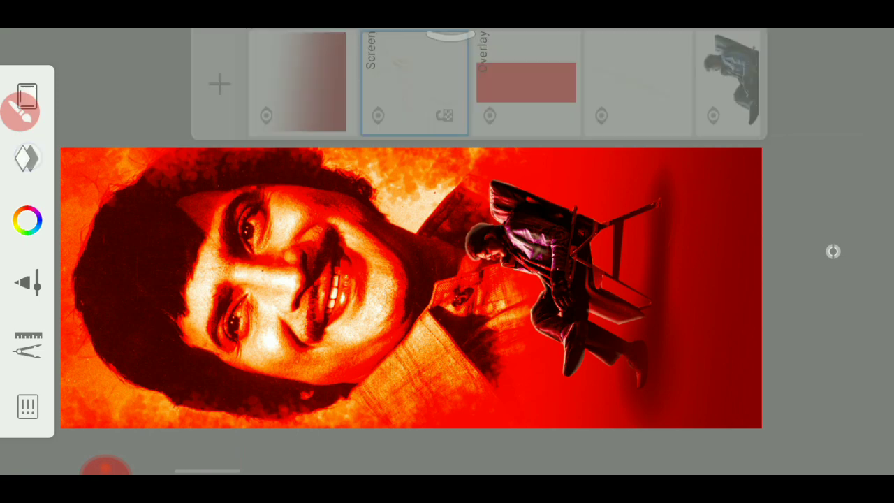
{"action": "left_click_drag", "start_coordinate": [629, 83], "coordinate": [503, 84]}
{"action": "left_click", "coordinate": [350, 115]}
{"action": "left_click", "coordinate": [349, 115]}
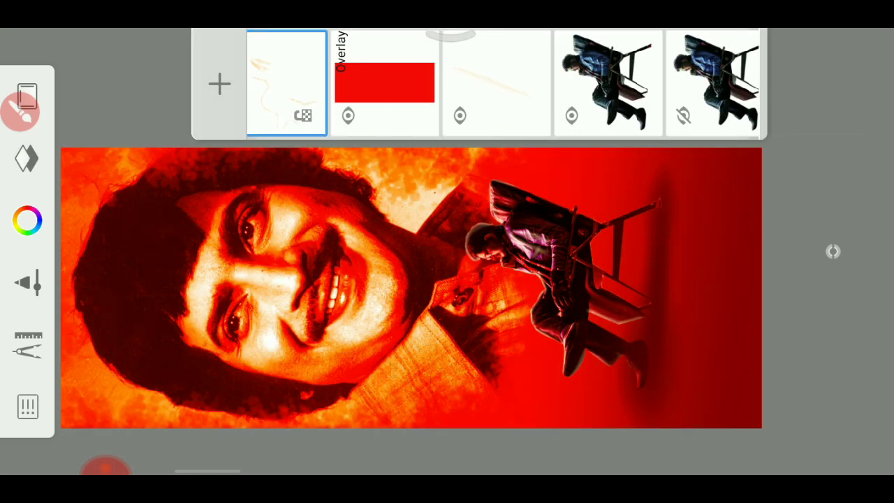
{"action": "left_click_drag", "start_coordinate": [629, 84], "coordinate": [426, 83]}
{"action": "left_click", "coordinate": [391, 84]}
{"action": "left_click", "coordinate": [391, 84]}
{"action": "left_click", "coordinate": [119, 105]}
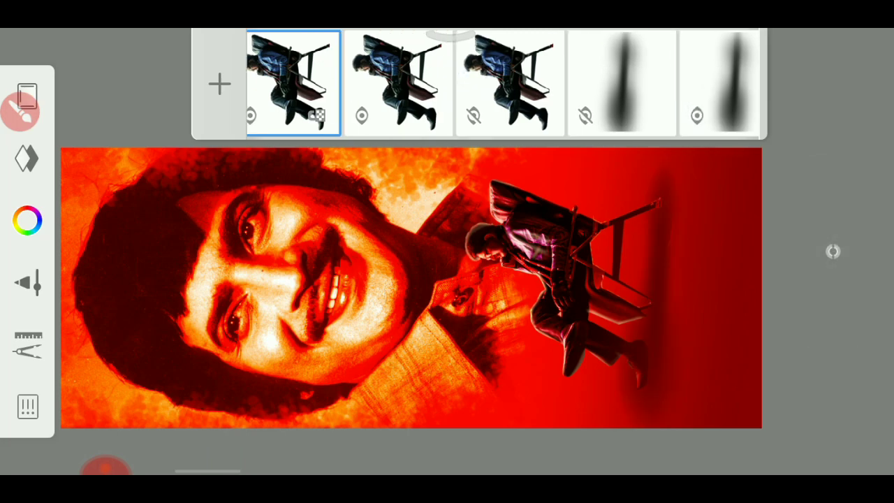
Step: Flip the duplicated figure horizontally and nudge it right beside the original
{"action": "left_click", "coordinate": [28, 344]}
{"action": "left_click", "coordinate": [90, 253]}
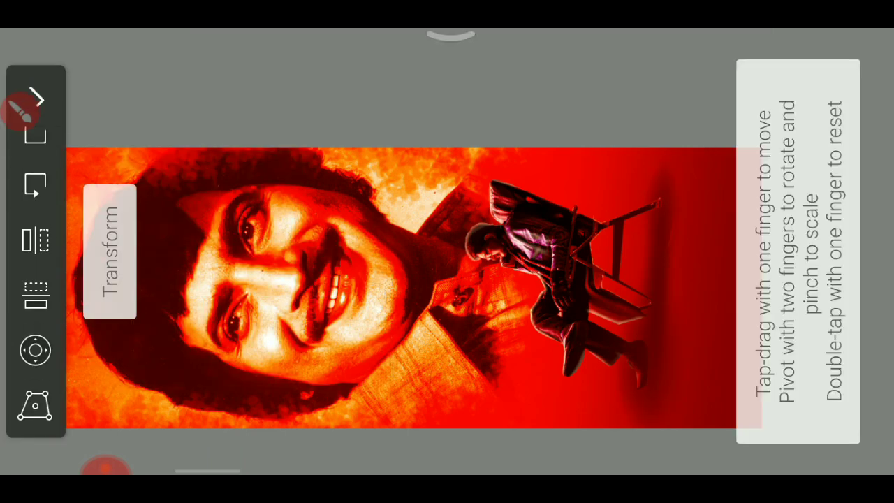
{"action": "left_click", "coordinate": [30, 244]}
{"action": "left_click", "coordinate": [35, 349]}
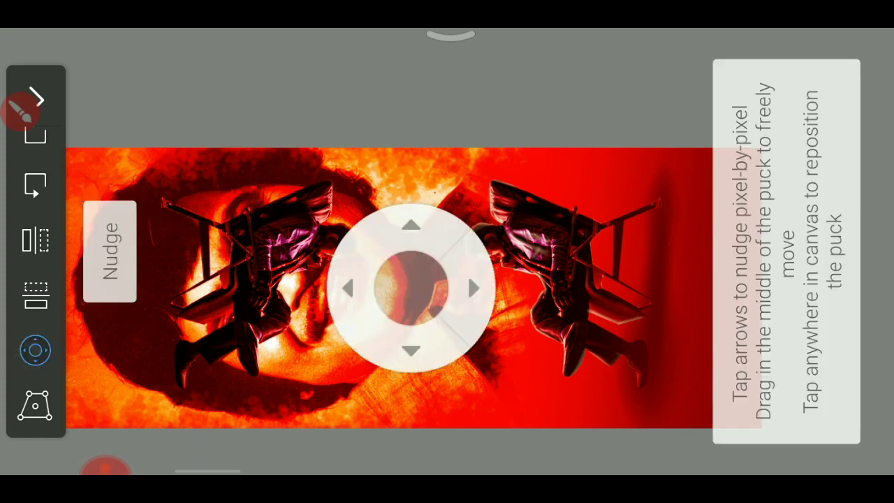
{"action": "mouse_move", "coordinate": [409, 290]}
{"action": "left_mouse_down"}
{"action": "mouse_move", "coordinate": [734, 245]}
{"action": "mouse_move", "coordinate": [791, 288]}
{"action": "left_mouse_up"}
{"action": "left_click_drag", "start_coordinate": [724, 267], "coordinate": [838, 274]}
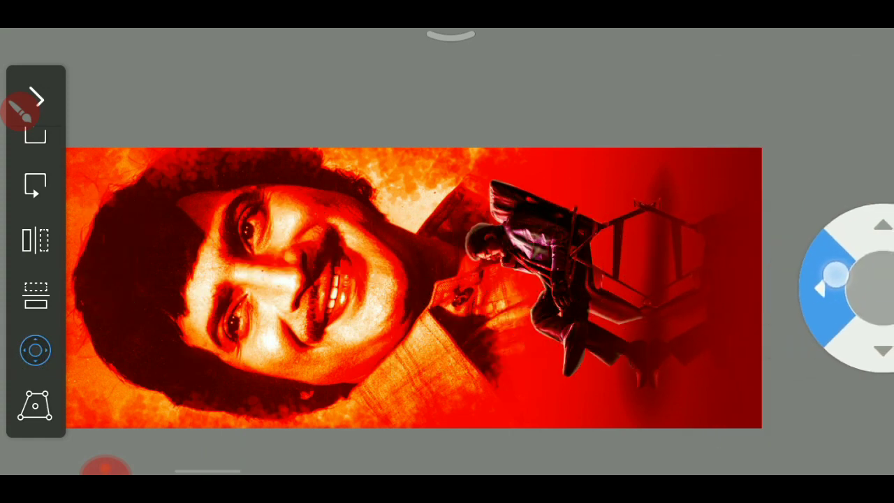
{"action": "left_click", "coordinate": [36, 91]}
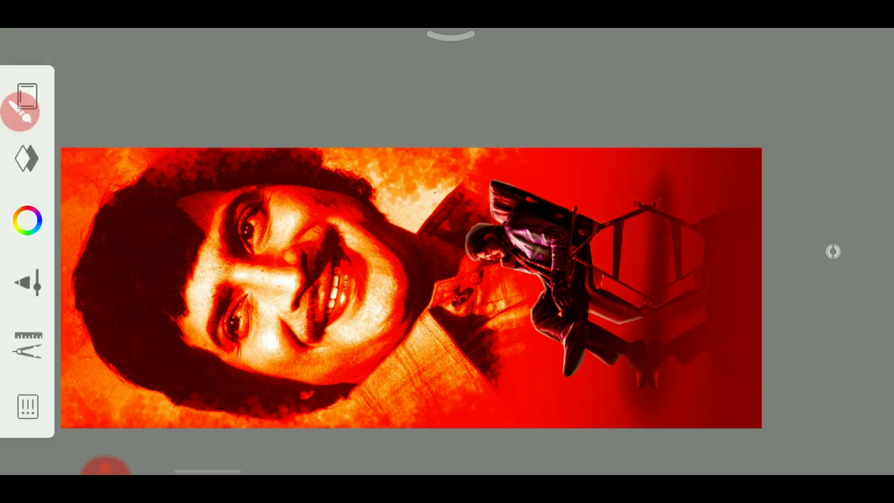
{"action": "scroll", "coordinate": [473, 198], "scroll_direction": "down", "scroll_amount": 2}
{"action": "scroll", "coordinate": [473, 198], "scroll_direction": "down", "scroll_amount": 2}
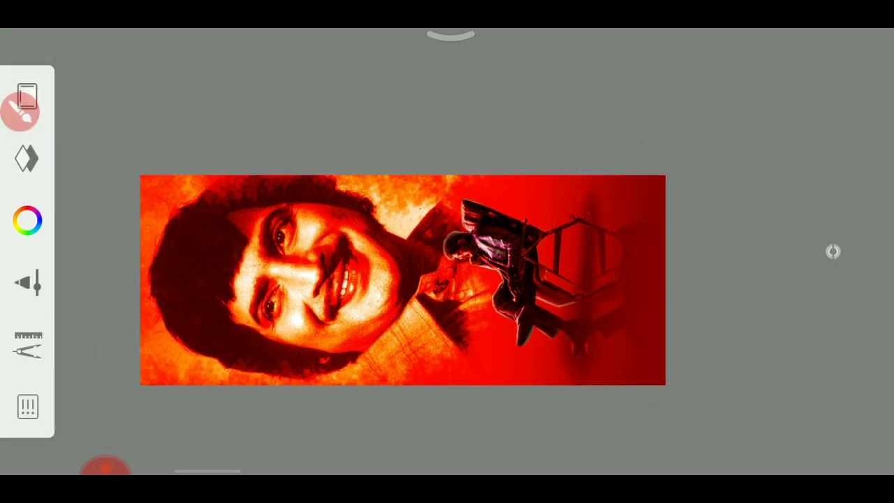
Step: Select the Hard Eraser brush from the Brush Library
{"action": "left_click", "coordinate": [19, 112]}
{"action": "left_click", "coordinate": [836, 251]}
{"action": "left_click", "coordinate": [19, 112]}
{"action": "left_click", "coordinate": [46, 328]}
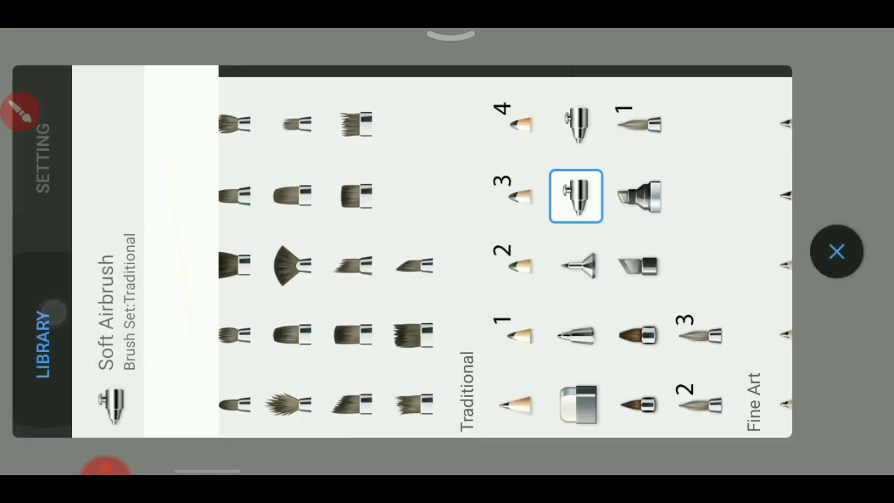
{"action": "mouse_move", "coordinate": [361, 167]}
{"action": "left_mouse_down"}
{"action": "mouse_move", "coordinate": [727, 128]}
{"action": "mouse_move", "coordinate": [727, 154]}
{"action": "left_mouse_up"}
{"action": "left_click", "coordinate": [576, 185]}
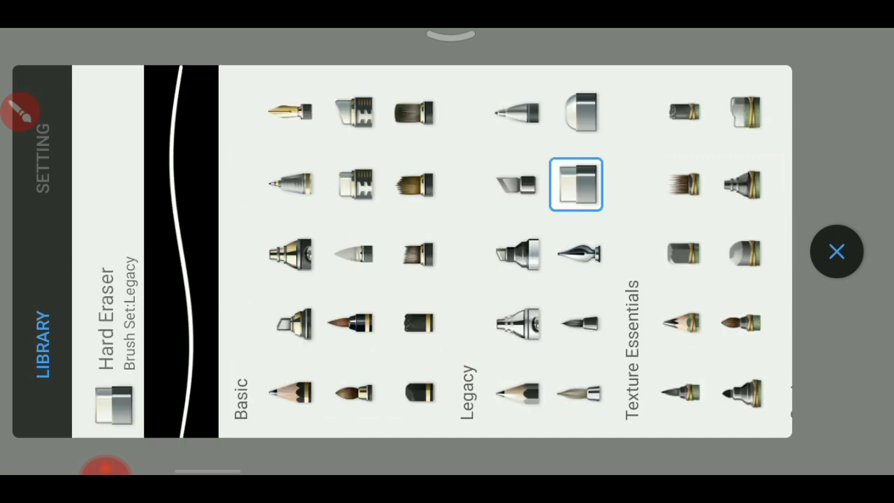
{"action": "left_click", "coordinate": [837, 251]}
Step: Zoom the canvas and toggle the quick brush and colour menu
{"action": "scroll", "coordinate": [468, 196], "scroll_direction": "up", "scroll_amount": 5}
{"action": "scroll", "coordinate": [489, 182], "scroll_direction": "up", "scroll_amount": 5}
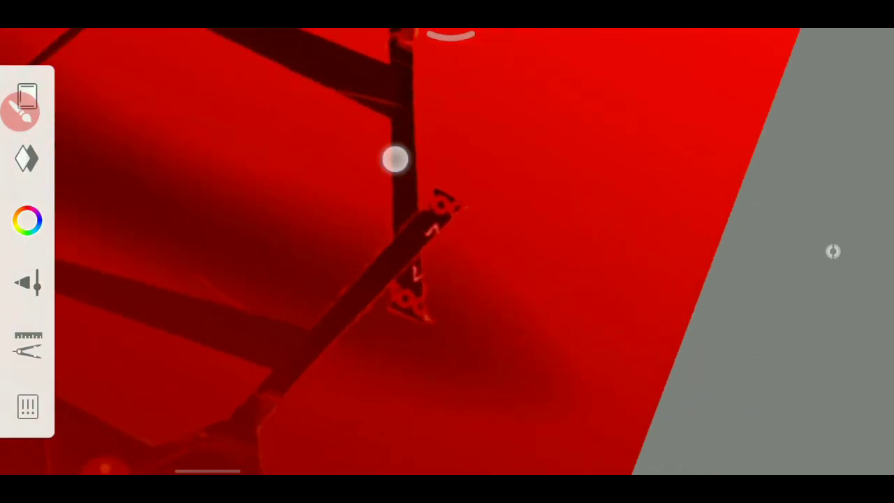
{"action": "left_click", "coordinate": [472, 202]}
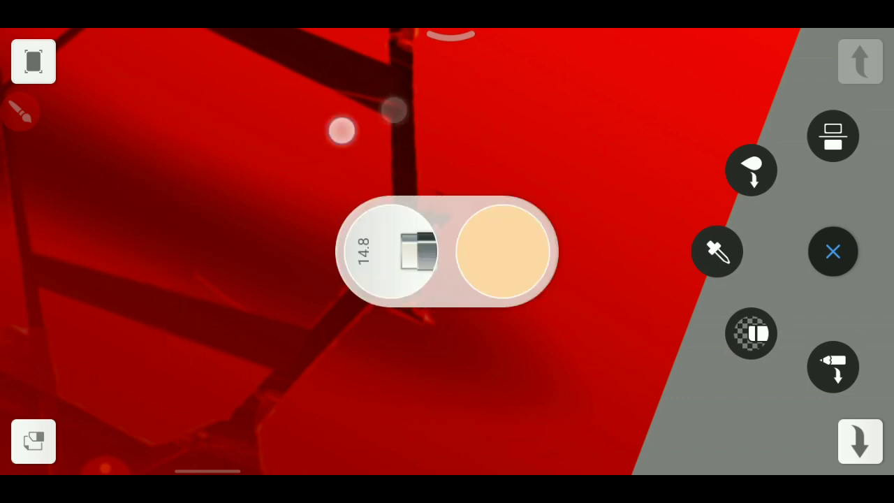
{"action": "left_click", "coordinate": [833, 252]}
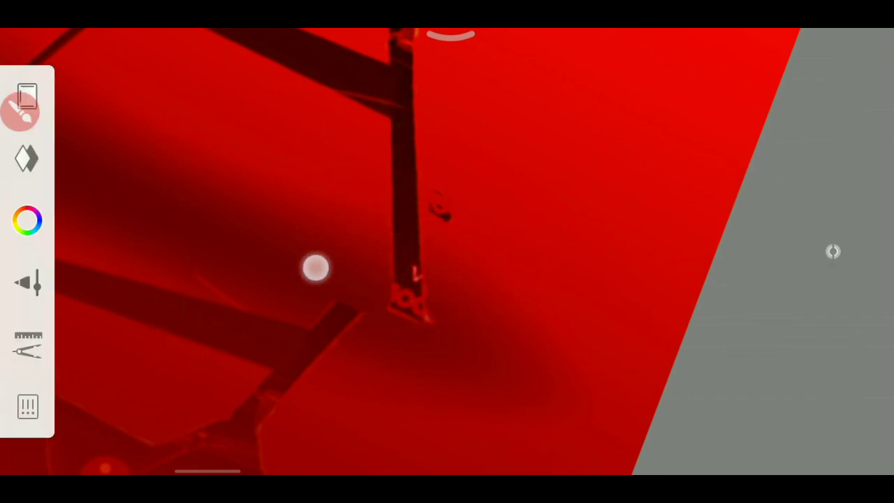
{"action": "scroll", "coordinate": [447, 209], "scroll_direction": "down", "scroll_amount": 5}
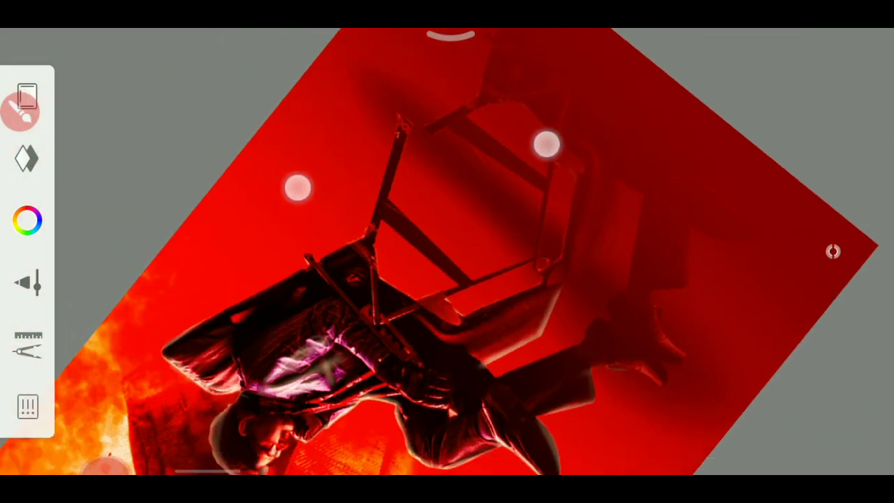
{"action": "scroll", "coordinate": [447, 209], "scroll_direction": "down", "scroll_amount": 5}
{"action": "scroll", "coordinate": [391, 217], "scroll_direction": "down", "scroll_amount": 2}
{"action": "left_click", "coordinate": [447, 252]}
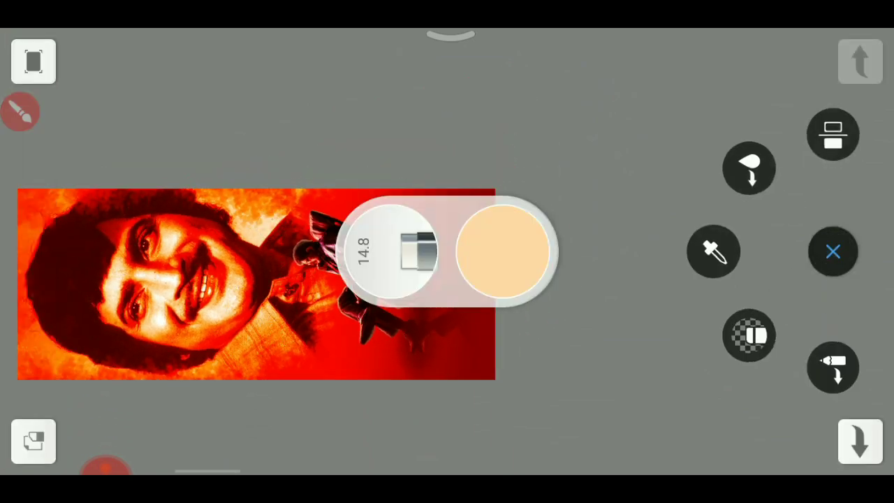
{"action": "scroll", "coordinate": [611, 97], "scroll_direction": "up", "scroll_amount": 5}
{"action": "scroll", "coordinate": [395, 182], "scroll_direction": "down", "scroll_amount": 5}
Step: Use HSL Adjustment to set the seated-man layer's saturation and lightness to minimum
{"action": "left_click", "coordinate": [27, 159]}
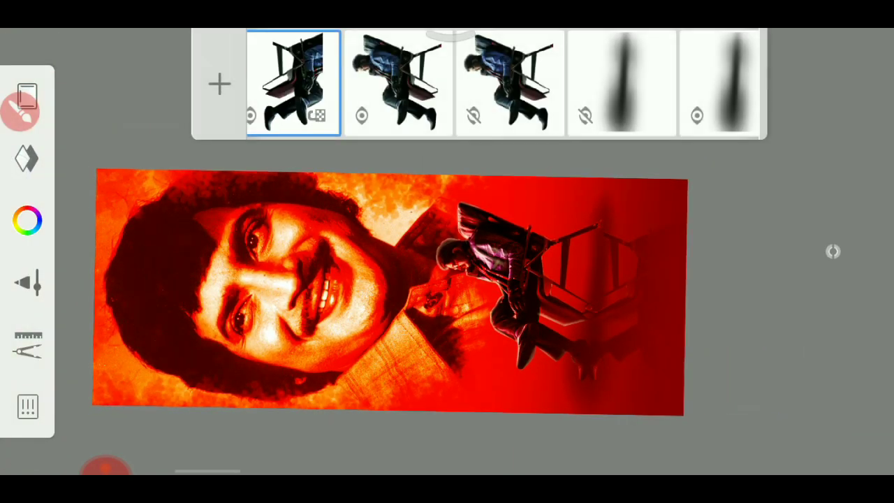
{"action": "left_click", "coordinate": [255, 114]}
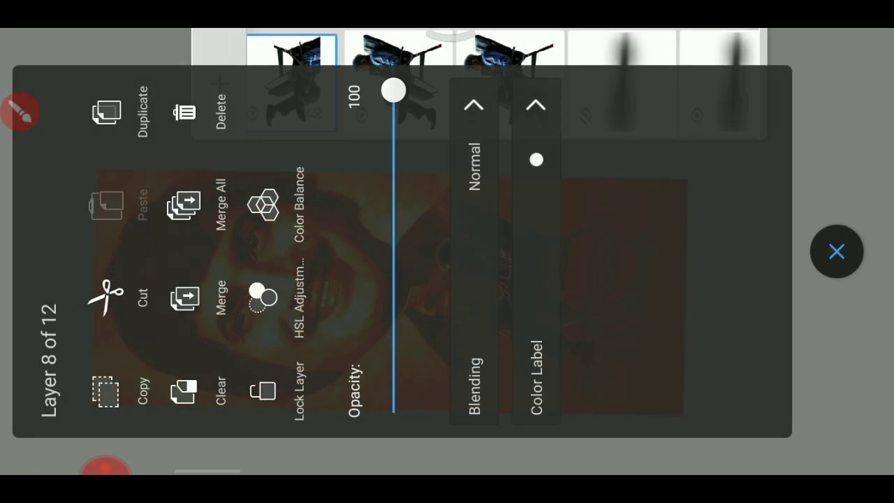
{"action": "left_click", "coordinate": [286, 299]}
{"action": "left_click_drag", "start_coordinate": [784, 251], "coordinate": [784, 433]}
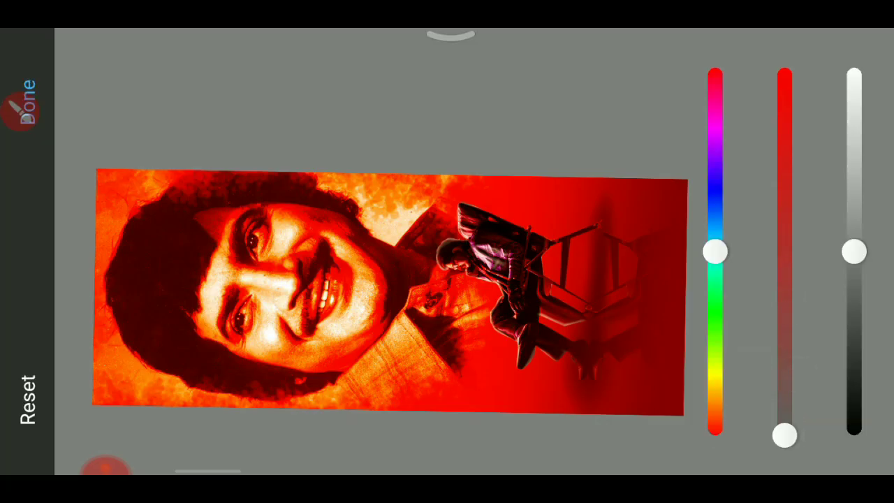
{"action": "mouse_move", "coordinate": [855, 252]}
{"action": "left_mouse_down"}
{"action": "mouse_move", "coordinate": [869, 423]}
{"action": "mouse_move", "coordinate": [879, 426]}
{"action": "left_mouse_up"}
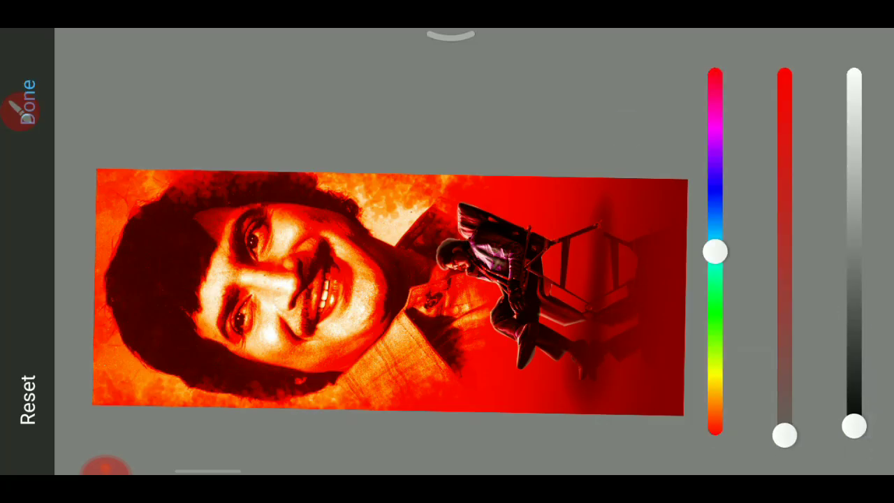
{"action": "scroll", "coordinate": [426, 182], "scroll_direction": "down", "scroll_amount": 2}
{"action": "left_click", "coordinate": [28, 101]}
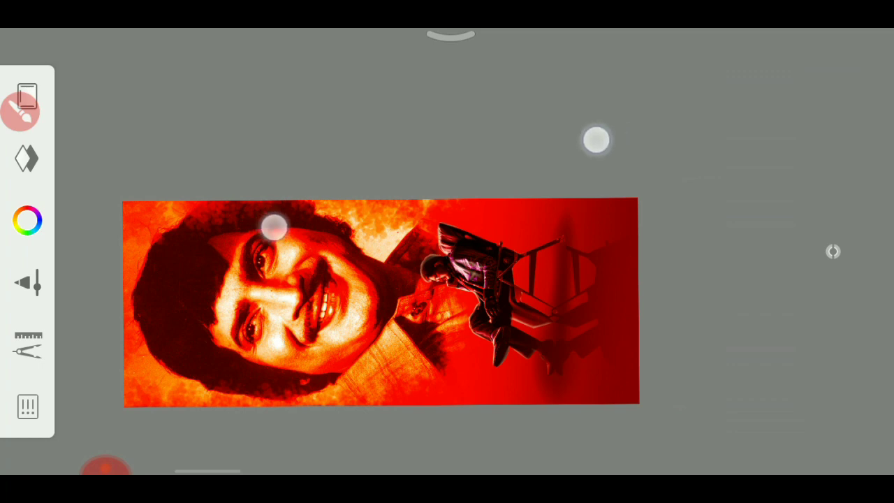
{"action": "scroll", "coordinate": [433, 183], "scroll_direction": "down", "scroll_amount": 2}
{"action": "scroll", "coordinate": [419, 183], "scroll_direction": "down", "scroll_amount": 1}
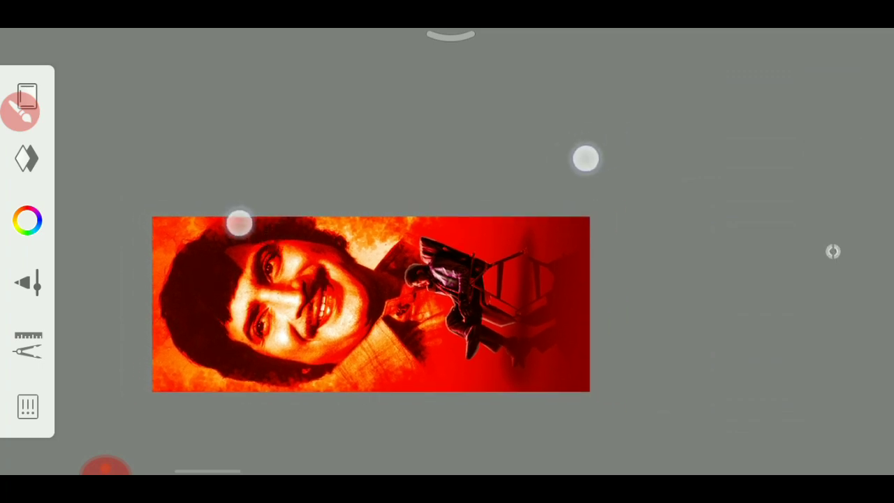
{"action": "scroll", "coordinate": [412, 191], "scroll_direction": "down", "scroll_amount": 1}
Step: Lower the blurred stroke layer's opacity to 69%
{"action": "left_click", "coordinate": [27, 95]}
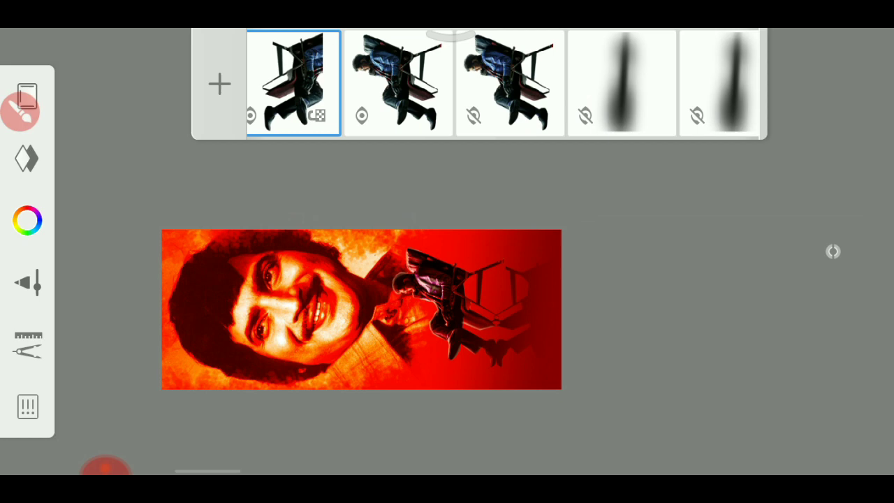
{"action": "left_click", "coordinate": [622, 82]}
{"action": "left_click", "coordinate": [626, 76]}
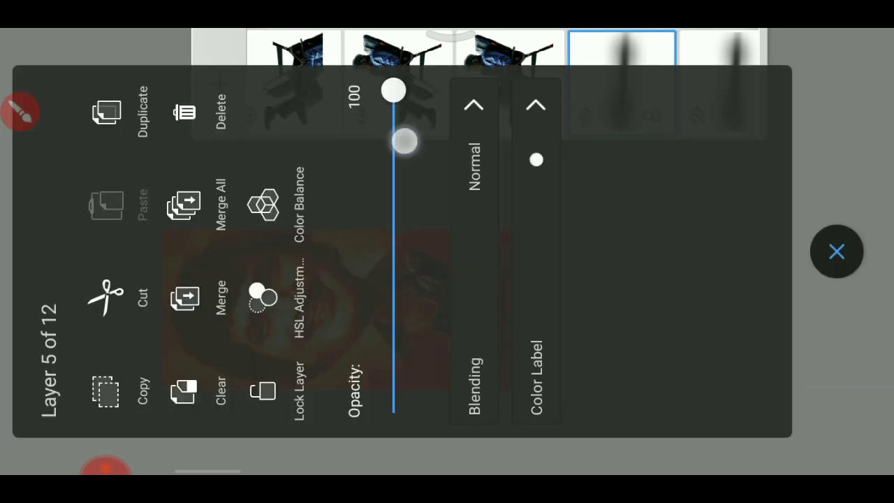
{"action": "mouse_move", "coordinate": [405, 140]}
{"action": "left_mouse_down"}
{"action": "mouse_move", "coordinate": [523, 285]}
{"action": "mouse_move", "coordinate": [570, 196]}
{"action": "left_mouse_up"}
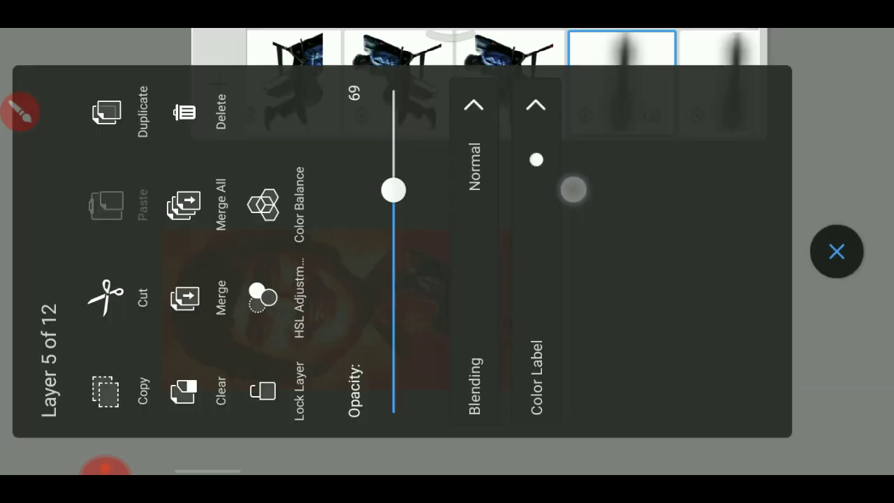
{"action": "left_click", "coordinate": [834, 249]}
Step: Adjust the opacity of the second blurred stroke layer
{"action": "left_click", "coordinate": [612, 74]}
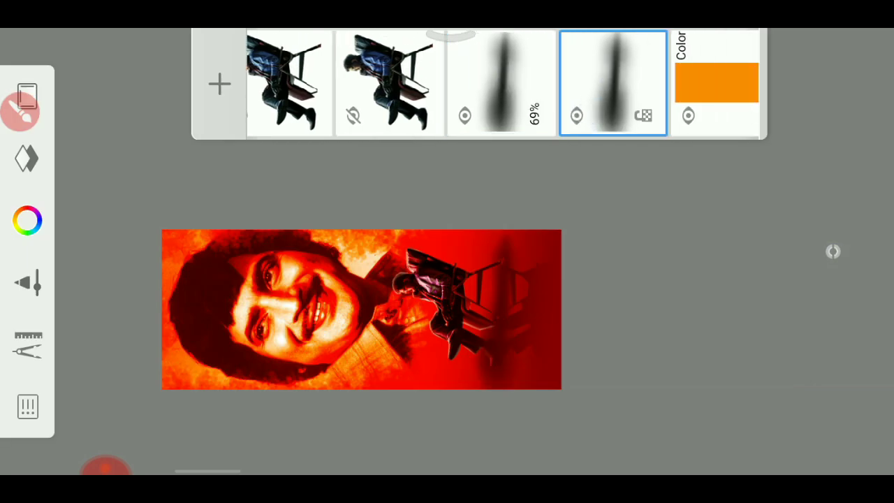
{"action": "left_click", "coordinate": [622, 74]}
{"action": "mouse_move", "coordinate": [393, 91]}
{"action": "left_mouse_down"}
{"action": "mouse_move", "coordinate": [531, 270]}
{"action": "mouse_move", "coordinate": [663, 280]}
{"action": "left_mouse_up"}
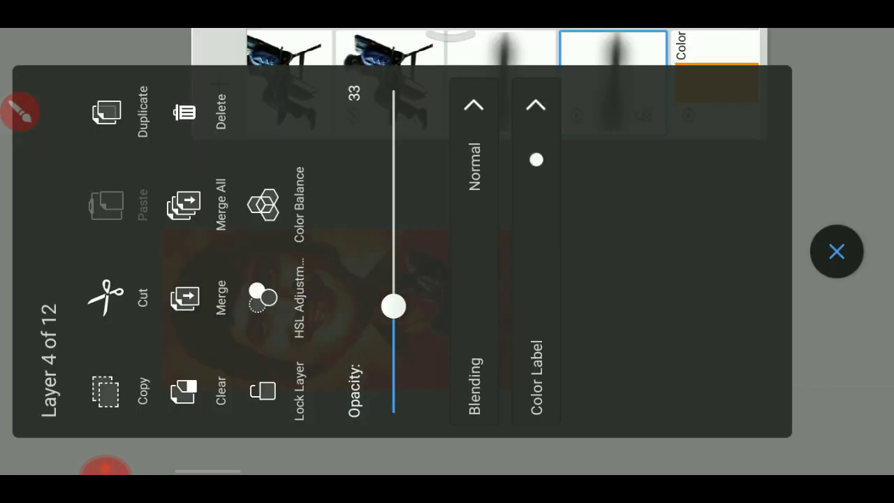
{"action": "left_click", "coordinate": [837, 251]}
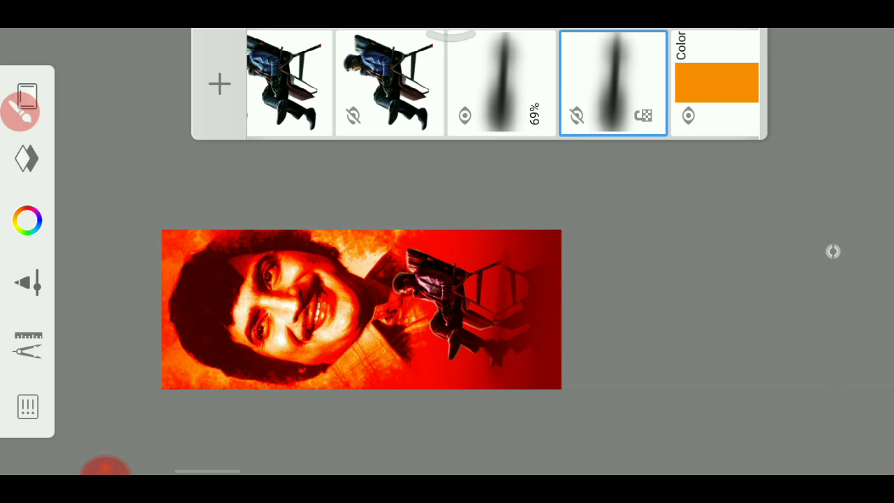
{"action": "left_click", "coordinate": [701, 264]}
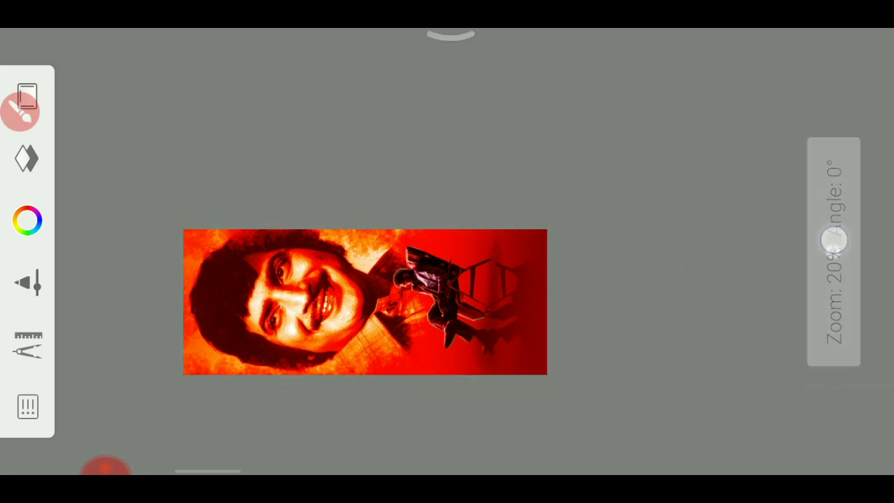
{"action": "scroll", "coordinate": [443, 172], "scroll_direction": "up", "scroll_amount": 3}
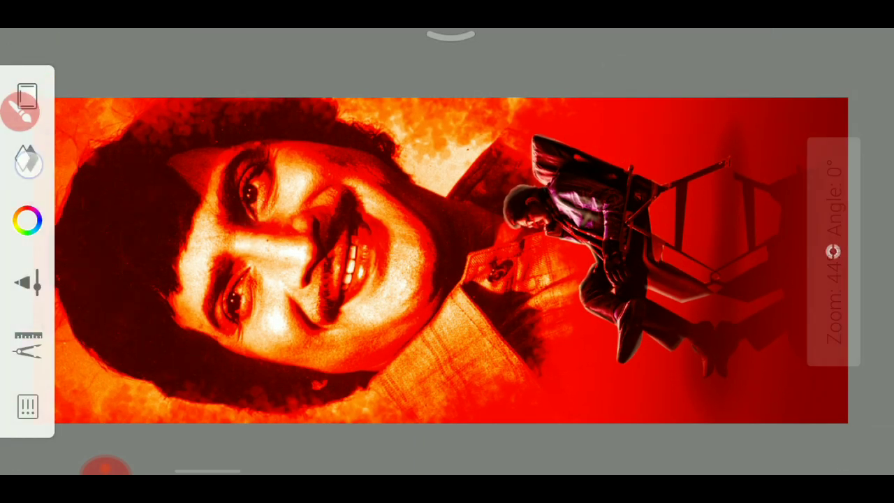
Step: Duplicate the red Overlay fill layer from the layers strip
{"action": "mouse_move", "coordinate": [513, 75]}
{"action": "left_mouse_down"}
{"action": "mouse_move", "coordinate": [561, 76]}
{"action": "mouse_move", "coordinate": [359, 74]}
{"action": "mouse_move", "coordinate": [628, 77]}
{"action": "left_mouse_up"}
{"action": "left_click", "coordinate": [552, 80]}
{"action": "left_click", "coordinate": [720, 225]}
{"action": "scroll", "coordinate": [431, 166], "scroll_direction": "down", "scroll_amount": 2}
{"action": "left_click", "coordinate": [27, 95]}
{"action": "left_click", "coordinate": [514, 82]}
{"action": "left_click", "coordinate": [112, 107]}
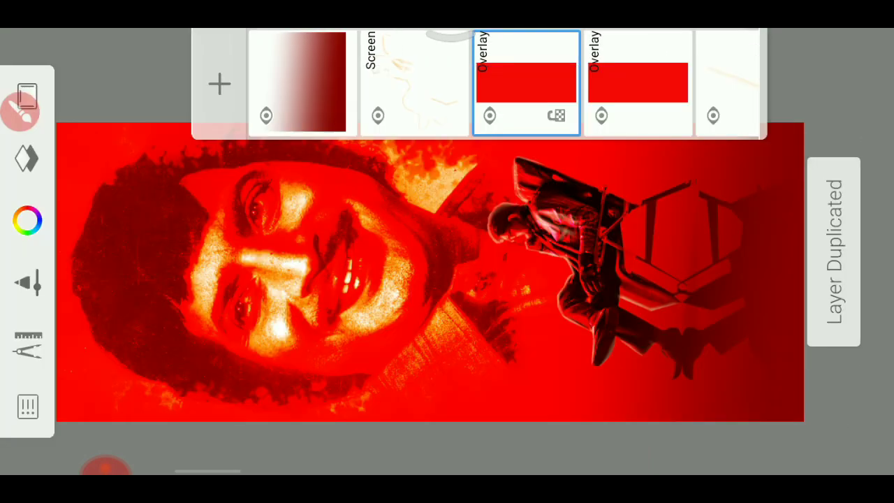
{"action": "scroll", "coordinate": [425, 205], "scroll_direction": "down", "scroll_amount": 2}
{"action": "scroll", "coordinate": [425, 205], "scroll_direction": "down", "scroll_amount": 1}
{"action": "left_click", "coordinate": [27, 95]}
{"action": "left_click", "coordinate": [528, 80]}
Step: Set the duplicate fill to Color Burn and shift its hue to 24 for orange
{"action": "left_click", "coordinate": [475, 381]}
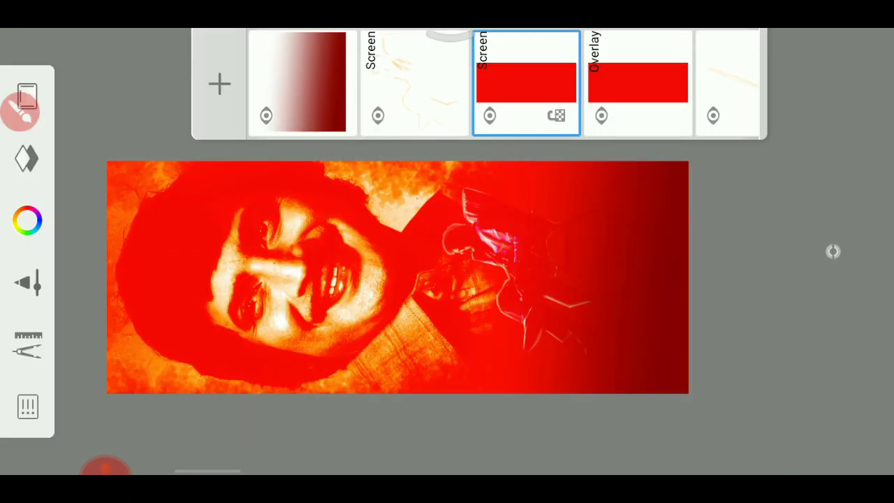
{"action": "left_click", "coordinate": [526, 81]}
{"action": "left_click", "coordinate": [479, 146]}
{"action": "left_click", "coordinate": [266, 173]}
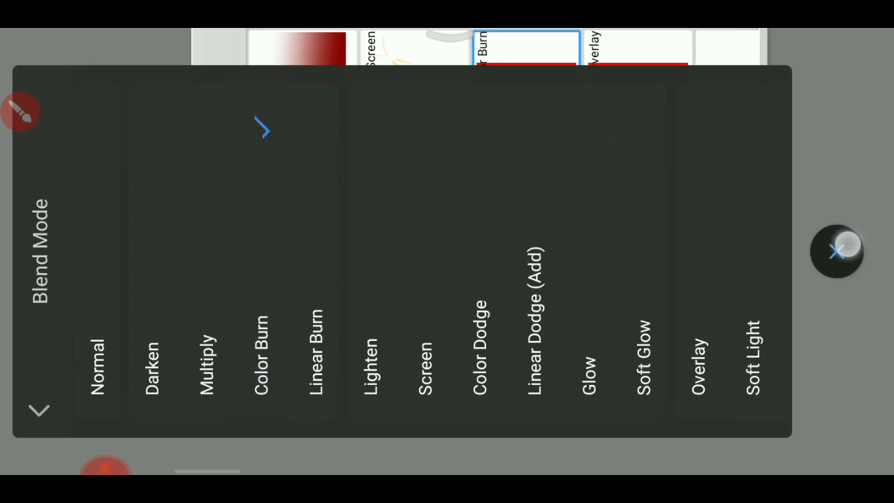
{"action": "left_click", "coordinate": [846, 243]}
{"action": "left_click", "coordinate": [538, 73]}
{"action": "left_click", "coordinate": [288, 294]}
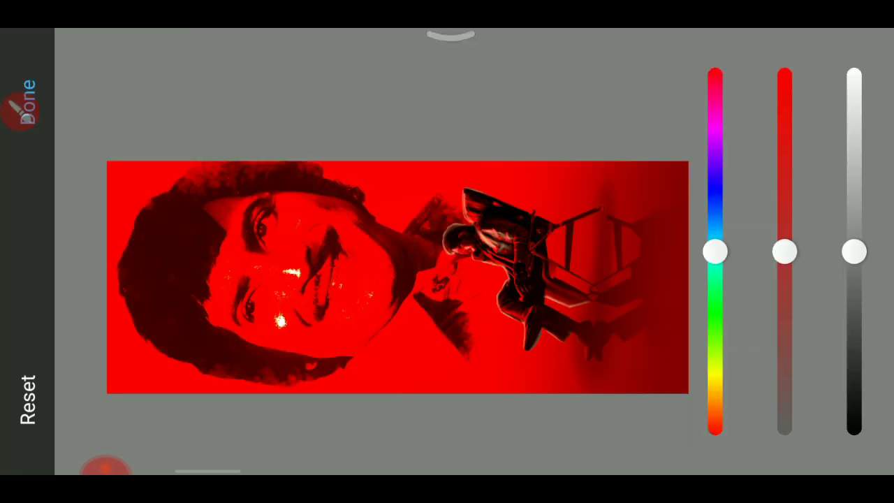
{"action": "left_click_drag", "start_coordinate": [743, 251], "coordinate": [752, 225]}
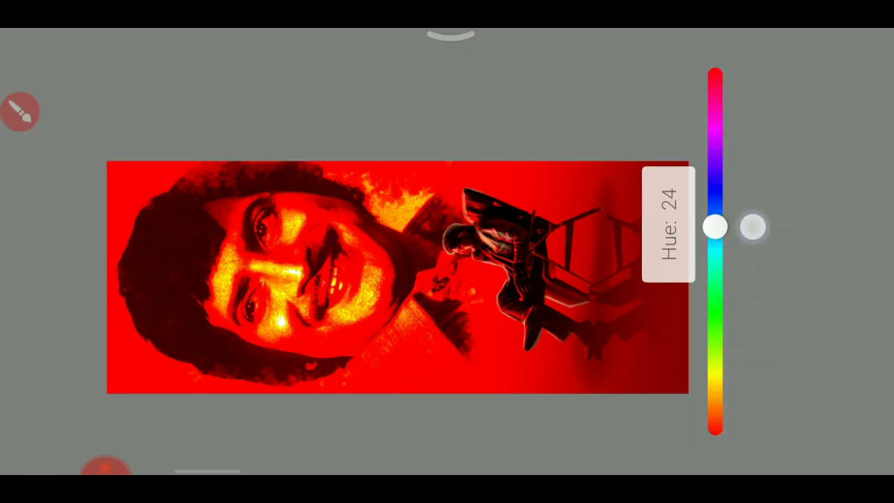
{"action": "left_click", "coordinate": [28, 73]}
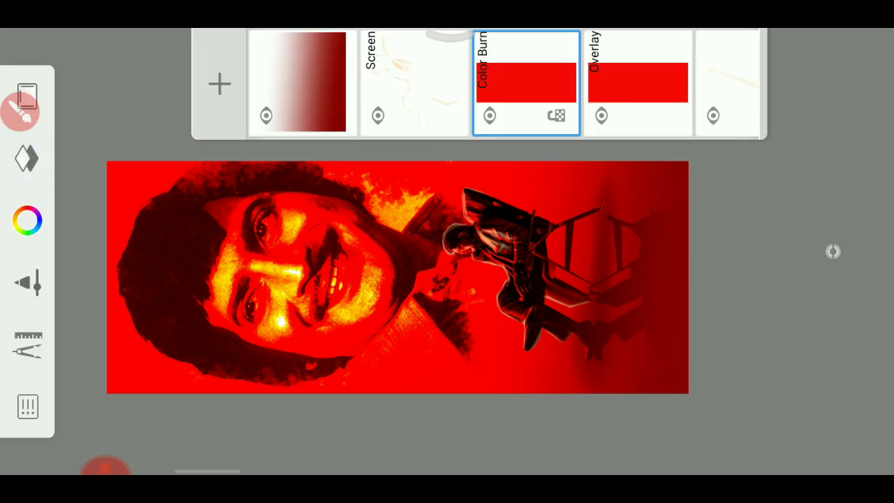
Step: Try Screen, then set the orange fill's blend mode to Color
{"action": "left_click", "coordinate": [490, 115]}
{"action": "left_click", "coordinate": [526, 82]}
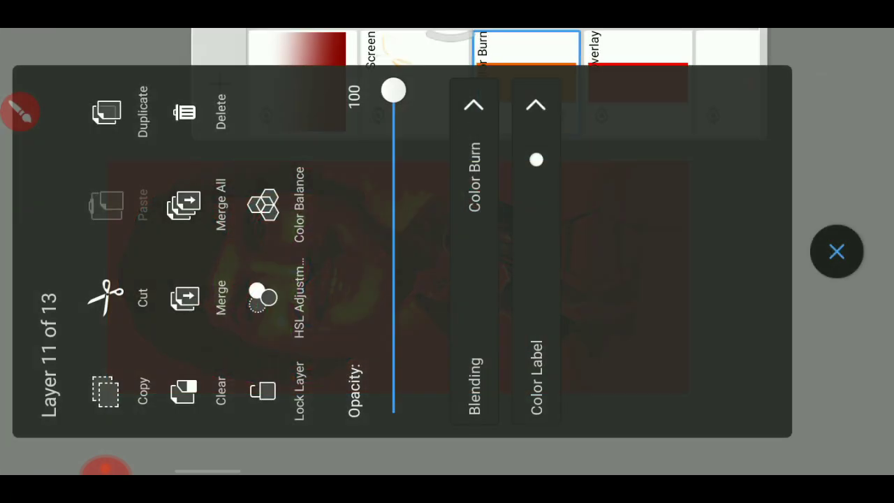
{"action": "left_click", "coordinate": [477, 140]}
{"action": "left_click", "coordinate": [444, 252]}
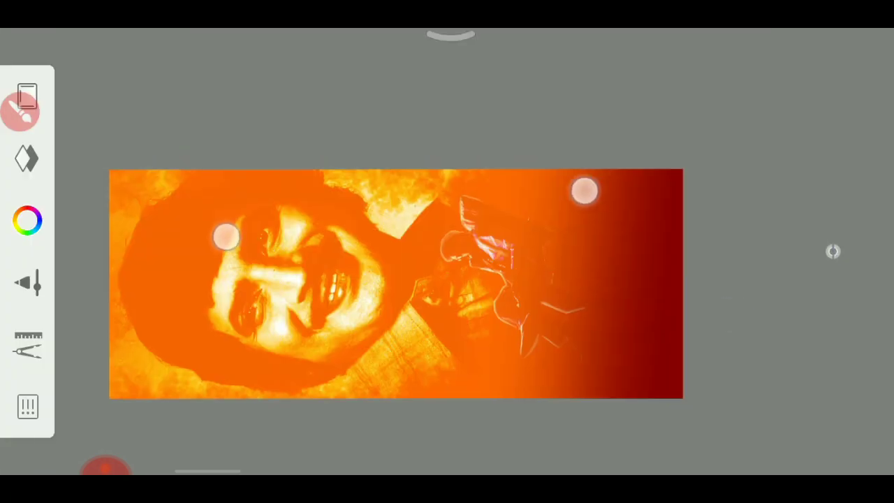
{"action": "scroll", "coordinate": [420, 238], "scroll_direction": "down", "scroll_amount": 2}
{"action": "left_click", "coordinate": [28, 158]}
{"action": "left_click", "coordinate": [534, 77]}
{"action": "left_click", "coordinate": [487, 122]}
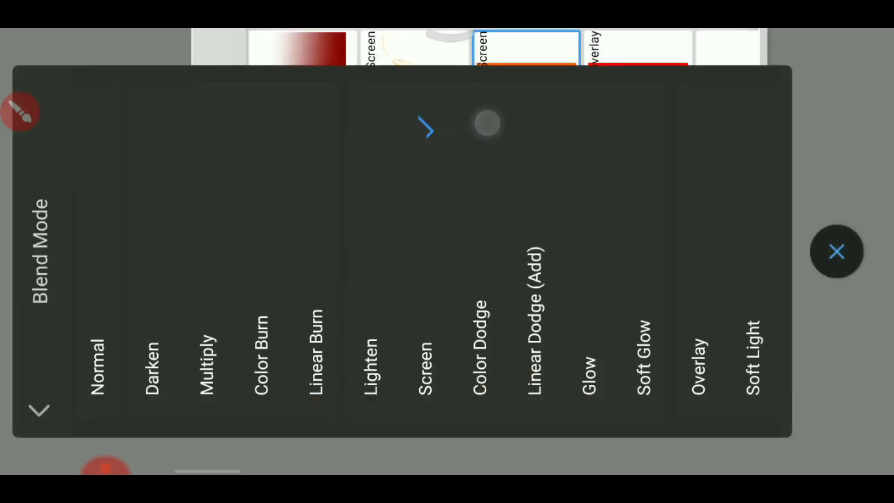
{"action": "left_click", "coordinate": [826, 249]}
{"action": "left_click", "coordinate": [468, 136]}
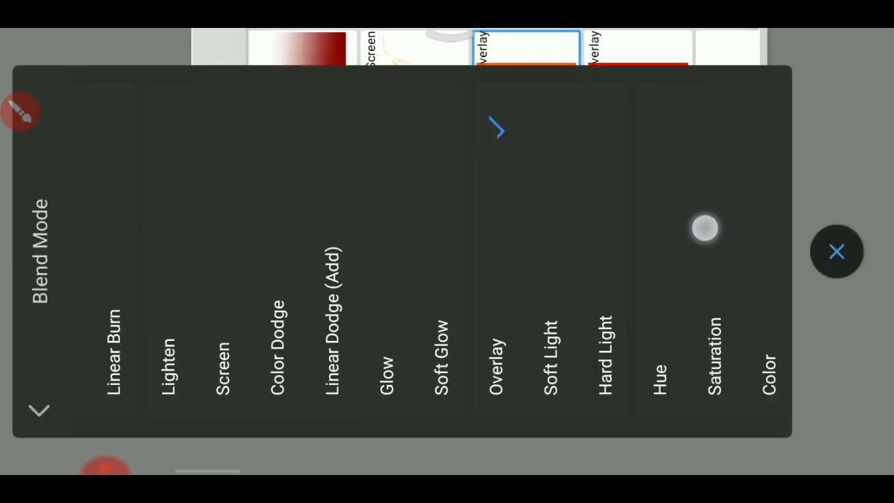
{"action": "left_click", "coordinate": [705, 243]}
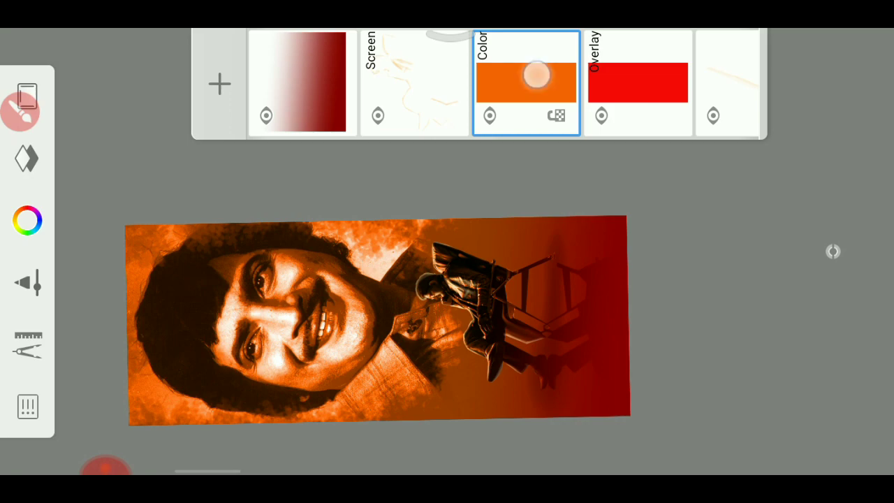
Step: Duplicate the red gradient layer
{"action": "left_click", "coordinate": [536, 75]}
{"action": "left_click", "coordinate": [845, 265]}
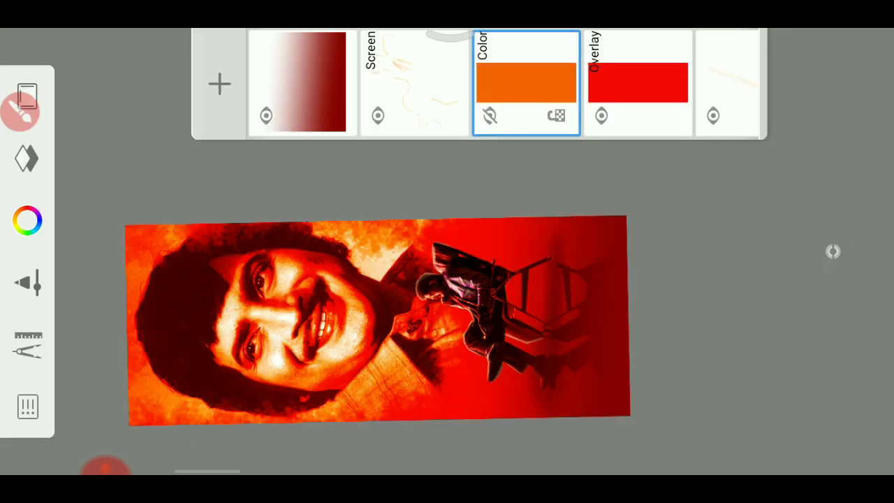
{"action": "left_click", "coordinate": [303, 82]}
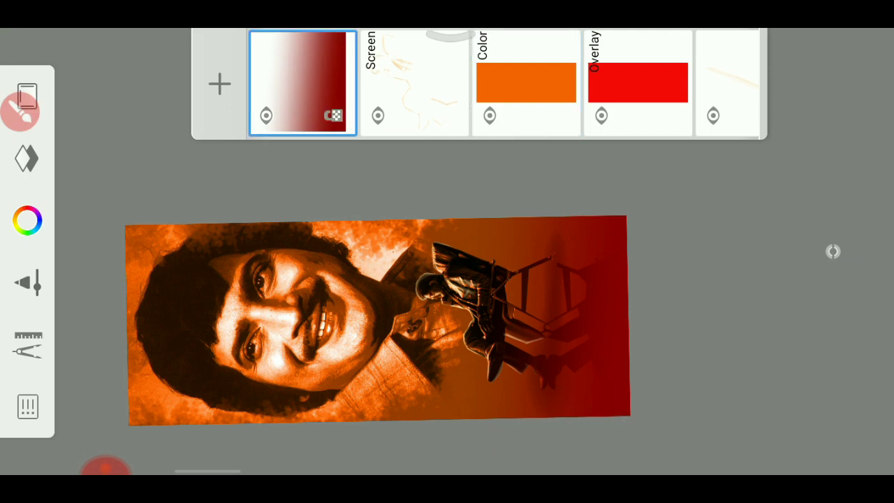
{"action": "left_click", "coordinate": [303, 82]}
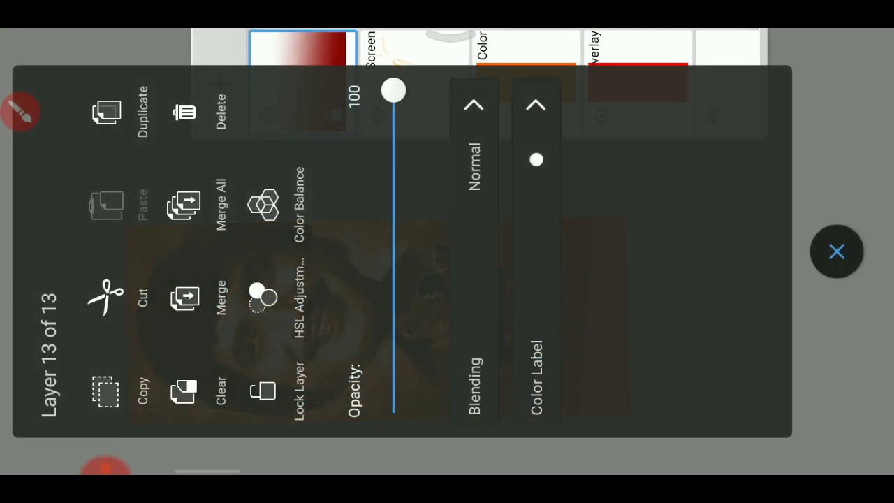
{"action": "left_click", "coordinate": [106, 112]}
Step: Shift the gradient copy's hue to 23 and darken its lightness for a burnt orange
{"action": "left_click", "coordinate": [307, 73]}
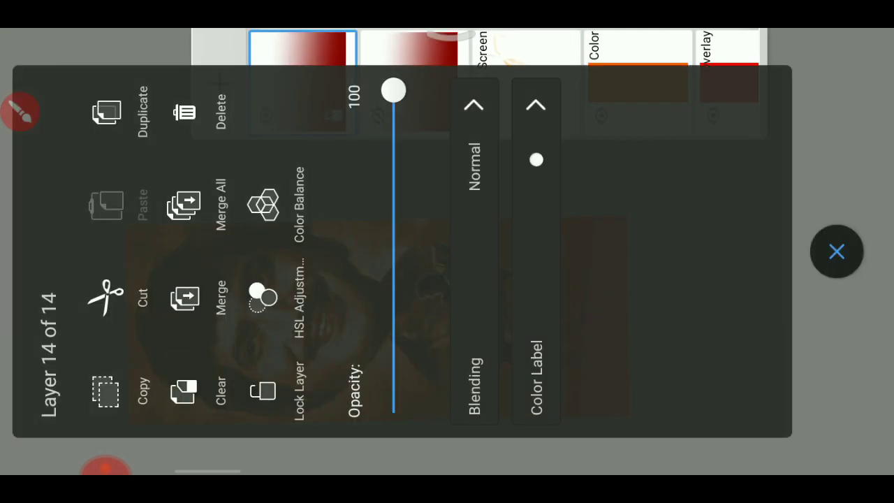
{"action": "left_click", "coordinate": [263, 297]}
{"action": "mouse_move", "coordinate": [715, 249]}
{"action": "left_mouse_down"}
{"action": "mouse_move", "coordinate": [751, 208]}
{"action": "mouse_move", "coordinate": [765, 227]}
{"action": "left_mouse_up"}
{"action": "left_click_drag", "start_coordinate": [854, 251], "coordinate": [854, 314]}
{"action": "left_click", "coordinate": [29, 69]}
{"action": "left_click", "coordinate": [834, 252]}
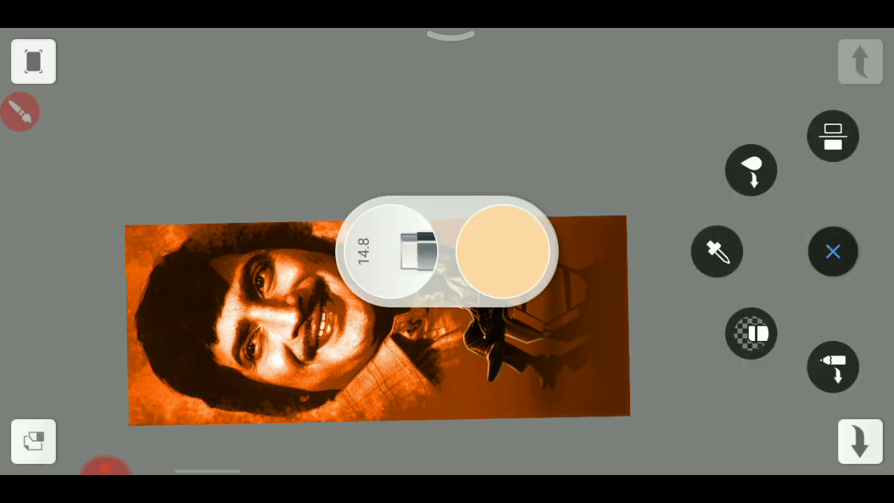
{"action": "scroll", "coordinate": [462, 171], "scroll_direction": "up", "scroll_amount": 5}
{"action": "scroll", "coordinate": [461, 171], "scroll_direction": "down", "scroll_amount": 3}
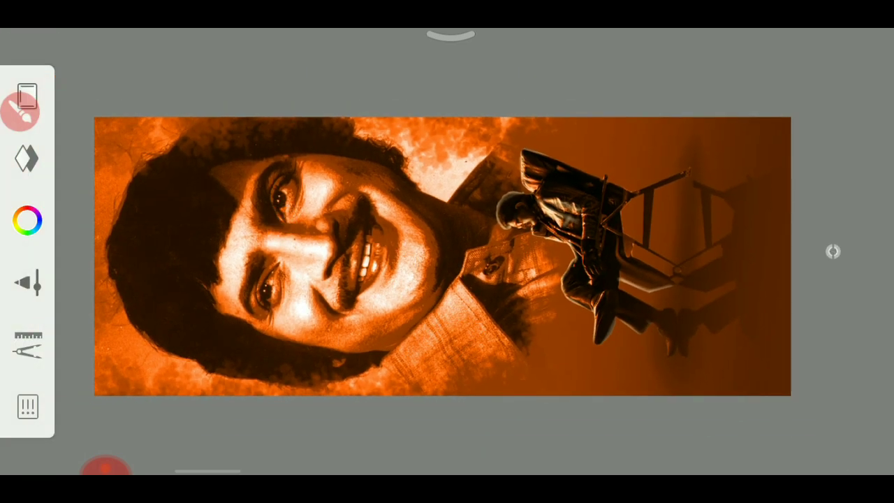
Step: In the Layers strip, briefly hide and then re-show the seated man and chair layer
{"action": "left_click_drag", "start_coordinate": [451, 35], "coordinate": [450, 133]}
{"action": "left_click_drag", "start_coordinate": [629, 84], "coordinate": [349, 84]}
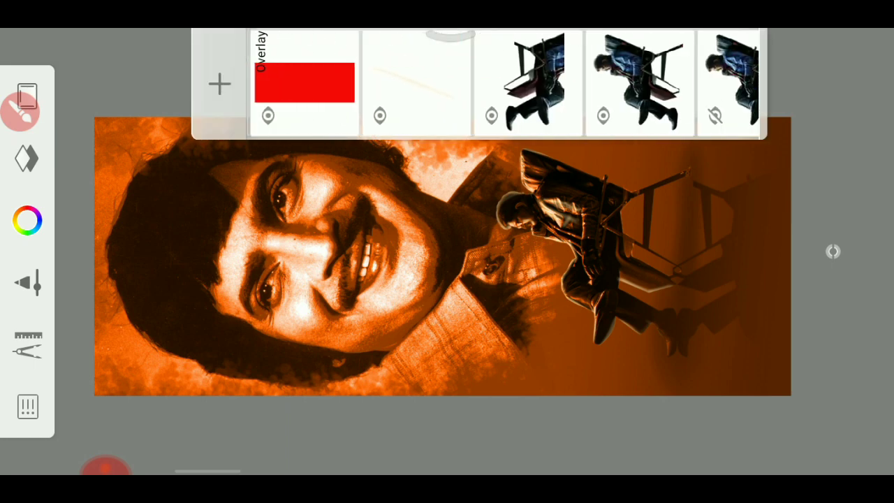
{"action": "left_click", "coordinate": [462, 116]}
{"action": "left_click", "coordinate": [463, 115]}
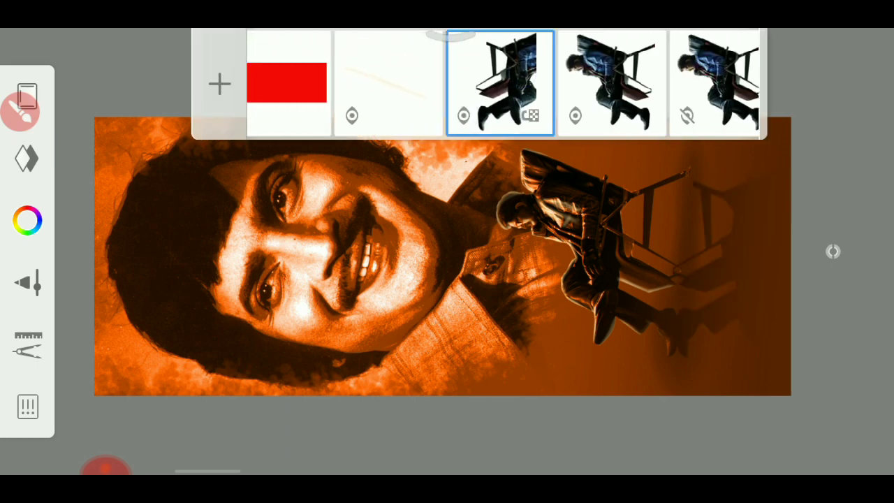
Step: Distort the shadow layer, moving its upper-left corner up and right and its middle rightward
{"action": "left_click", "coordinate": [28, 344]}
{"action": "left_click", "coordinate": [86, 257]}
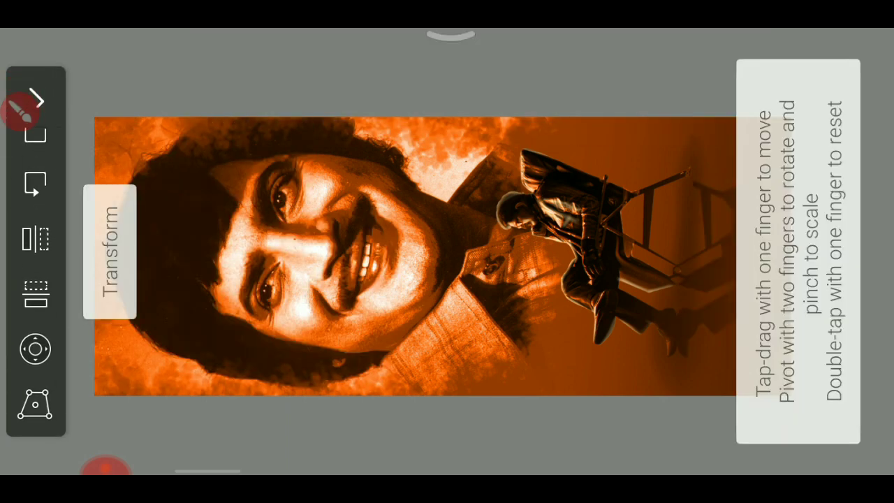
{"action": "left_click", "coordinate": [35, 405]}
{"action": "left_click", "coordinate": [649, 162]}
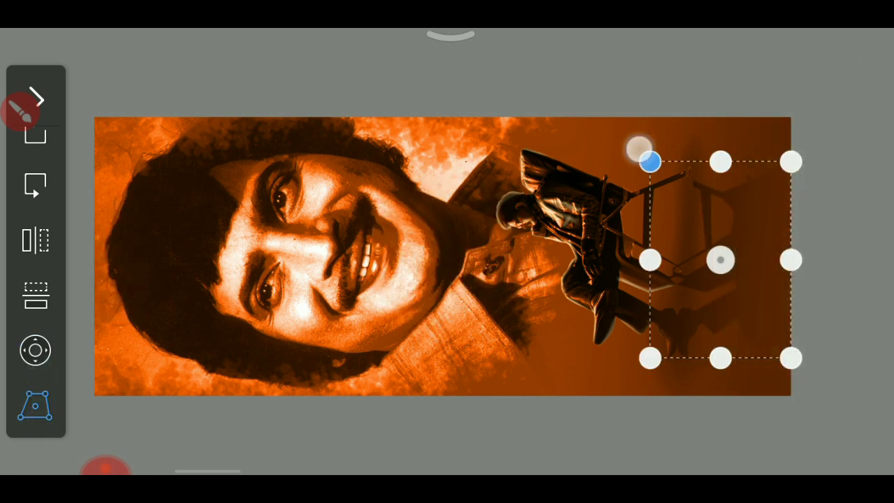
{"action": "left_click_drag", "start_coordinate": [639, 149], "coordinate": [639, 132]}
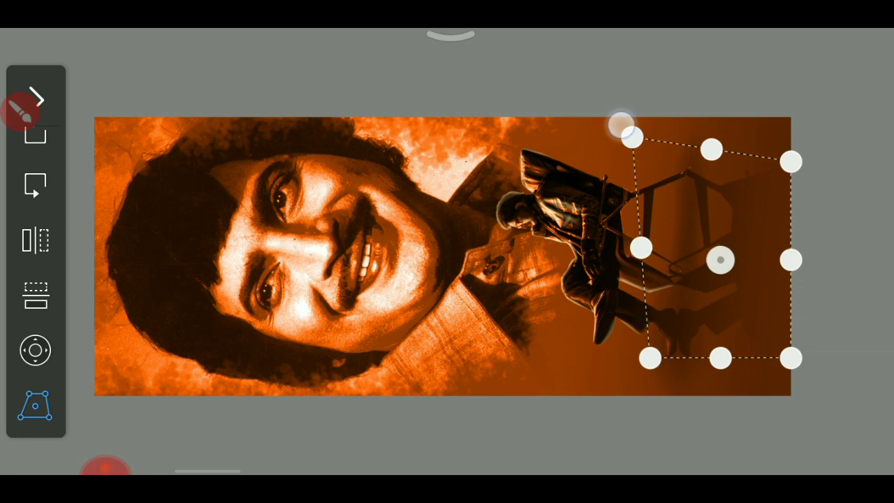
{"action": "mouse_move", "coordinate": [731, 248]}
{"action": "left_mouse_down"}
{"action": "mouse_move", "coordinate": [744, 244]}
{"action": "mouse_move", "coordinate": [714, 248]}
{"action": "left_mouse_up"}
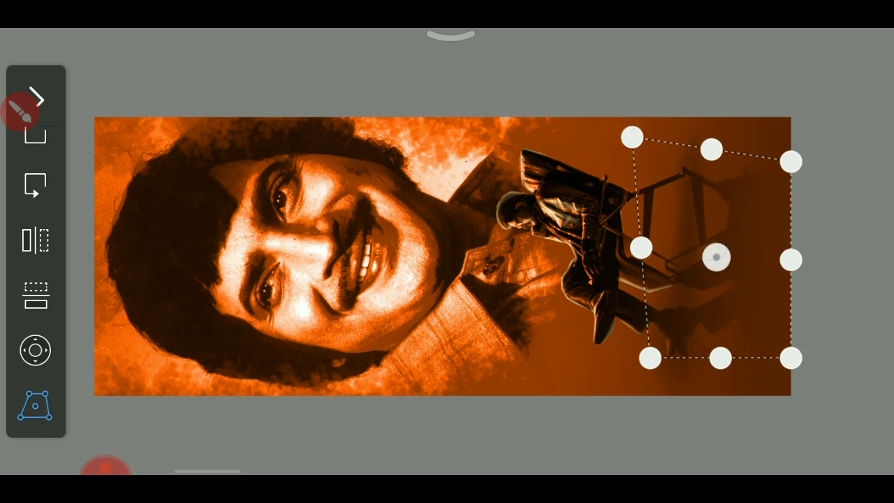
{"action": "left_click_drag", "start_coordinate": [632, 137], "coordinate": [659, 143]}
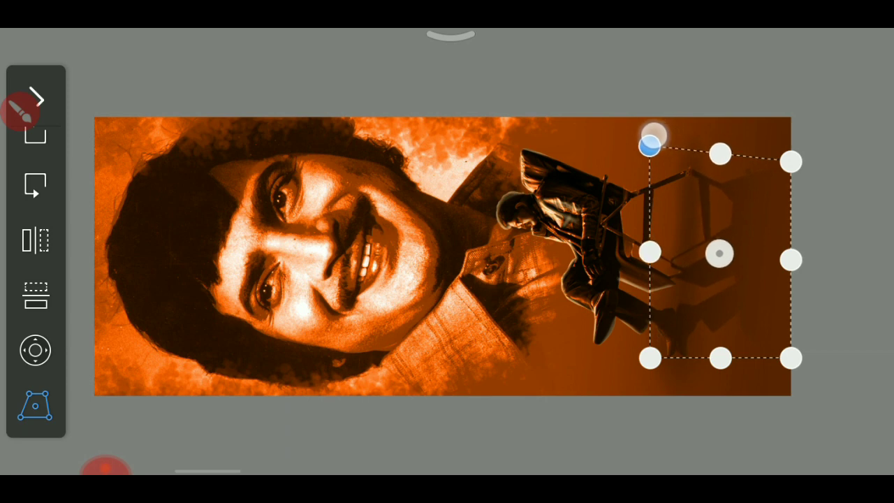
{"action": "left_click", "coordinate": [604, 95]}
{"action": "scroll", "coordinate": [503, 189], "scroll_direction": "down", "scroll_amount": 2}
{"action": "scroll", "coordinate": [503, 199], "scroll_direction": "down", "scroll_amount": 3}
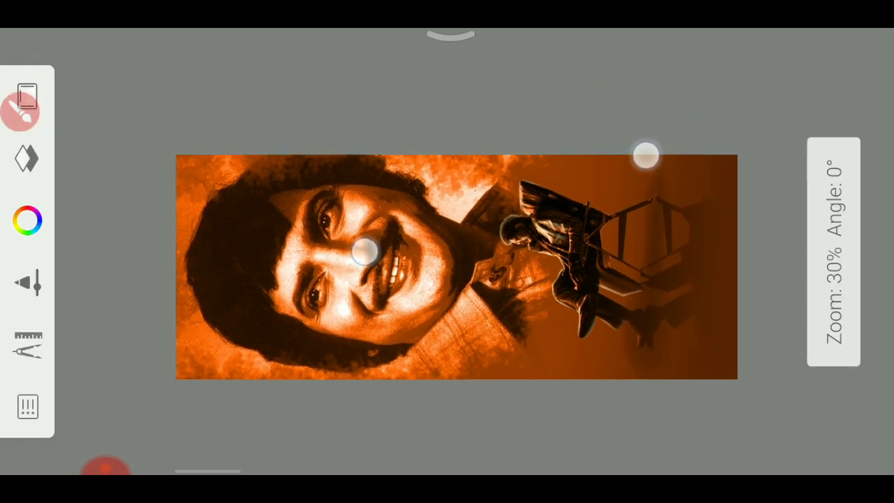
Step: Delete the faint 33% stroke layer from the layer stack
{"action": "left_click", "coordinate": [877, 447]}
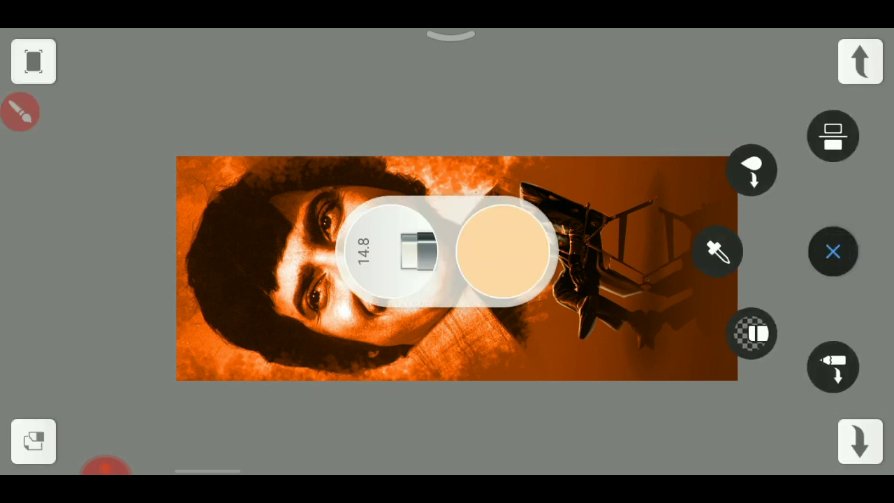
{"action": "left_click", "coordinate": [833, 252]}
{"action": "left_click_drag", "start_coordinate": [450, 35], "coordinate": [451, 105]}
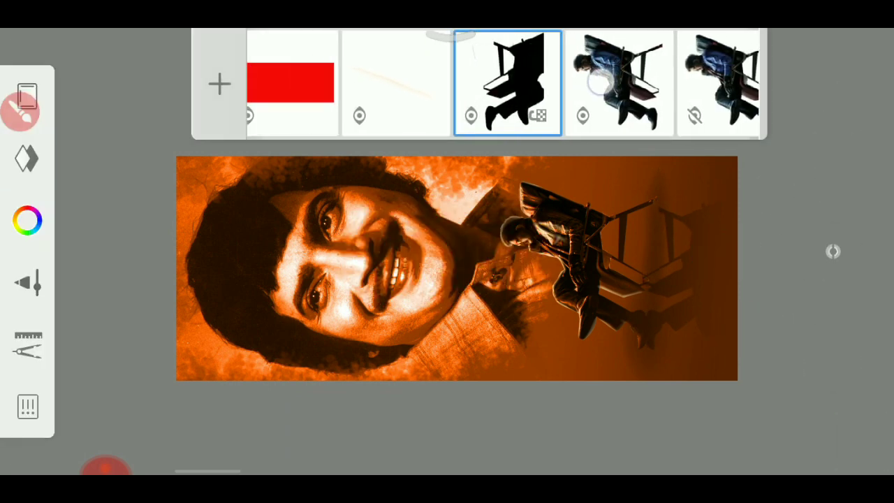
{"action": "left_click_drag", "start_coordinate": [699, 76], "coordinate": [484, 72]}
{"action": "left_click", "coordinate": [520, 103]}
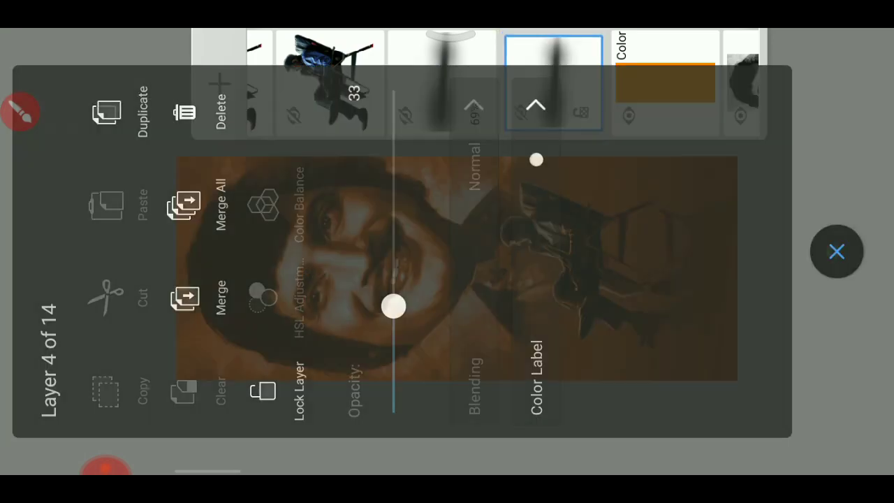
{"action": "left_click", "coordinate": [197, 112]}
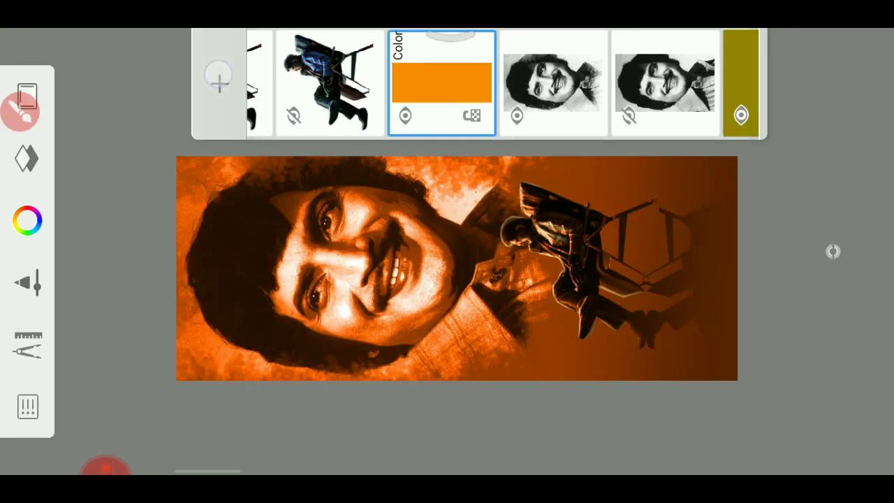
Step: Choose the Soft Airbrush from the Brush Library
{"action": "left_click", "coordinate": [27, 98]}
{"action": "left_click_drag", "start_coordinate": [629, 252], "coordinate": [324, 251]}
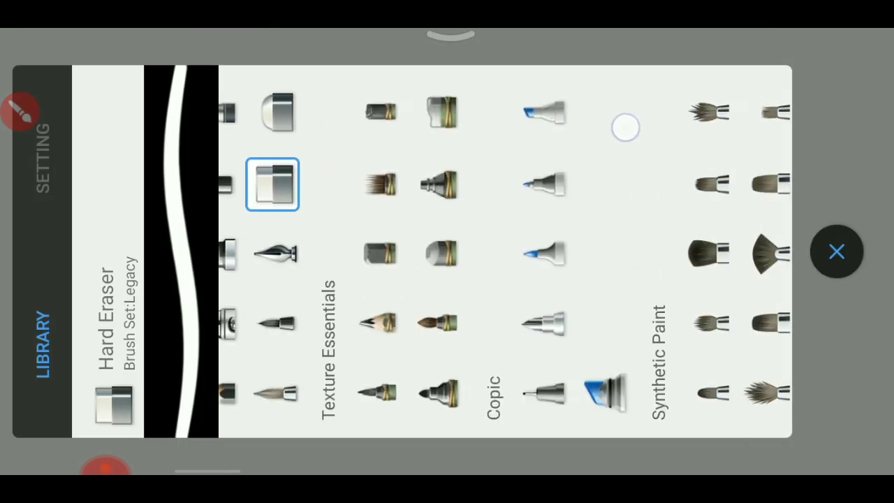
{"action": "left_click_drag", "start_coordinate": [699, 251], "coordinate": [329, 252]}
{"action": "left_click", "coordinate": [684, 184]}
{"action": "left_click", "coordinate": [858, 249]}
Step: Lower the paint colour's lightness to near black in the colour picker
{"action": "left_click", "coordinate": [28, 219]}
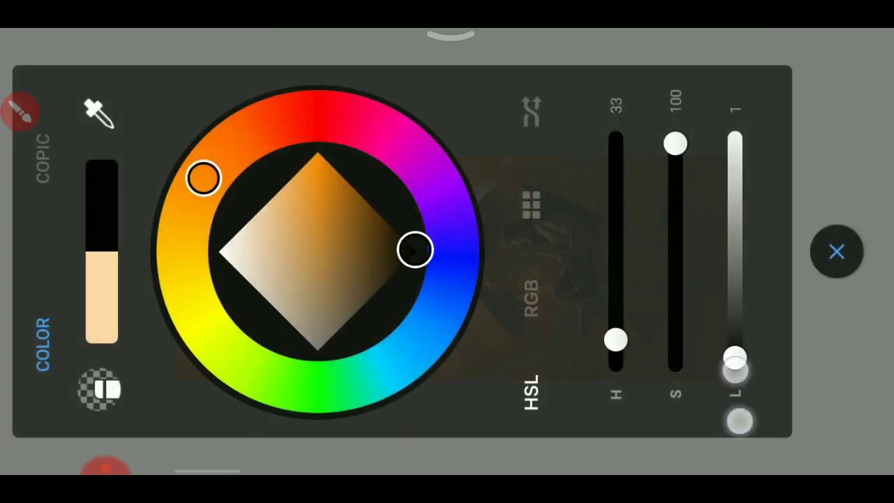
{"action": "left_click", "coordinate": [834, 252]}
{"action": "mouse_move", "coordinate": [559, 172]}
{"action": "left_mouse_down"}
{"action": "mouse_move", "coordinate": [693, 80]}
{"action": "mouse_move", "coordinate": [855, 200]}
{"action": "left_mouse_up"}
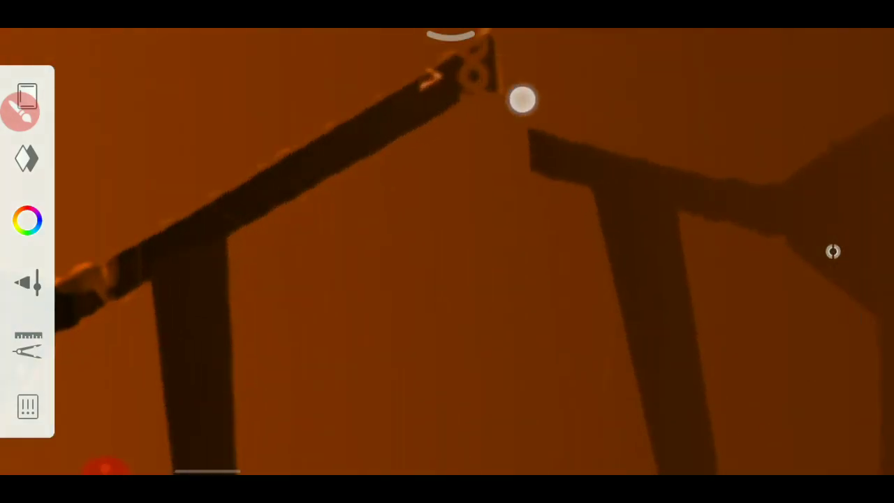
Step: Enlarge the soft airbrush and paint the floor shadow under the man's feet darker
{"action": "mouse_move", "coordinate": [486, 80]}
{"action": "left_mouse_down"}
{"action": "mouse_move", "coordinate": [514, 222]}
{"action": "mouse_move", "coordinate": [610, 156]}
{"action": "mouse_move", "coordinate": [611, 168]}
{"action": "left_mouse_up"}
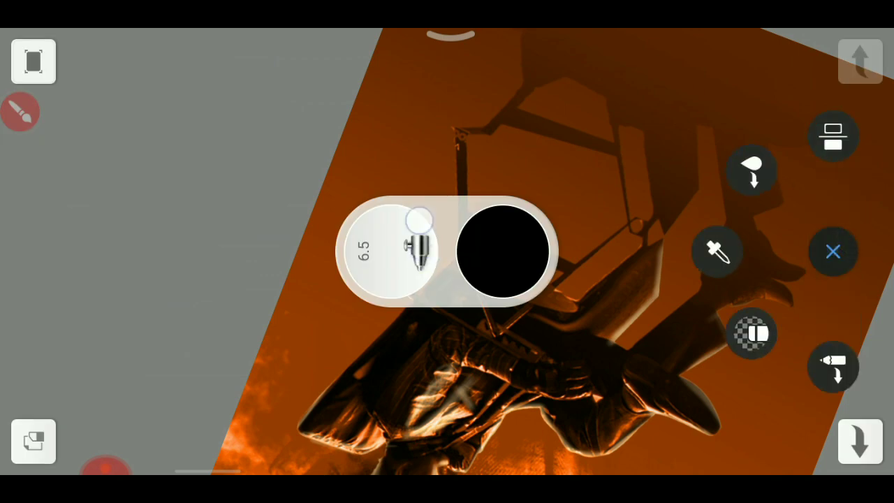
{"action": "left_click_drag", "start_coordinate": [397, 74], "coordinate": [425, 130]}
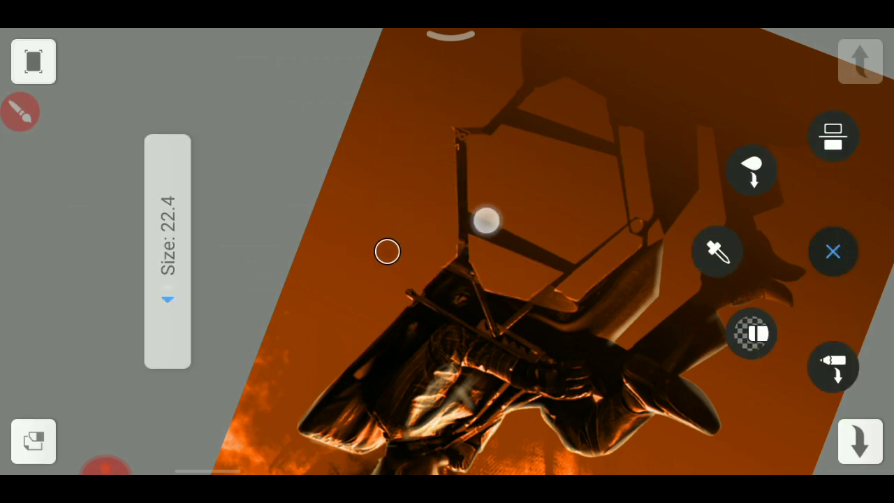
{"action": "left_click_drag", "start_coordinate": [487, 221], "coordinate": [450, 118]}
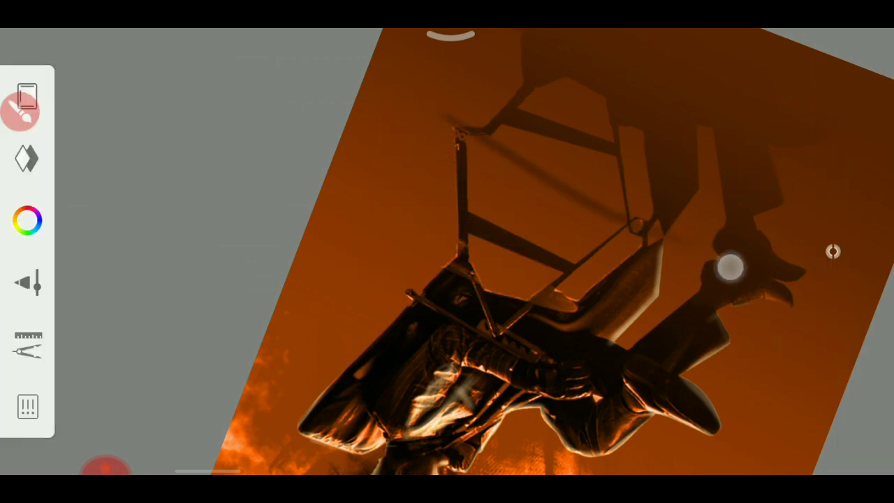
{"action": "left_click_drag", "start_coordinate": [670, 161], "coordinate": [679, 231]}
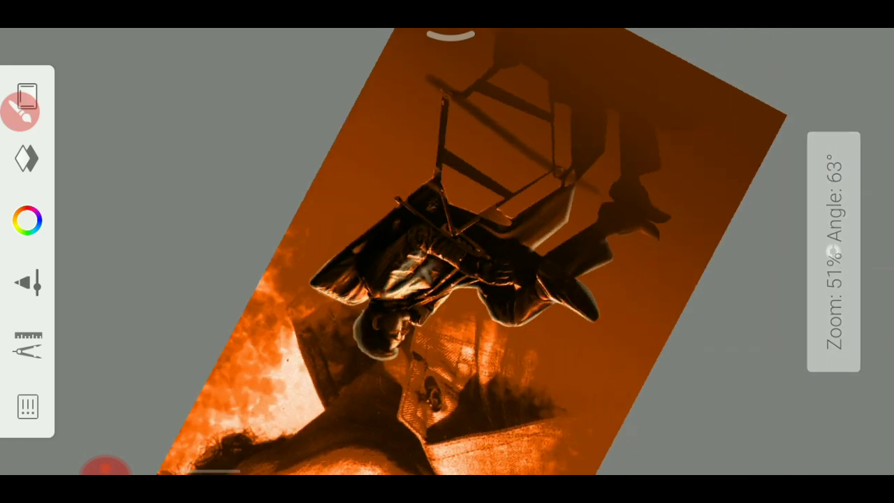
{"action": "left_click_drag", "start_coordinate": [657, 154], "coordinate": [679, 230]}
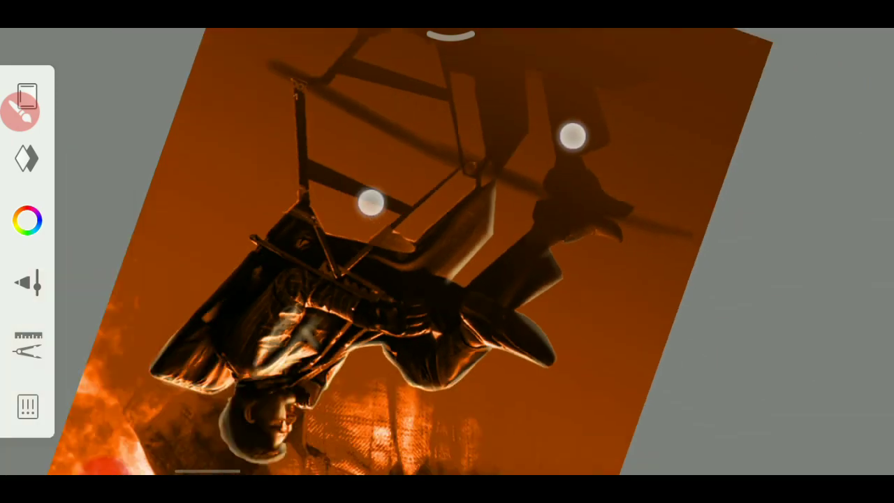
{"action": "left_click_drag", "start_coordinate": [505, 162], "coordinate": [510, 97]}
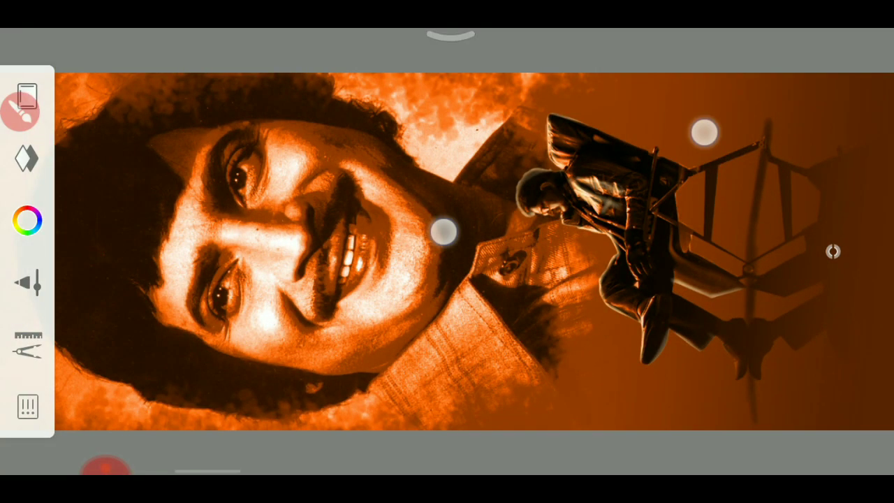
{"action": "left_click_drag", "start_coordinate": [703, 132], "coordinate": [643, 172]}
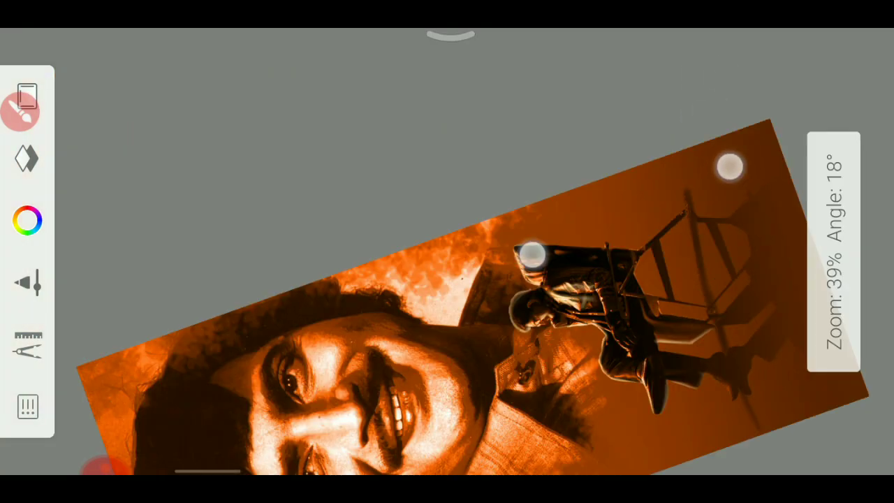
{"action": "left_click_drag", "start_coordinate": [697, 75], "coordinate": [637, 117]}
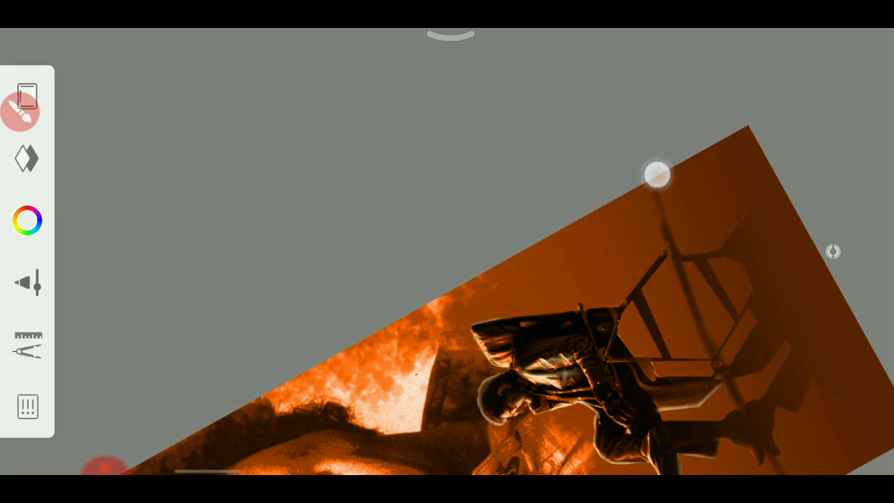
Step: Go back to the gallery, reopen the poster, and zoom toward the seated man
{"action": "left_click", "coordinate": [34, 60]}
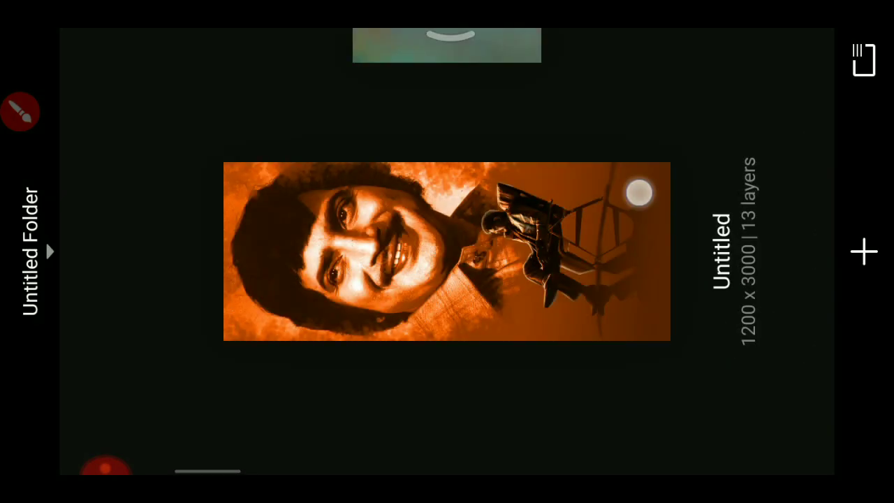
{"action": "left_click", "coordinate": [639, 192]}
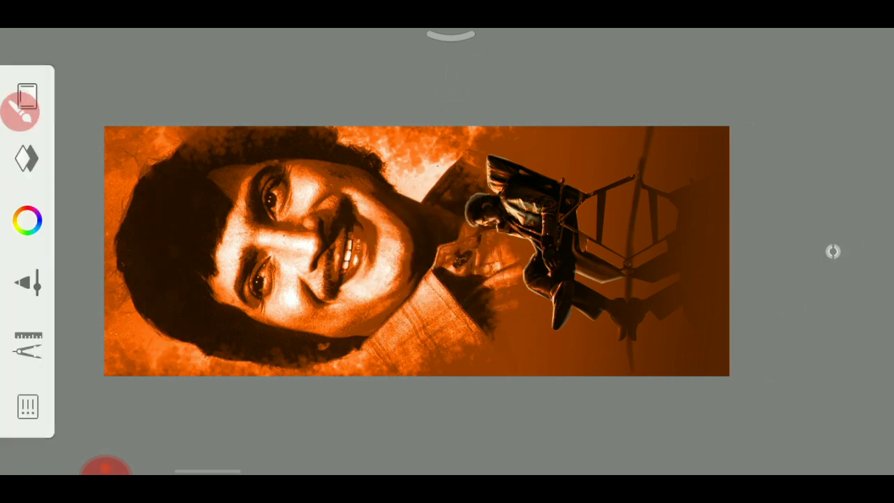
{"action": "mouse_move", "coordinate": [452, 229]}
{"action": "left_mouse_down"}
{"action": "mouse_move", "coordinate": [325, 192]}
{"action": "mouse_move", "coordinate": [567, 312]}
{"action": "left_mouse_up"}
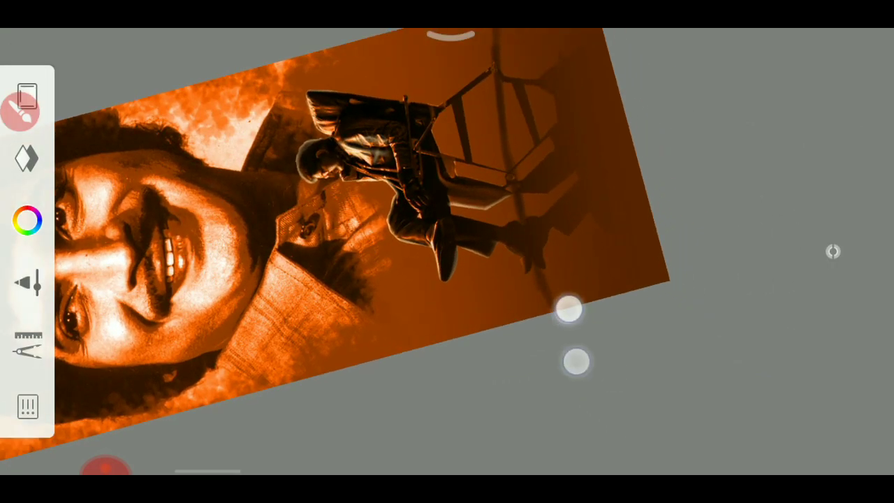
{"action": "mouse_move", "coordinate": [523, 145]}
{"action": "left_mouse_down"}
{"action": "mouse_move", "coordinate": [615, 177]}
{"action": "mouse_move", "coordinate": [420, 84]}
{"action": "left_mouse_up"}
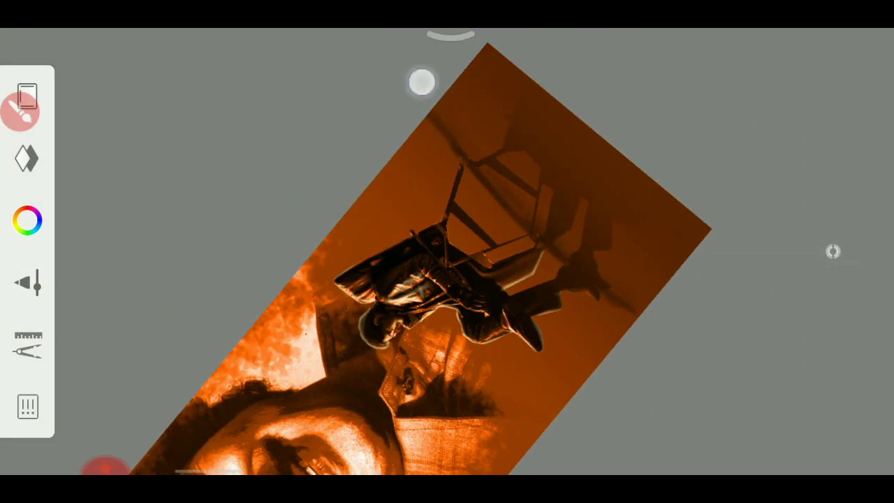
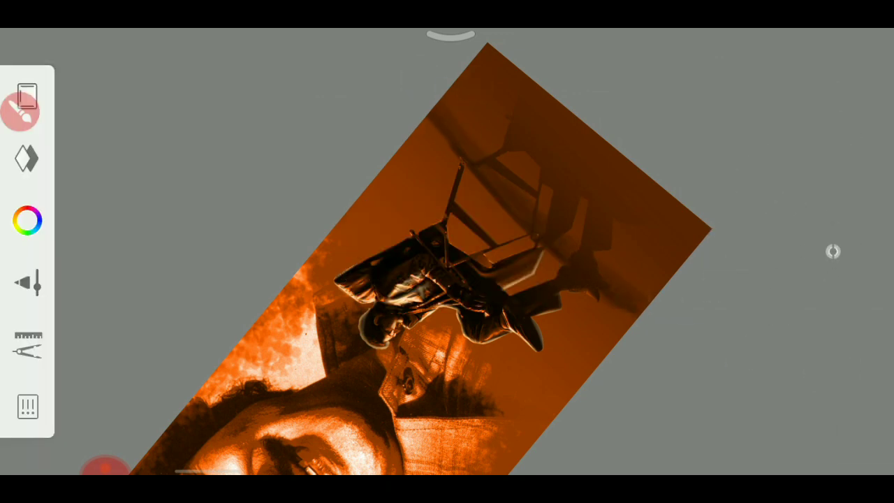
Step: Enlarge the brush to about 213 and turn the canvas upright to fit the screen
{"action": "left_click", "coordinate": [832, 252]}
{"action": "mouse_move", "coordinate": [391, 252]}
{"action": "left_mouse_down"}
{"action": "mouse_move", "coordinate": [436, 76]}
{"action": "mouse_move", "coordinate": [543, 168]}
{"action": "left_mouse_up"}
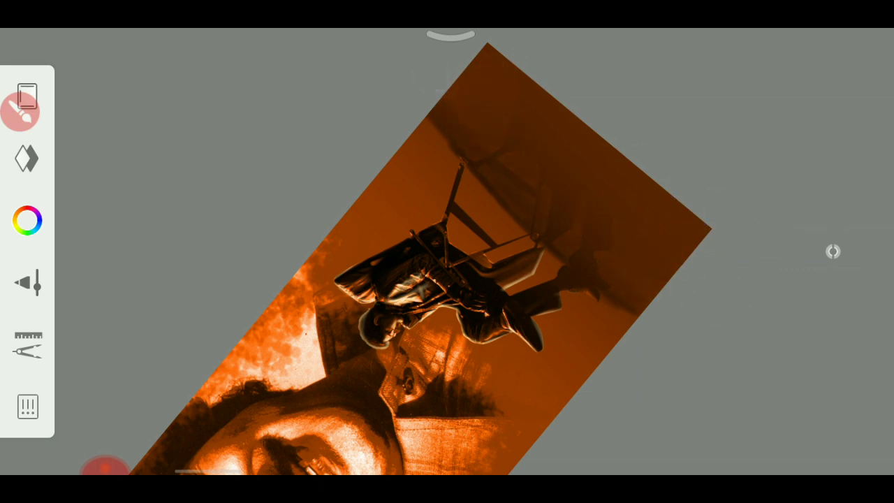
{"action": "left_click_drag", "start_coordinate": [503, 74], "coordinate": [614, 153]}
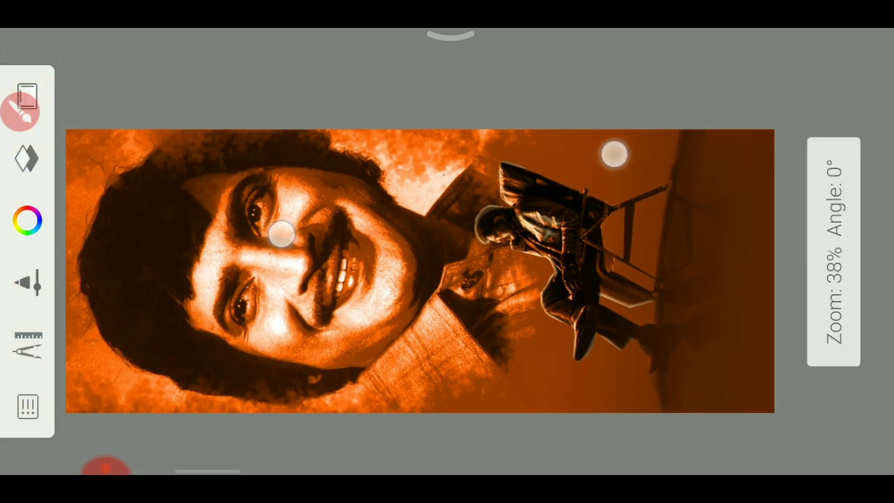
Step: Check the gradient layer's visibility, then select the silhouette layer
{"action": "left_click", "coordinate": [450, 35]}
{"action": "left_click", "coordinate": [405, 115]}
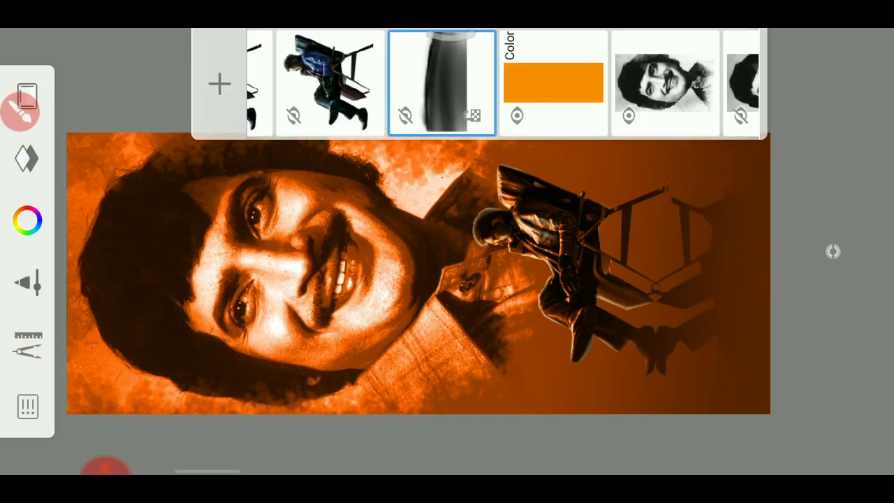
{"action": "left_click", "coordinate": [405, 115]}
{"action": "left_click_drag", "start_coordinate": [280, 80], "coordinate": [384, 77]}
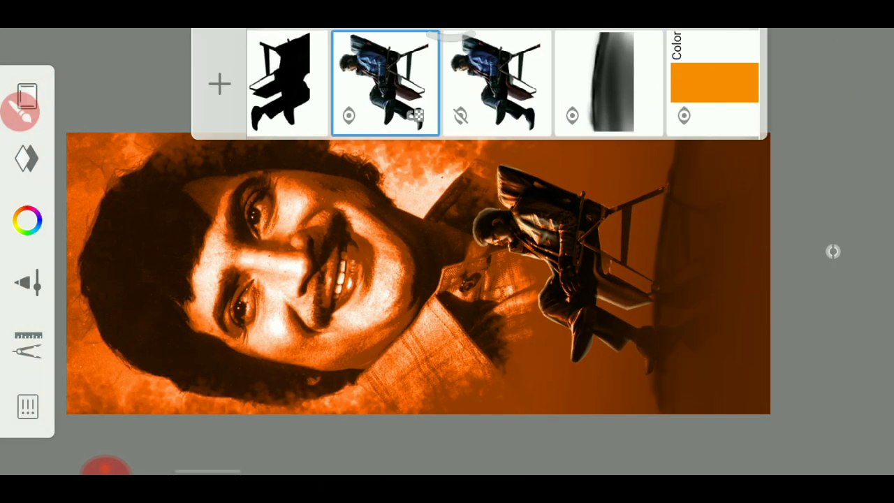
{"action": "left_click_drag", "start_coordinate": [349, 80], "coordinate": [445, 80]}
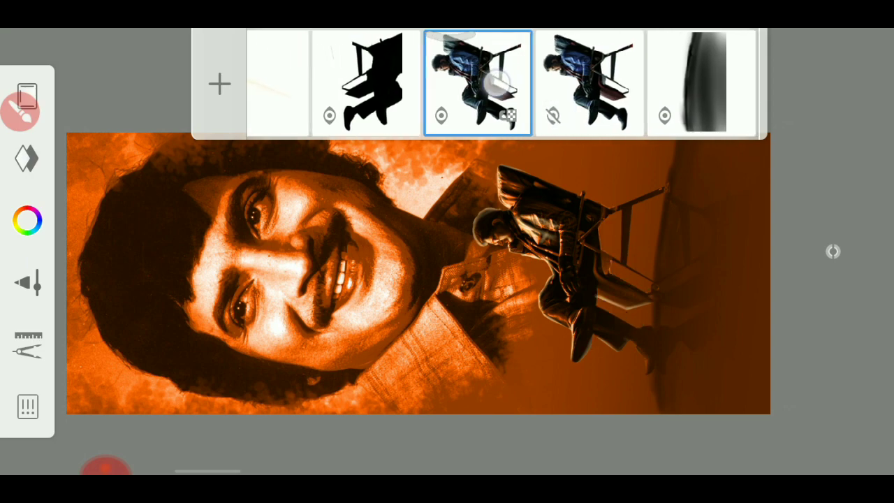
{"action": "left_click", "coordinate": [389, 77]}
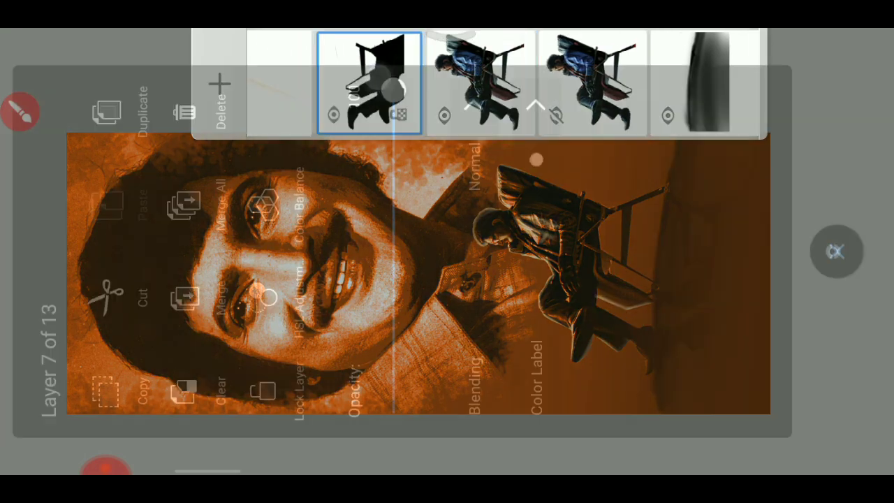
{"action": "left_click", "coordinate": [835, 251]}
{"action": "left_click", "coordinate": [774, 288]}
Step: Add a new blank layer above the silhouette and bring up the colour wheel
{"action": "scroll", "coordinate": [506, 199], "scroll_direction": "down", "scroll_amount": 2}
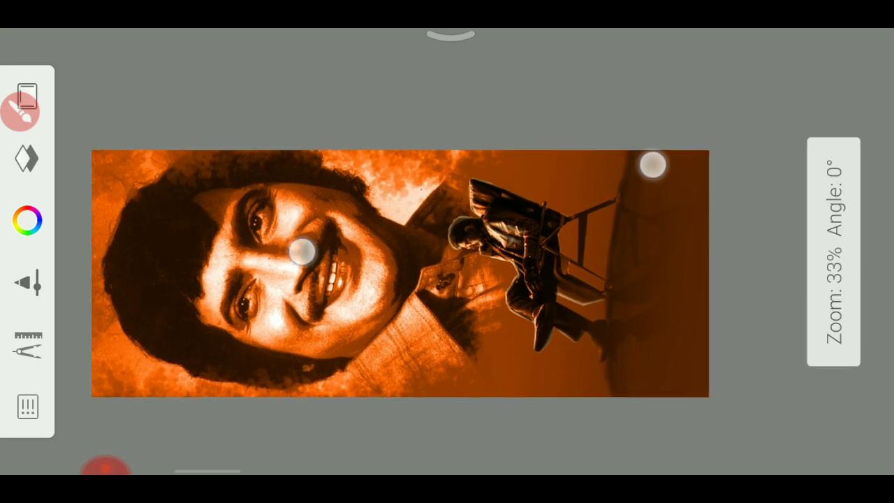
{"action": "left_click", "coordinate": [26, 158]}
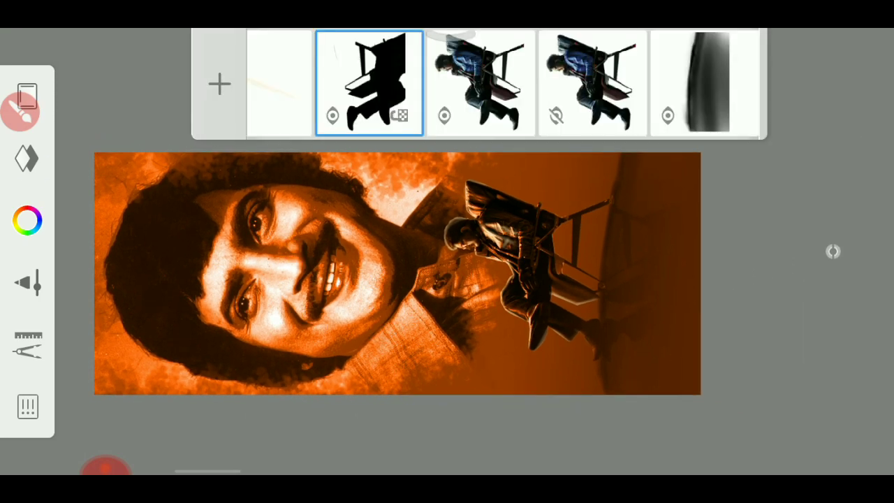
{"action": "left_click", "coordinate": [220, 84]}
{"action": "left_click", "coordinate": [27, 221]}
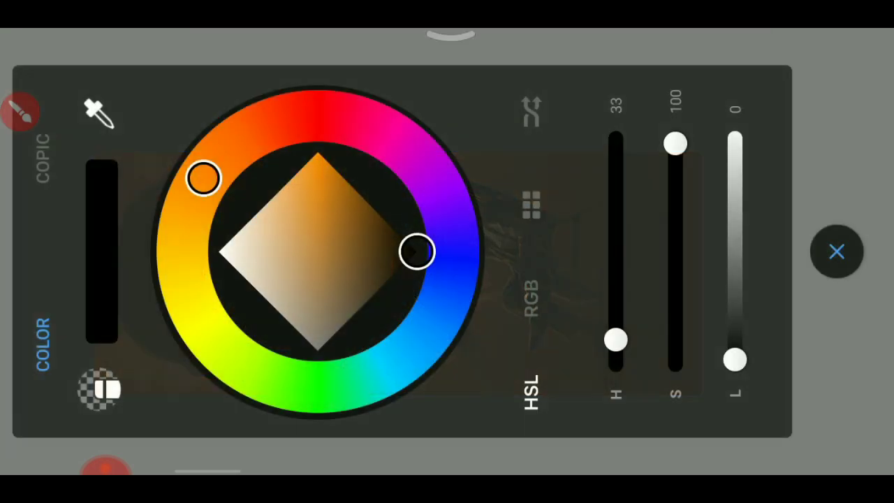
Step: Sample the light peach-orange tone from the portrait as the paint colour
{"action": "left_click", "coordinate": [98, 108]}
{"action": "left_click_drag", "start_coordinate": [405, 225], "coordinate": [487, 181]}
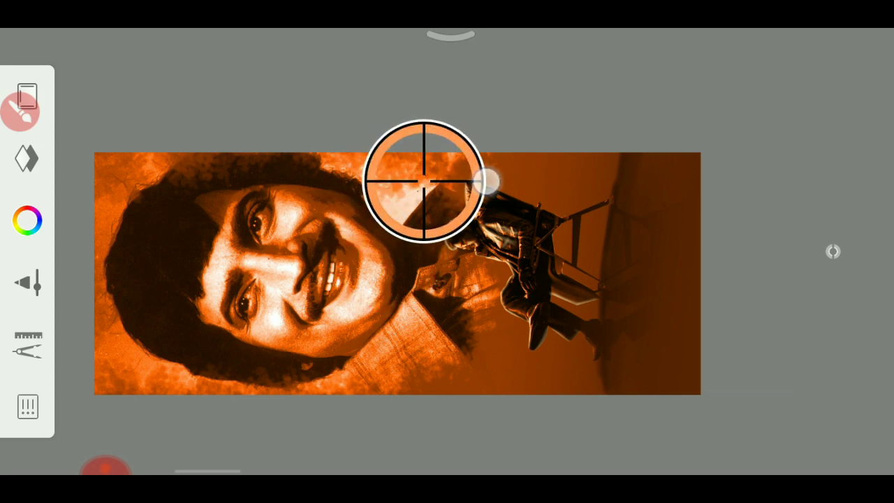
{"action": "left_click", "coordinate": [26, 158]}
{"action": "mouse_move", "coordinate": [435, 209]}
{"action": "left_mouse_down"}
{"action": "mouse_move", "coordinate": [437, 169]}
{"action": "mouse_move", "coordinate": [481, 163]}
{"action": "left_mouse_up"}
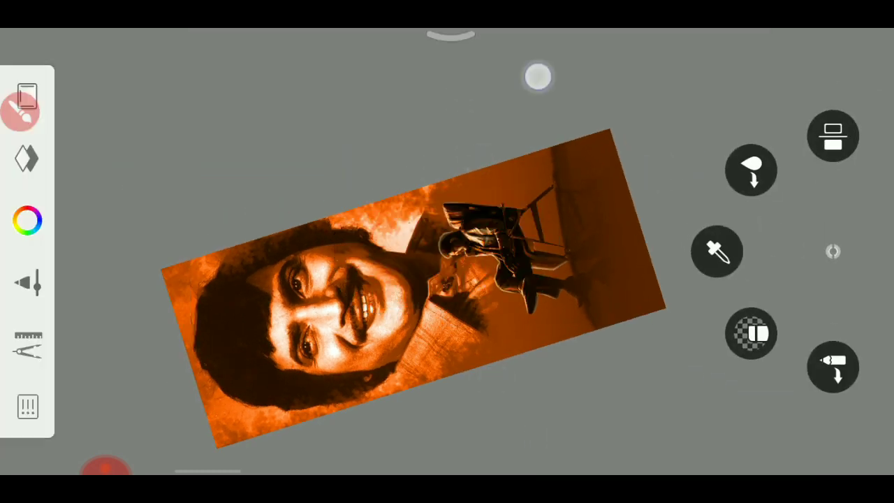
{"action": "left_click", "coordinate": [578, 109]}
Step: Zoom the canvas to about 31%, check the layers, and straighten it to 0°
{"action": "left_click_drag", "start_coordinate": [436, 225], "coordinate": [447, 80]}
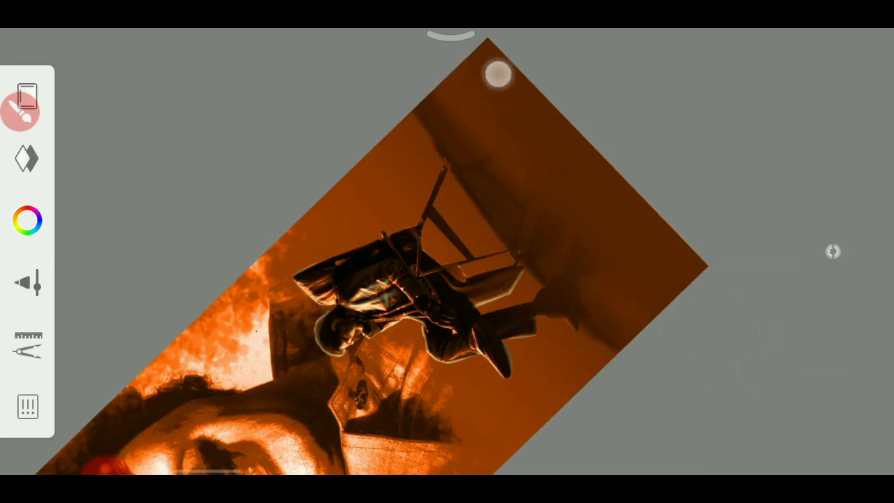
{"action": "mouse_move", "coordinate": [585, 274]}
{"action": "left_mouse_down"}
{"action": "mouse_move", "coordinate": [658, 105]}
{"action": "mouse_move", "coordinate": [607, 134]}
{"action": "left_mouse_up"}
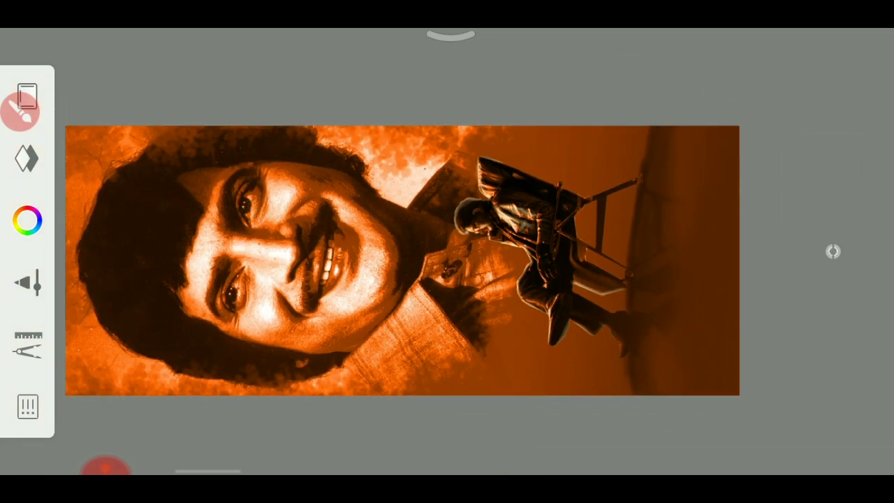
{"action": "left_click_drag", "start_coordinate": [554, 154], "coordinate": [532, 161]}
{"action": "left_click", "coordinate": [450, 35]}
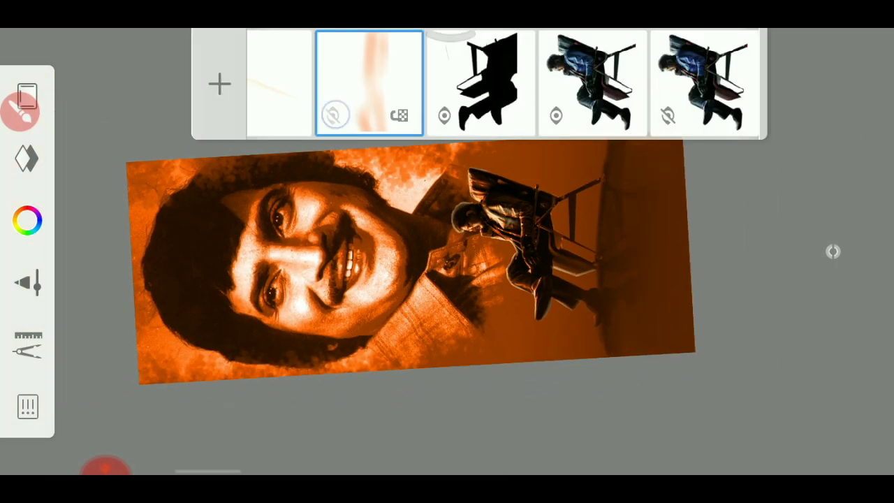
{"action": "left_click", "coordinate": [832, 251]}
{"action": "left_click_drag", "start_coordinate": [627, 100], "coordinate": [563, 140]}
{"action": "left_click", "coordinate": [833, 252]}
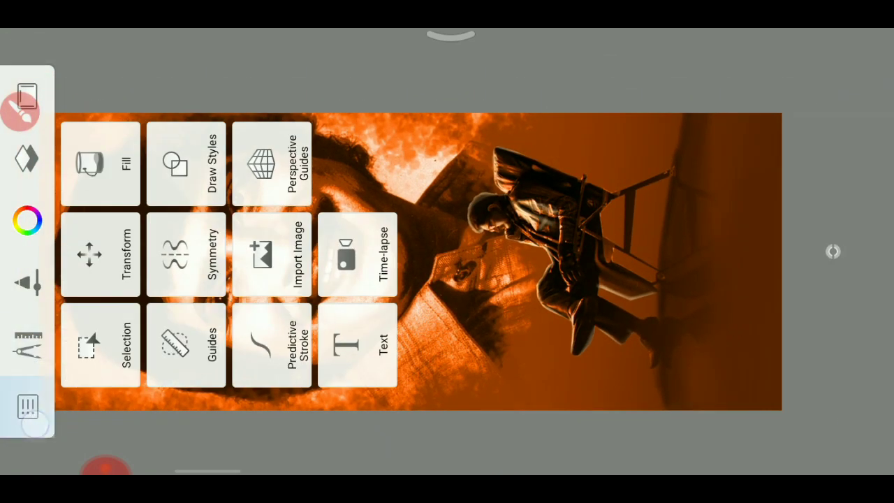
Step: Save the banner sketch to the device through Share
{"action": "left_click", "coordinate": [30, 409]}
{"action": "left_click", "coordinate": [520, 307]}
{"action": "left_click", "coordinate": [462, 157]}
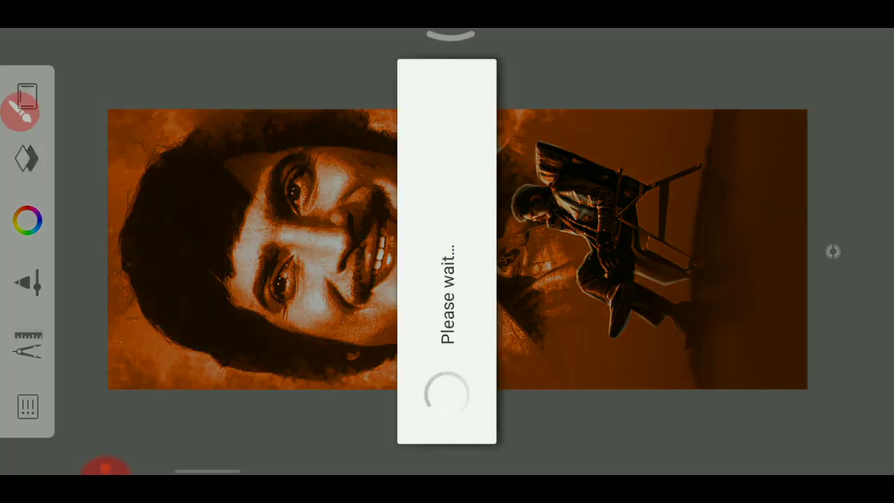
Step: Share the banner image to the Photo Editor app
{"action": "left_click_drag", "start_coordinate": [450, 34], "coordinate": [450, 68]}
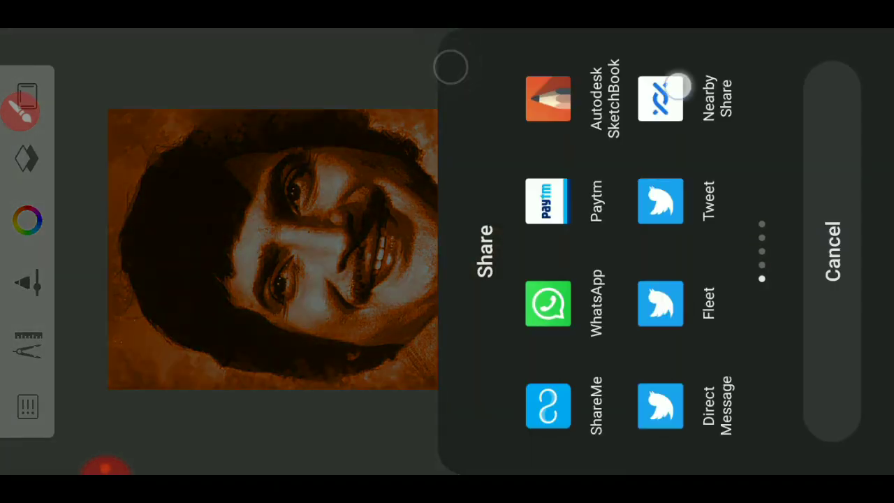
{"action": "left_click_drag", "start_coordinate": [677, 85], "coordinate": [674, 294]}
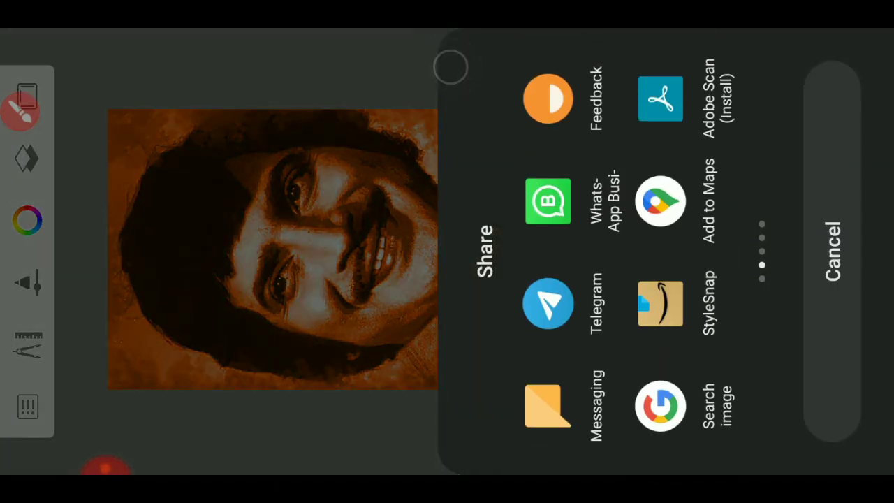
{"action": "left_click_drag", "start_coordinate": [708, 126], "coordinate": [708, 226]}
{"action": "left_click_drag", "start_coordinate": [706, 105], "coordinate": [706, 314]}
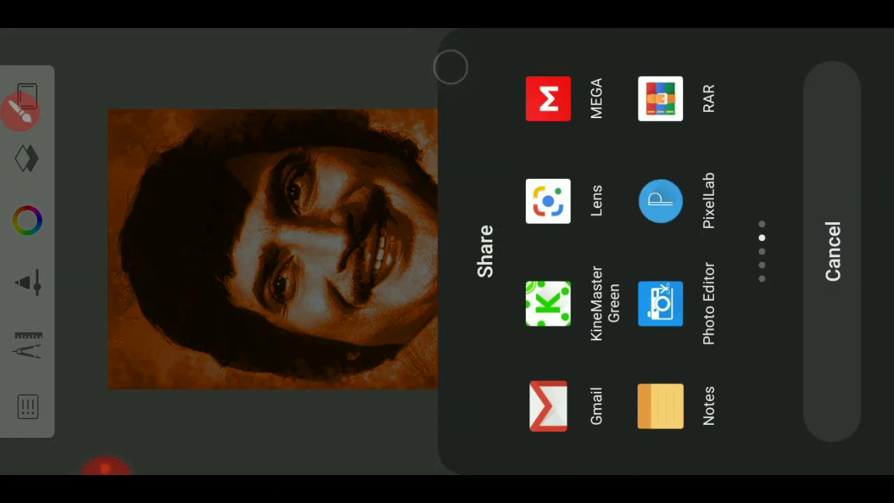
{"action": "left_click_drag", "start_coordinate": [717, 419], "coordinate": [718, 249]}
{"action": "left_click", "coordinate": [659, 374]}
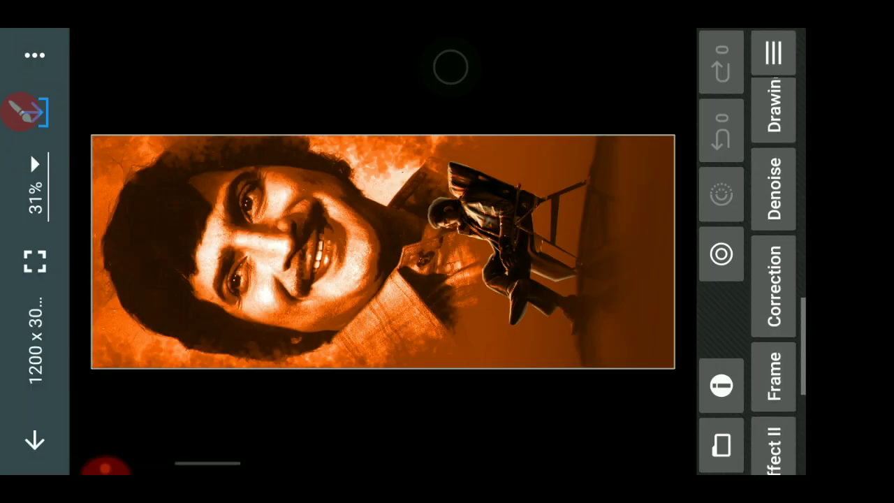
Step: Add a new text reading 'Happy birthday'
{"action": "left_click_drag", "start_coordinate": [776, 136], "coordinate": [776, 304]}
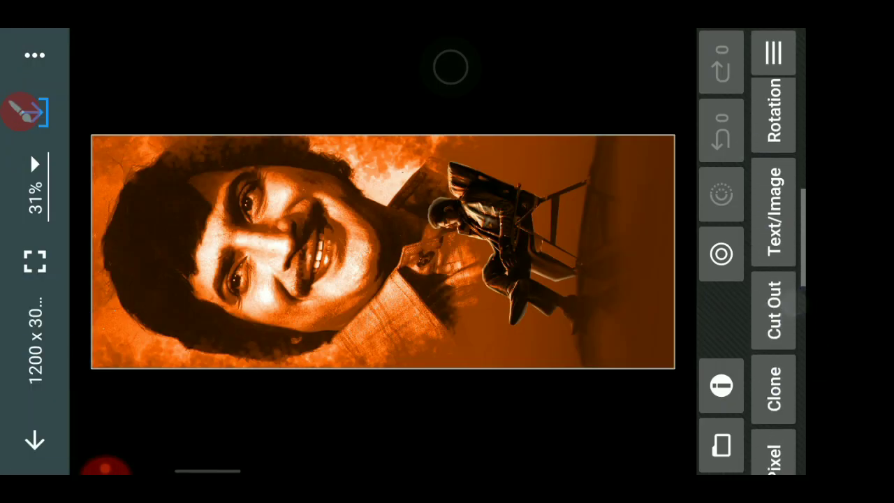
{"action": "left_click", "coordinate": [774, 210]}
{"action": "left_click", "coordinate": [781, 428]}
{"action": "left_click", "coordinate": [731, 425]}
{"action": "type", "text": "H"}
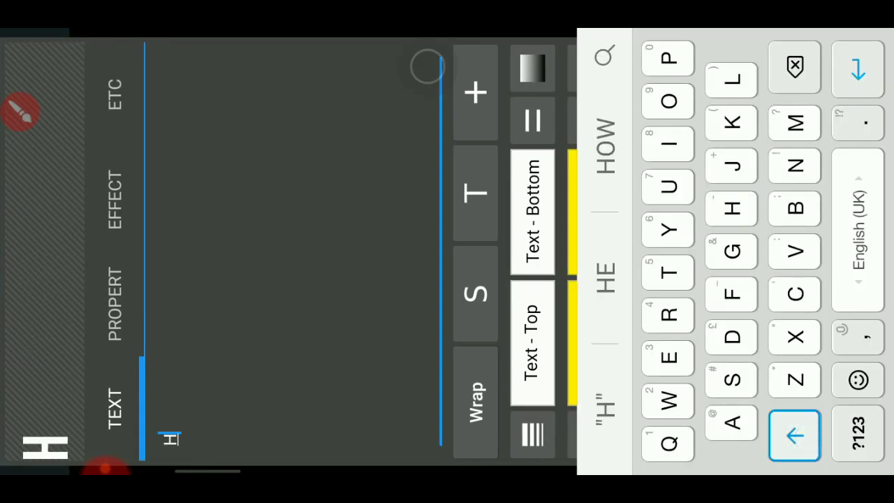
{"action": "type", "text": "appy birthday"}
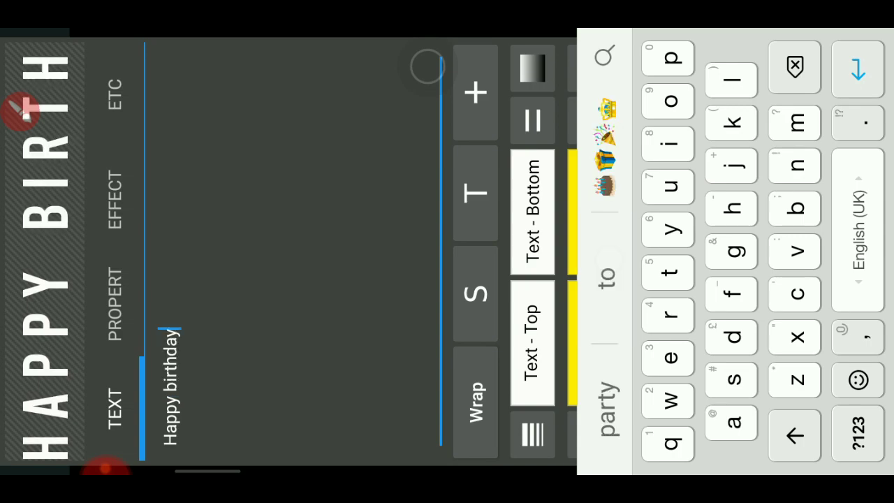
{"action": "left_click", "coordinate": [115, 294]}
Step: Try fonts such as Beyond Wonderland, settling on Bettilafea Cute for the caption
{"action": "left_click", "coordinate": [607, 251]}
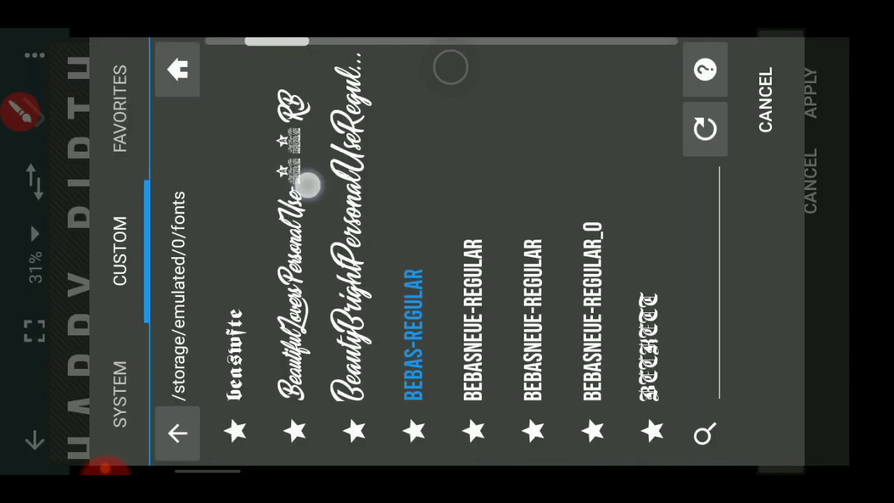
{"action": "left_click", "coordinate": [310, 185]}
{"action": "left_click", "coordinate": [618, 179]}
{"action": "scroll", "coordinate": [357, 213], "scroll_direction": "down", "scroll_amount": 5}
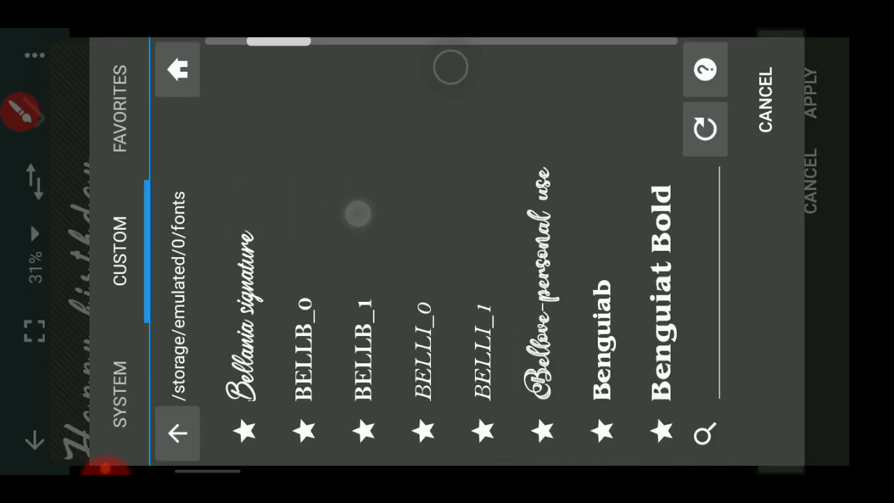
{"action": "scroll", "coordinate": [358, 213], "scroll_direction": "down", "scroll_amount": 5}
{"action": "scroll", "coordinate": [437, 209], "scroll_direction": "down", "scroll_amount": 3}
{"action": "scroll", "coordinate": [342, 207], "scroll_direction": "down", "scroll_amount": 5}
{"action": "scroll", "coordinate": [430, 225], "scroll_direction": "down", "scroll_amount": 2}
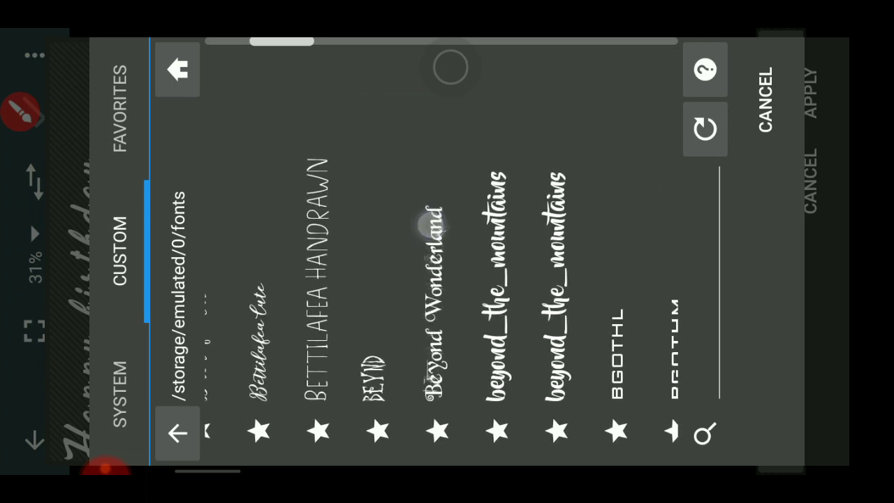
{"action": "left_click", "coordinate": [429, 225]}
{"action": "left_click", "coordinate": [609, 176]}
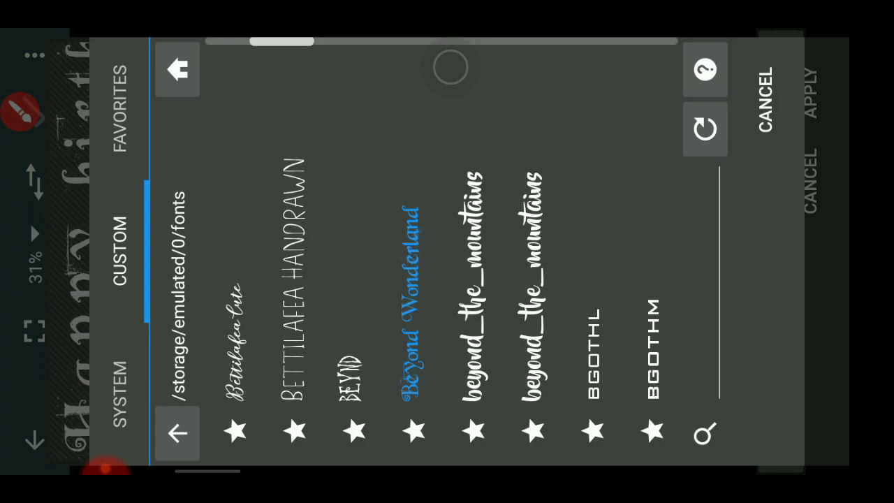
{"action": "scroll", "coordinate": [481, 240], "scroll_direction": "down", "scroll_amount": 1}
{"action": "scroll", "coordinate": [550, 236], "scroll_direction": "up", "scroll_amount": 3}
{"action": "left_click", "coordinate": [325, 293]}
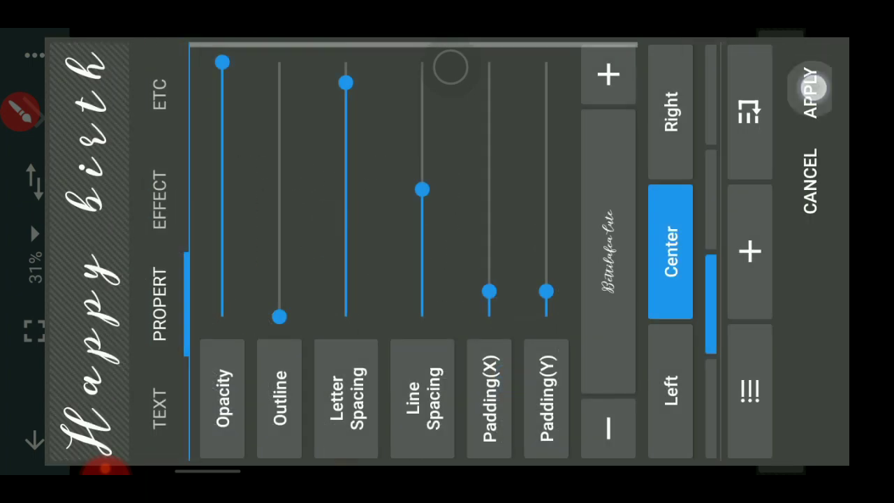
Step: Place the caption, tighten its letter spacing and move it beside the figure
{"action": "left_click", "coordinate": [810, 88]}
{"action": "left_click", "coordinate": [787, 144]}
{"action": "left_click", "coordinate": [495, 106]}
{"action": "left_click_drag", "start_coordinate": [774, 74], "coordinate": [797, 187]}
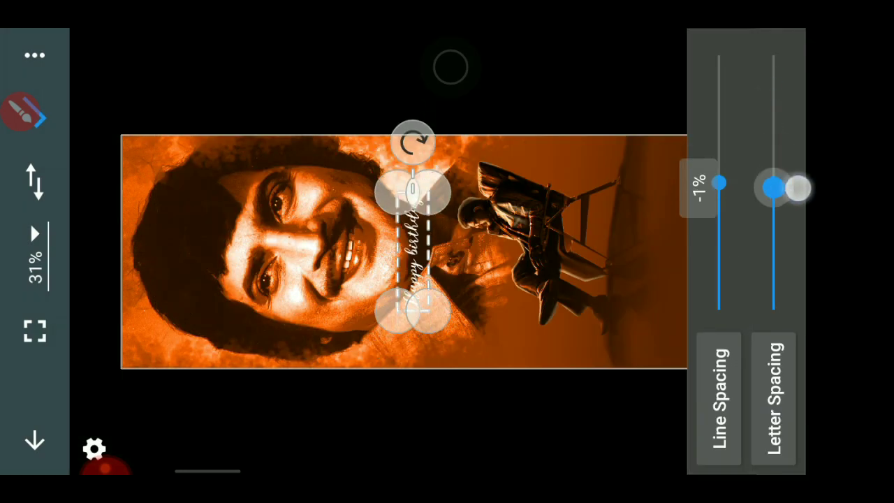
{"action": "left_click", "coordinate": [413, 244]}
{"action": "left_click_drag", "start_coordinate": [413, 245], "coordinate": [619, 245]}
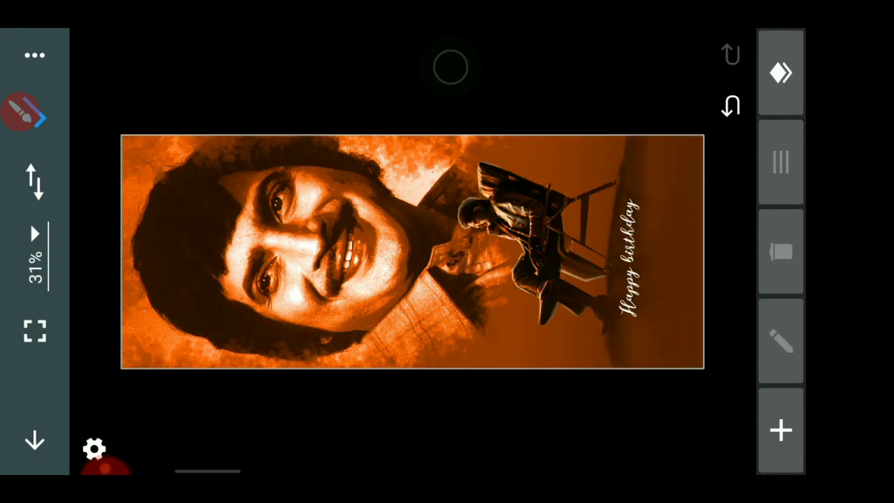
{"action": "mouse_move", "coordinate": [598, 217]}
{"action": "left_mouse_down"}
{"action": "mouse_move", "coordinate": [168, 216]}
{"action": "mouse_move", "coordinate": [152, 222]}
{"action": "mouse_move", "coordinate": [158, 229]}
{"action": "left_mouse_up"}
Step: Move Happy birthday to the left edge and add a new SUPERSTAR text
{"action": "left_click", "coordinate": [152, 223]}
{"action": "left_click", "coordinate": [781, 429]}
{"action": "type", "text": "S"}
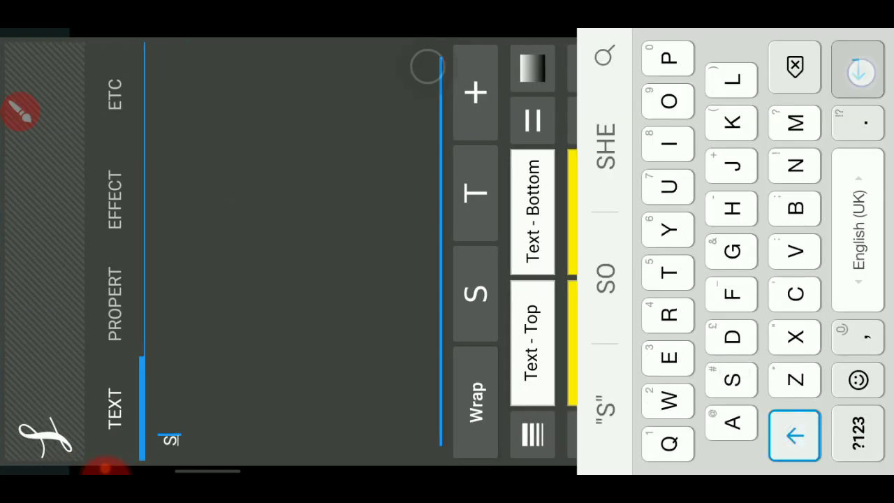
{"action": "left_click", "coordinate": [668, 187]}
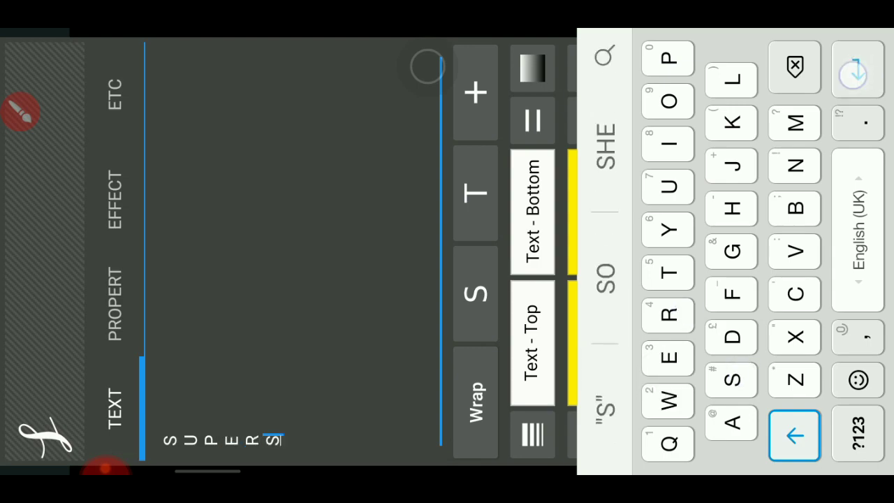
{"action": "type", "text": "TAR"}
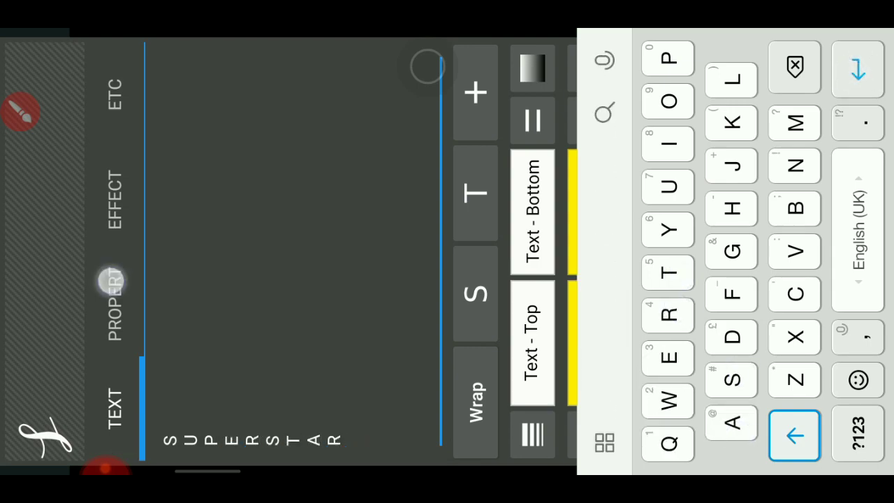
{"action": "left_click", "coordinate": [111, 281]}
Step: Try the Blackriver-Bold and Bold fonts on SUPERSTAR
{"action": "left_click", "coordinate": [608, 259]}
{"action": "scroll", "coordinate": [447, 252], "scroll_direction": "down", "scroll_amount": 5}
{"action": "scroll", "coordinate": [648, 182], "scroll_direction": "down", "scroll_amount": 5}
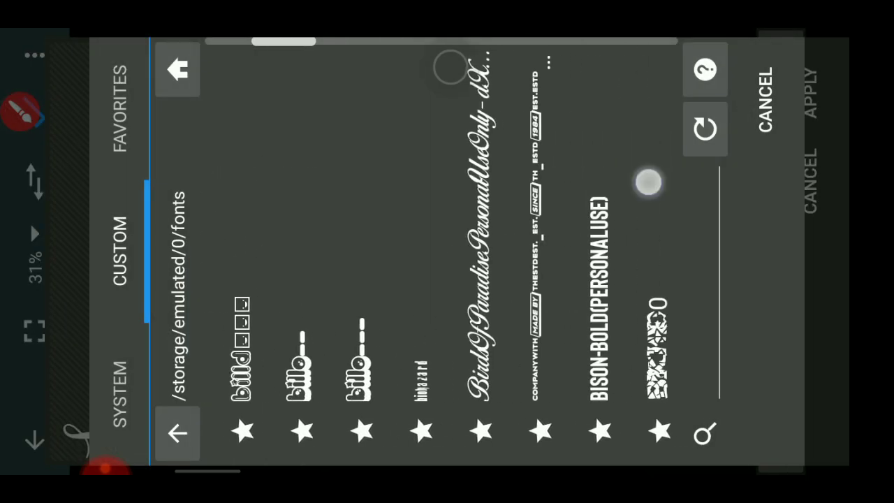
{"action": "scroll", "coordinate": [649, 182], "scroll_direction": "down", "scroll_amount": 10}
{"action": "scroll", "coordinate": [447, 279], "scroll_direction": "up", "scroll_amount": 3}
{"action": "scroll", "coordinate": [447, 280], "scroll_direction": "down", "scroll_amount": 1}
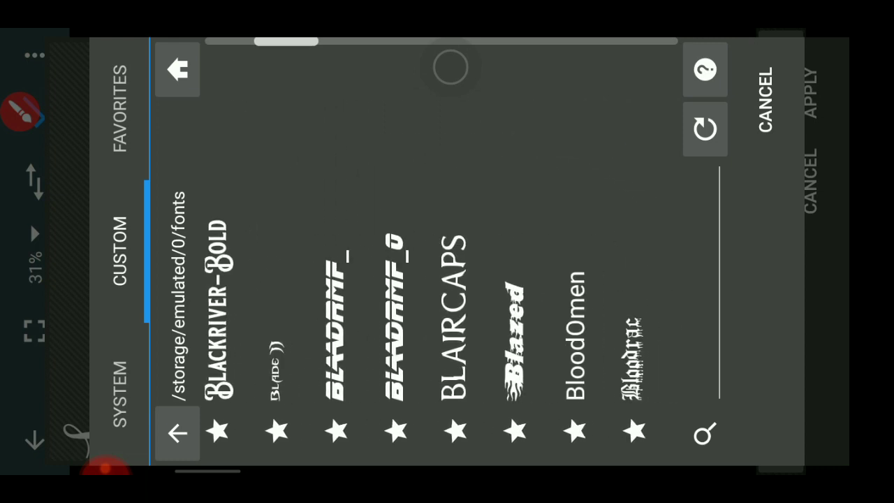
{"action": "left_click", "coordinate": [217, 307]}
{"action": "left_click", "coordinate": [609, 239]}
{"action": "scroll", "coordinate": [419, 279], "scroll_direction": "down", "scroll_amount": 5}
{"action": "scroll", "coordinate": [419, 279], "scroll_direction": "down", "scroll_amount": 4}
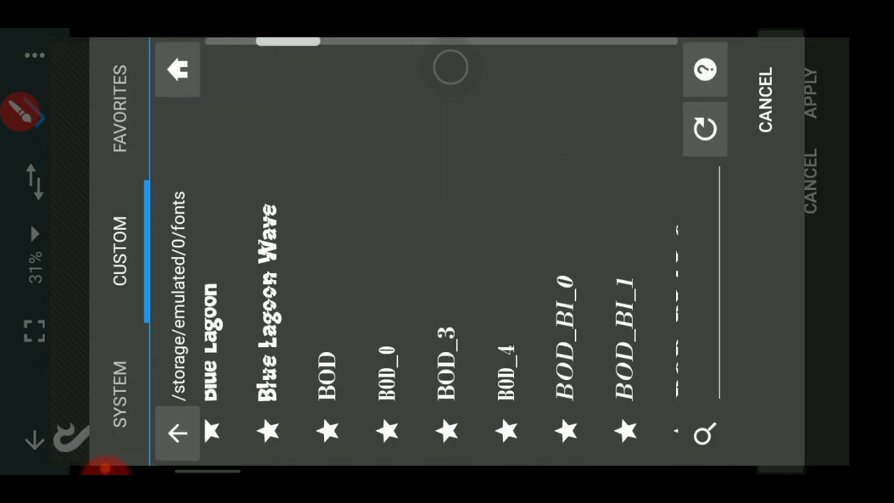
{"action": "scroll", "coordinate": [419, 279], "scroll_direction": "down", "scroll_amount": 5}
{"action": "scroll", "coordinate": [419, 280], "scroll_direction": "down", "scroll_amount": 5}
{"action": "left_click", "coordinate": [475, 335]}
Step: Apply the BONJOVI font to SUPERSTAR and return to the canvas
{"action": "left_click", "coordinate": [623, 259]}
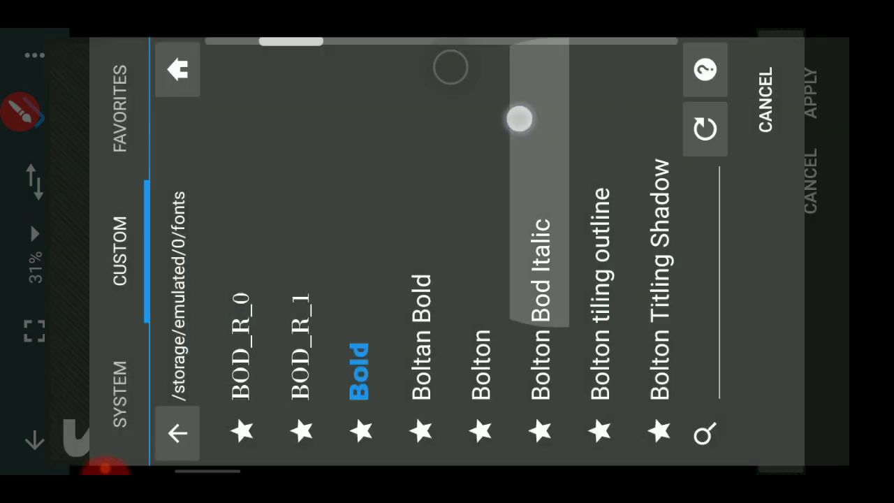
{"action": "scroll", "coordinate": [519, 119], "scroll_direction": "down", "scroll_amount": 5}
{"action": "left_click", "coordinate": [219, 293]}
{"action": "left_click", "coordinate": [811, 95]}
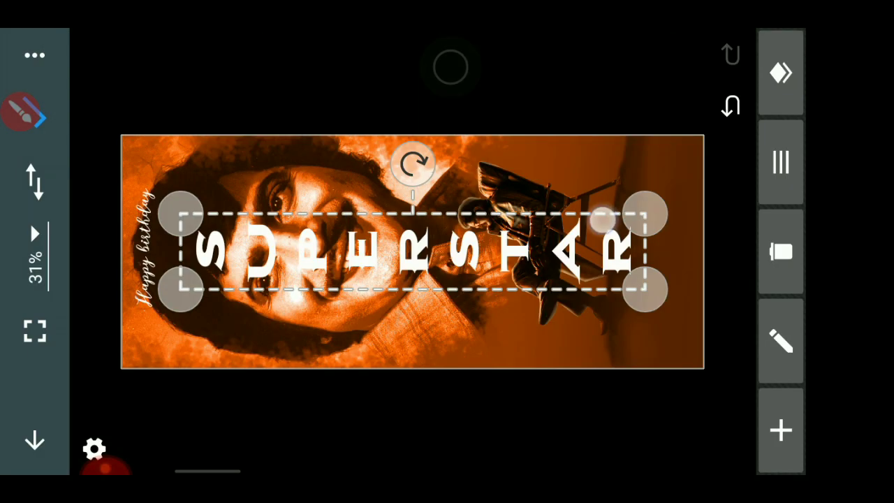
Step: Shrink SUPERSTAR and give it a yellowish blend mode into the photo
{"action": "mouse_move", "coordinate": [602, 221]}
{"action": "left_mouse_down"}
{"action": "mouse_move", "coordinate": [427, 293]}
{"action": "mouse_move", "coordinate": [427, 322]}
{"action": "left_mouse_up"}
{"action": "left_click", "coordinate": [781, 162]}
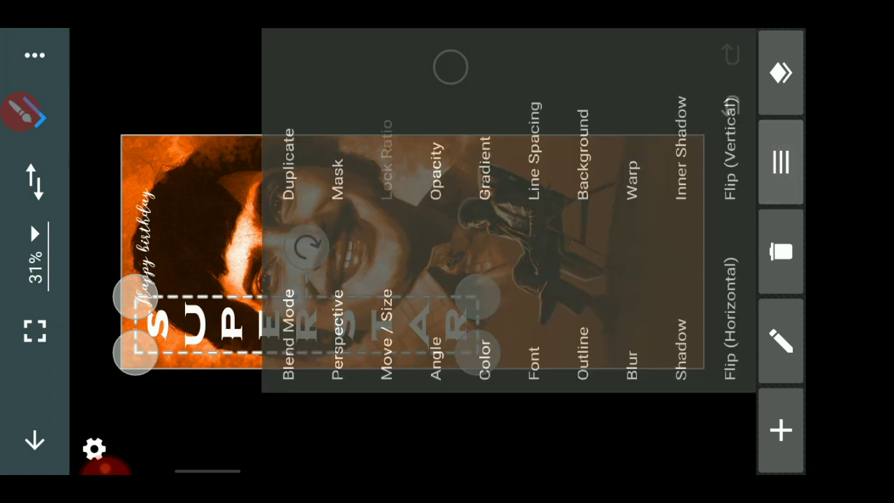
{"action": "left_click", "coordinate": [289, 310]}
{"action": "left_click", "coordinate": [509, 383]}
{"action": "mouse_move", "coordinate": [478, 296]}
{"action": "left_mouse_down"}
{"action": "mouse_move", "coordinate": [742, 253]}
{"action": "mouse_move", "coordinate": [595, 276]}
{"action": "left_mouse_up"}
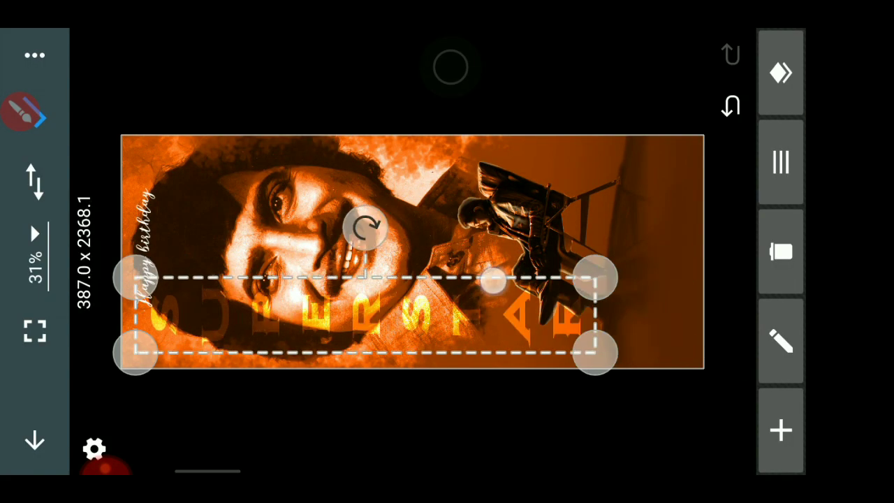
{"action": "scroll", "coordinate": [413, 251], "scroll_direction": "up", "scroll_amount": 1}
{"action": "scroll", "coordinate": [446, 210], "scroll_direction": "down", "scroll_amount": 1}
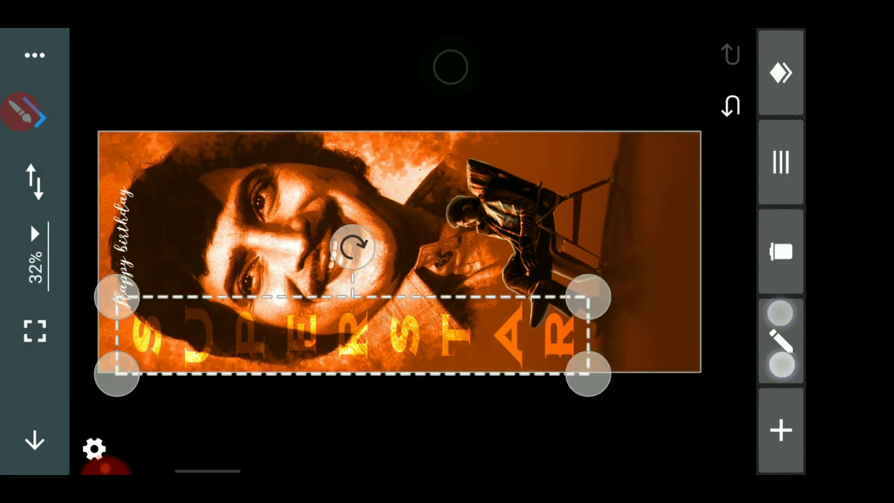
Step: Cut the title text down to SUPER and move it lower on the portrait
{"action": "left_click", "coordinate": [781, 341]}
{"action": "left_click", "coordinate": [167, 372]}
{"action": "left_click", "coordinate": [795, 68]}
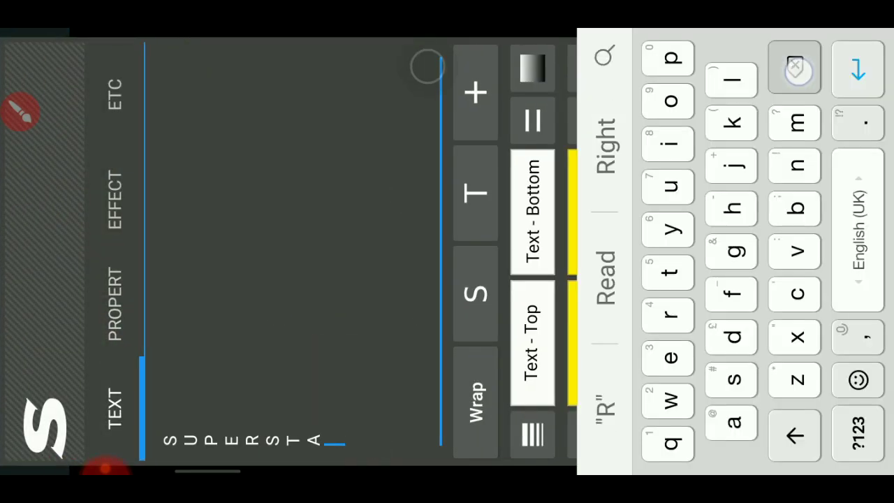
{"action": "left_click", "coordinate": [857, 67]}
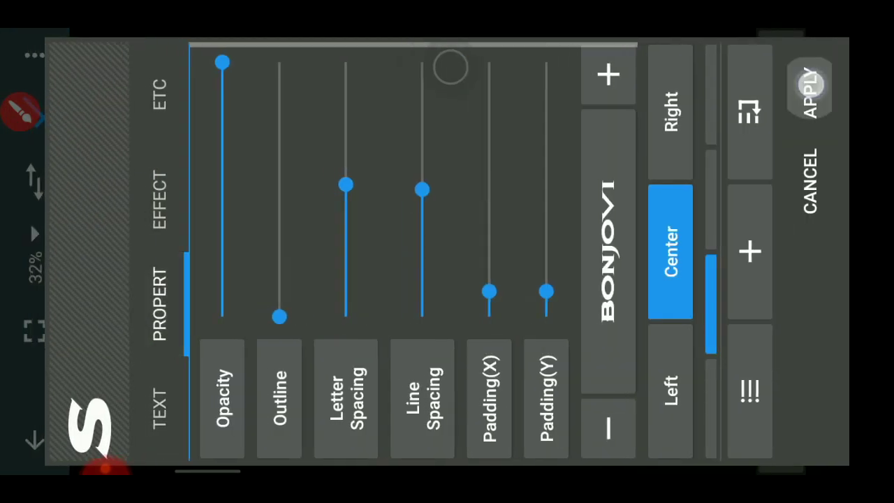
{"action": "left_click", "coordinate": [808, 90]}
{"action": "mouse_move", "coordinate": [417, 308]}
{"action": "left_mouse_down"}
{"action": "mouse_move", "coordinate": [437, 313]}
{"action": "mouse_move", "coordinate": [480, 259]}
{"action": "left_mouse_up"}
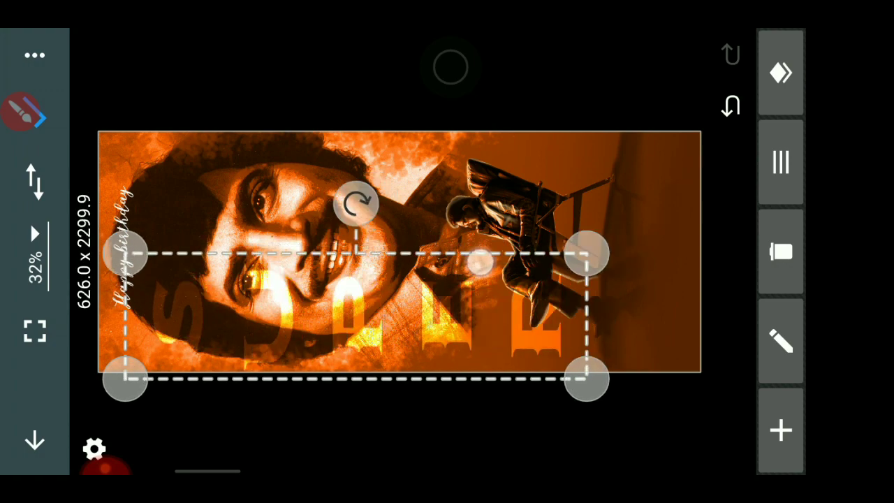
Step: Duplicate the SUPER text and open the copy for editing
{"action": "left_click", "coordinate": [781, 162]}
{"action": "left_click", "coordinate": [198, 161]}
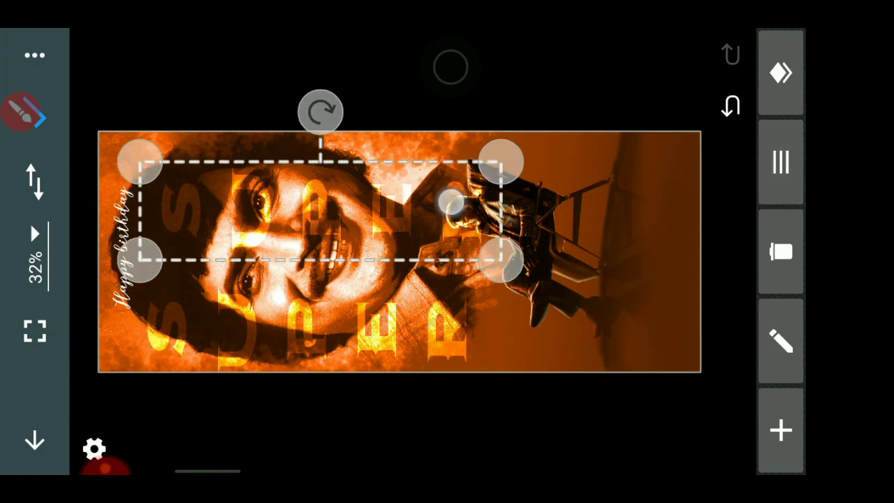
{"action": "left_click", "coordinate": [781, 341]}
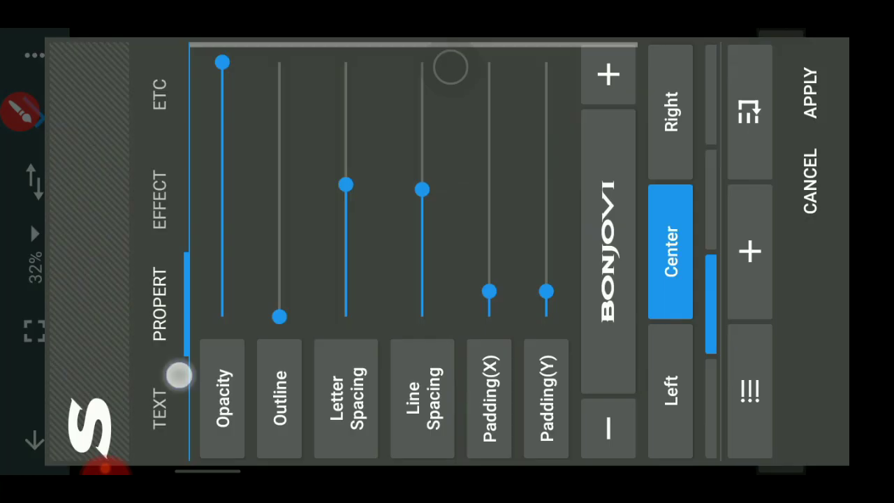
Step: Retype the copy as STAR and shrink its text box
{"action": "key", "text": "BackSpace"}
{"action": "key", "text": "BackSpace"}
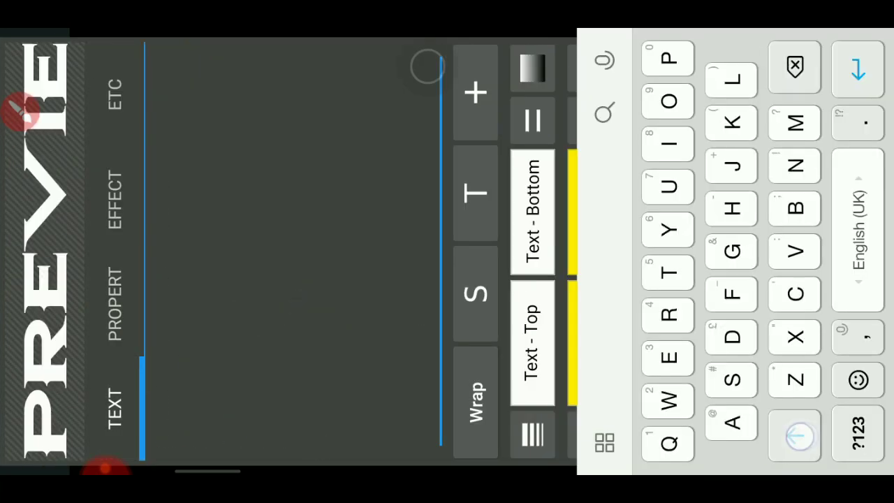
{"action": "type", "text": "S"}
{"action": "left_click", "coordinate": [112, 279]}
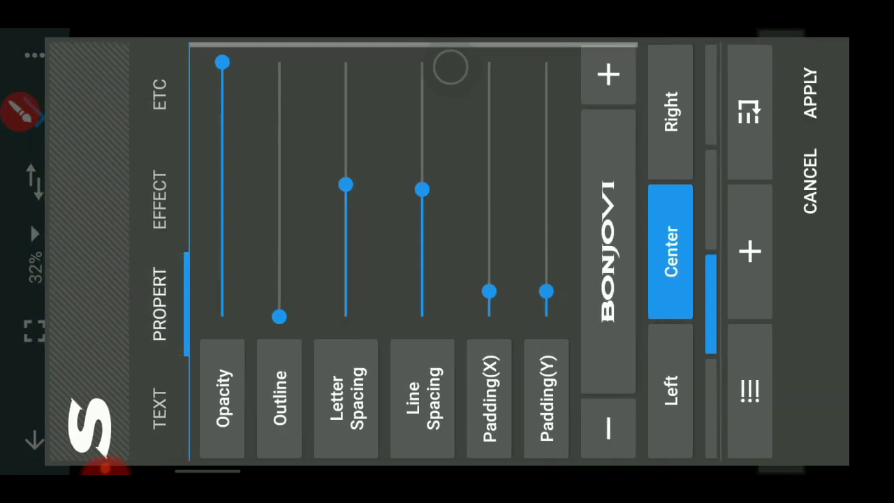
{"action": "left_click", "coordinate": [808, 91]}
{"action": "mouse_move", "coordinate": [457, 122]}
{"action": "left_mouse_down"}
{"action": "mouse_move", "coordinate": [354, 162]}
{"action": "mouse_move", "coordinate": [328, 153]}
{"action": "left_mouse_up"}
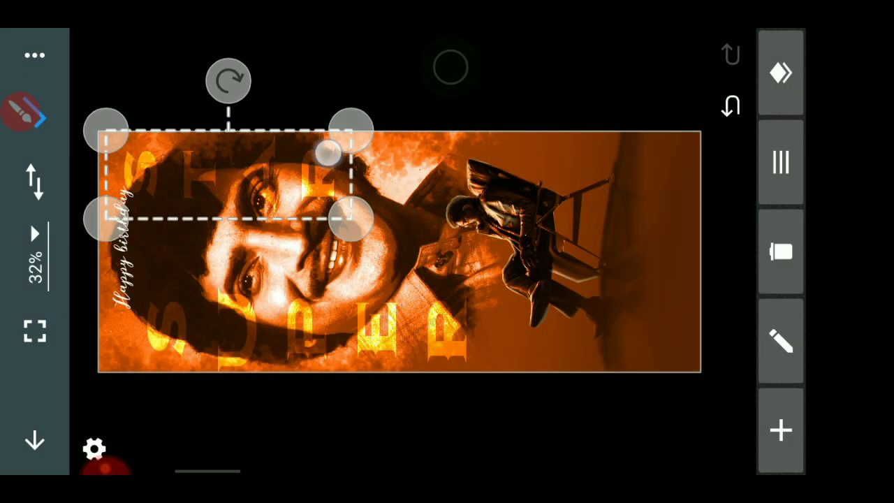
Step: Shrink SUPER and move STAR right along the top of the portrait
{"action": "left_click", "coordinate": [293, 328]}
{"action": "left_click_drag", "start_coordinate": [475, 280], "coordinate": [380, 293]}
{"action": "left_click", "coordinate": [589, 135]}
{"action": "left_click", "coordinate": [318, 167]}
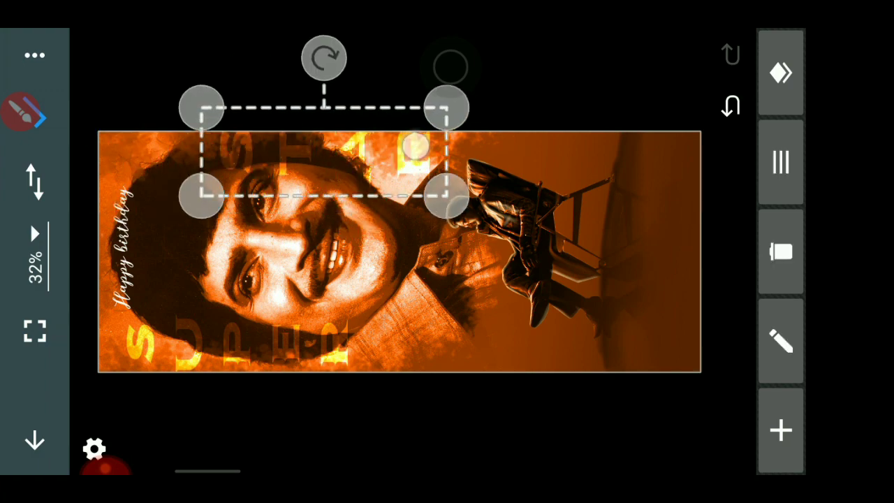
{"action": "mouse_move", "coordinate": [414, 146]}
{"action": "left_mouse_down"}
{"action": "mouse_move", "coordinate": [618, 146]}
{"action": "mouse_move", "coordinate": [451, 66]}
{"action": "left_mouse_up"}
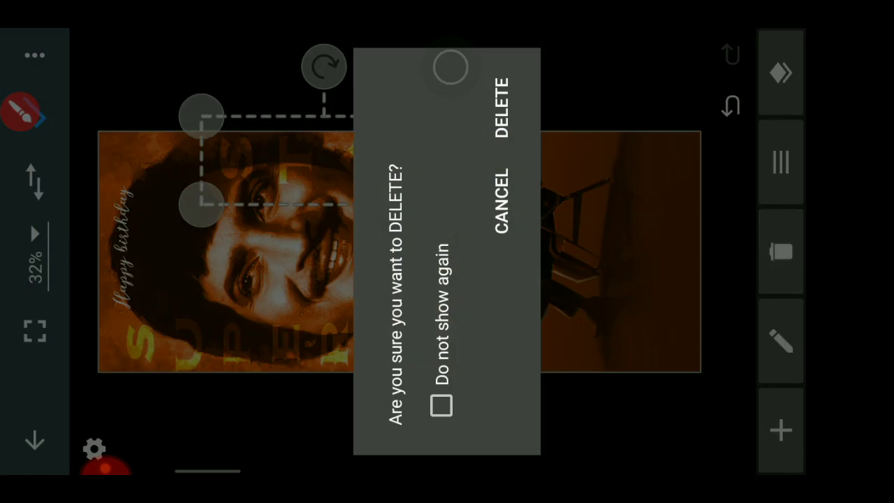
Step: Delete the STAR and SUPER texts, leaving only Happy birthday
{"action": "left_click", "coordinate": [502, 108]}
{"action": "left_click", "coordinate": [229, 367]}
{"action": "left_click_drag", "start_coordinate": [229, 367], "coordinate": [509, 114]}
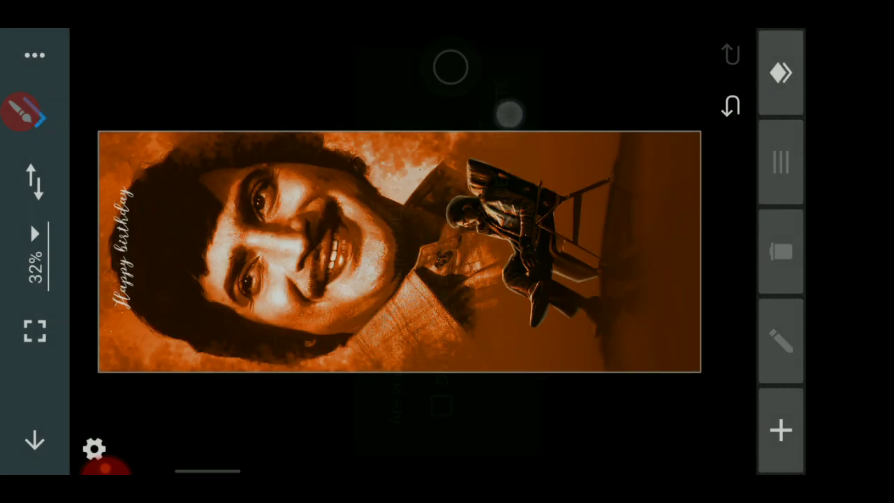
Step: Add a GATTAMANENI title text in the Royal Signage font
{"action": "scroll", "coordinate": [433, 212], "scroll_direction": "down", "scroll_amount": 2}
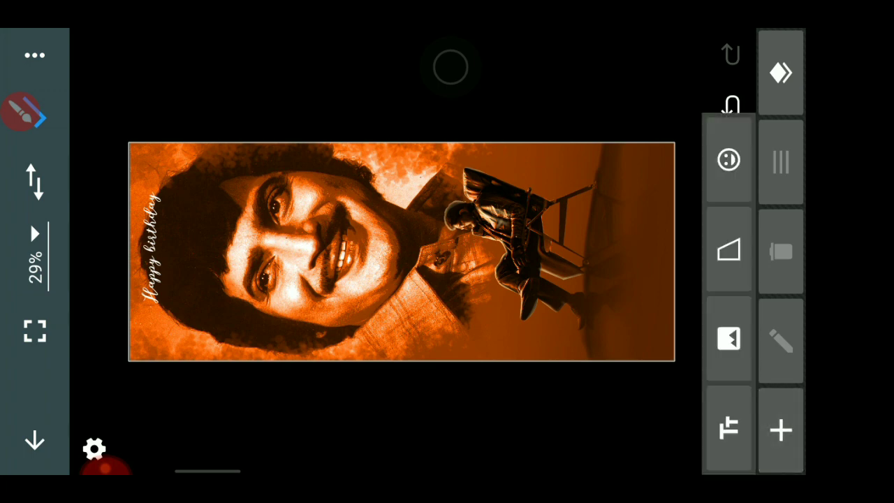
{"action": "left_click", "coordinate": [781, 429]}
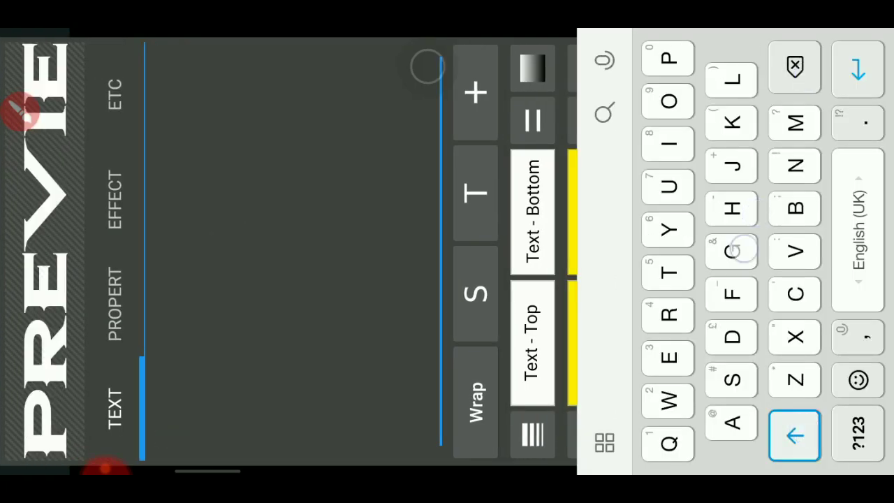
{"action": "type", "text": "Gattamaneni"}
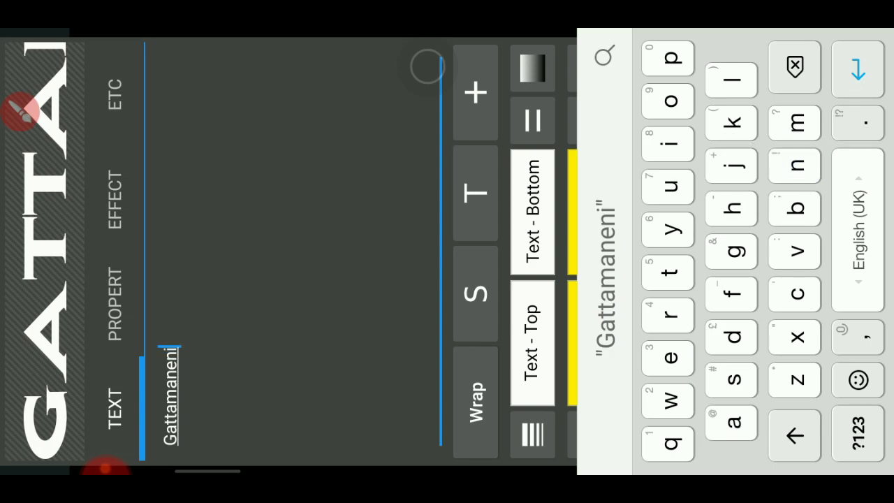
{"action": "left_click", "coordinate": [115, 304]}
{"action": "left_click", "coordinate": [603, 279]}
{"action": "left_click", "coordinate": [692, 253]}
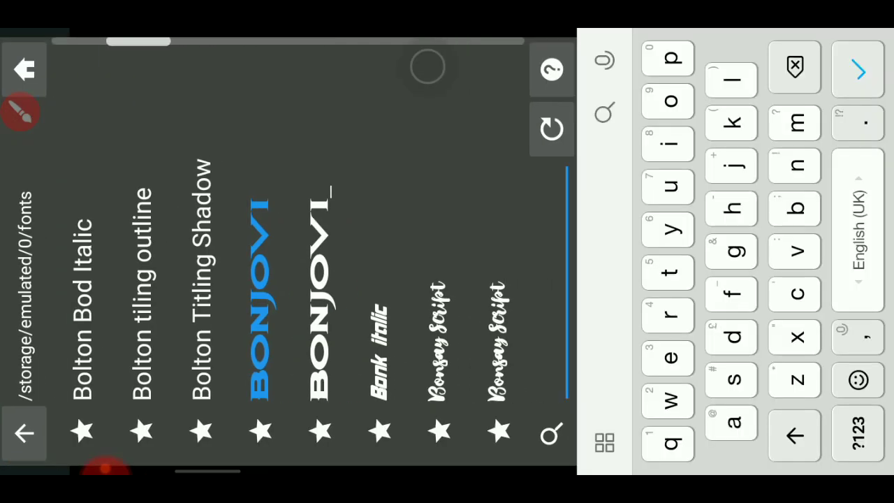
{"action": "type", "text": "roy"}
{"action": "left_click", "coordinate": [438, 252]}
{"action": "left_click", "coordinate": [810, 96]}
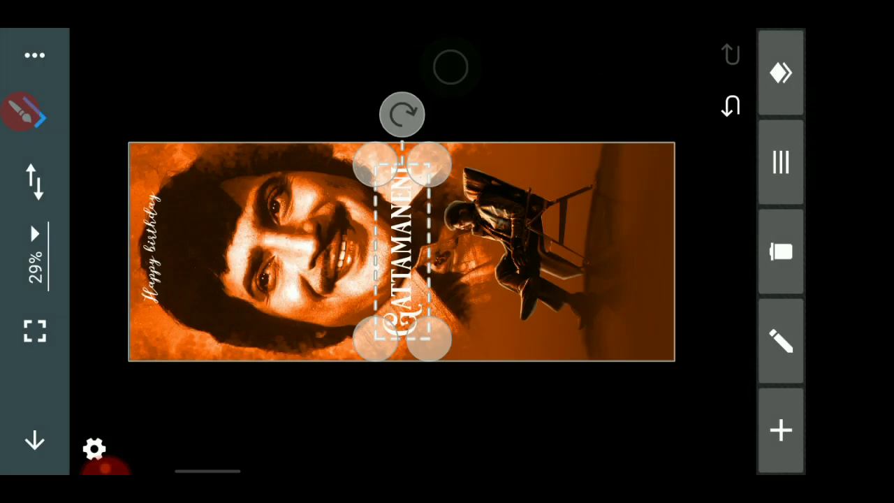
Step: Move the title right beside the figure and change its lowercase m to M
{"action": "left_click_drag", "start_coordinate": [593, 203], "coordinate": [623, 204]}
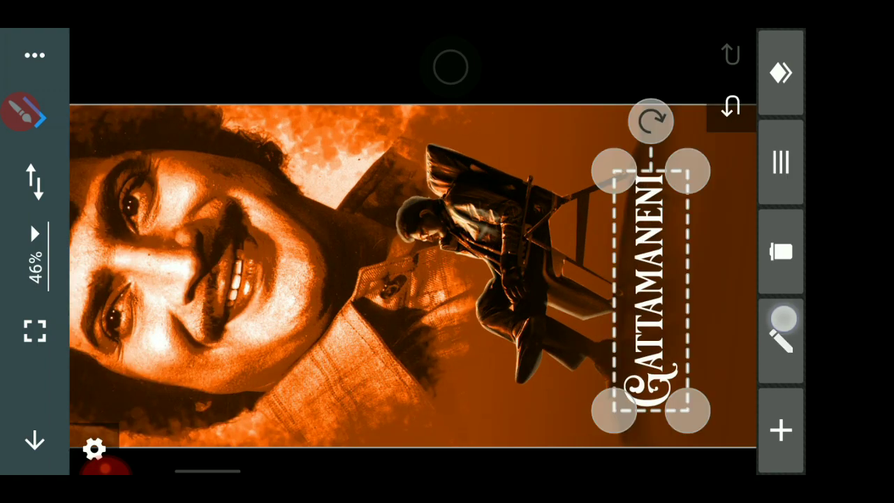
{"action": "left_click", "coordinate": [781, 341]}
{"action": "left_click", "coordinate": [115, 409]}
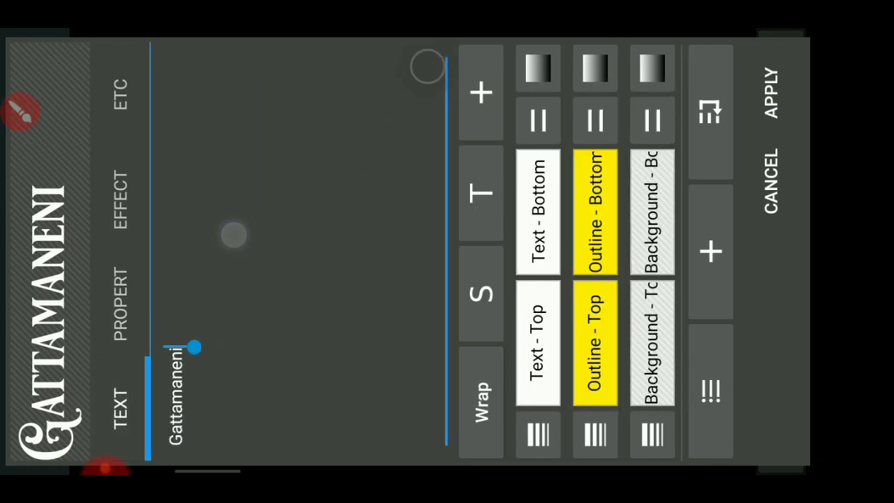
{"action": "left_click", "coordinate": [233, 233]}
{"action": "key", "text": "BackSpace"}
{"action": "type", "text": "zl"}
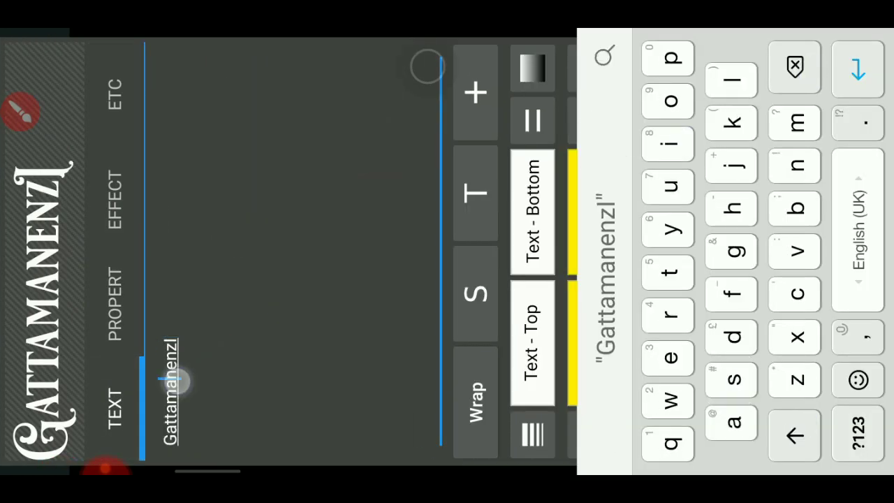
{"action": "key", "text": "BackSpace"}
{"action": "key", "text": "BackSpace"}
{"action": "type", "text": "M"}
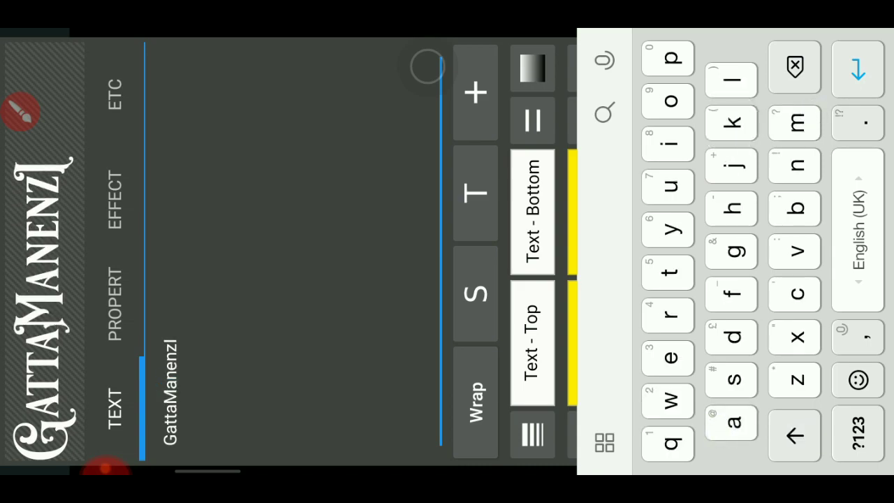
{"action": "key", "text": "Escape"}
{"action": "left_click_drag", "start_coordinate": [646, 204], "coordinate": [645, 189]}
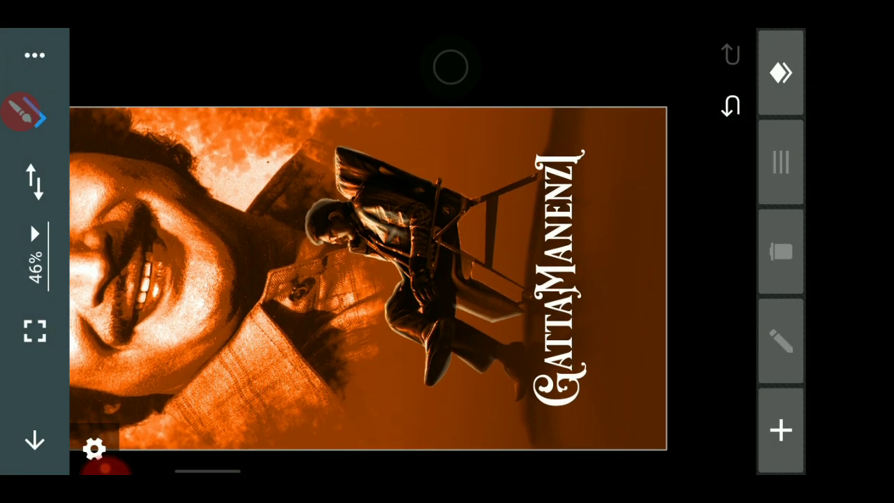
{"action": "left_click", "coordinate": [562, 280]}
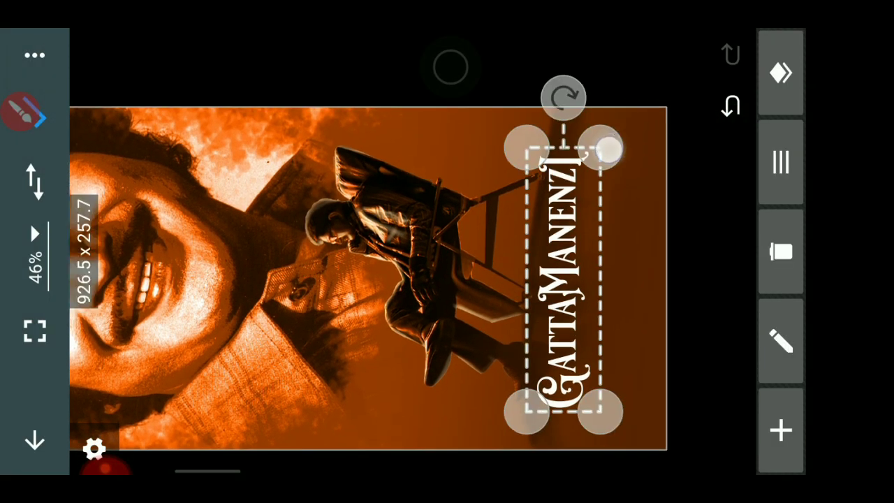
Step: Correct the vertical title's wording to 'GattaManeni'
{"action": "left_click", "coordinate": [781, 341]}
{"action": "left_click", "coordinate": [160, 402]}
{"action": "left_click", "coordinate": [230, 210]}
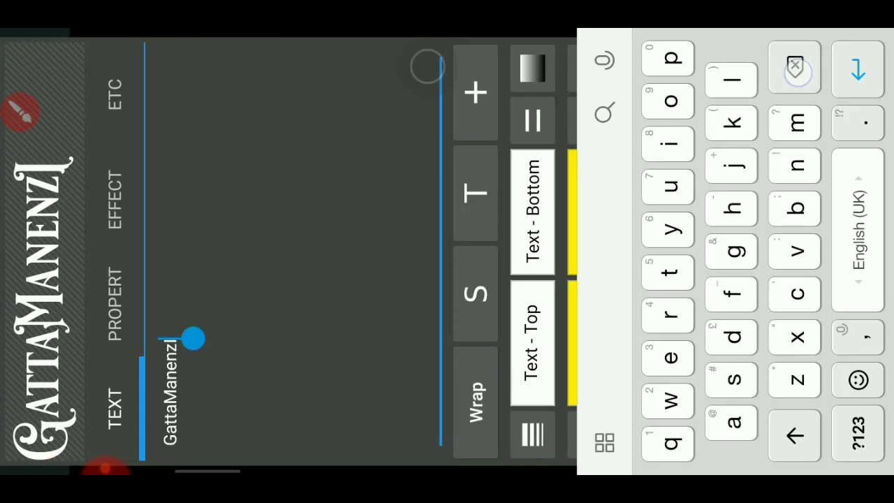
{"action": "left_click", "coordinate": [858, 70]}
{"action": "left_click", "coordinate": [783, 96]}
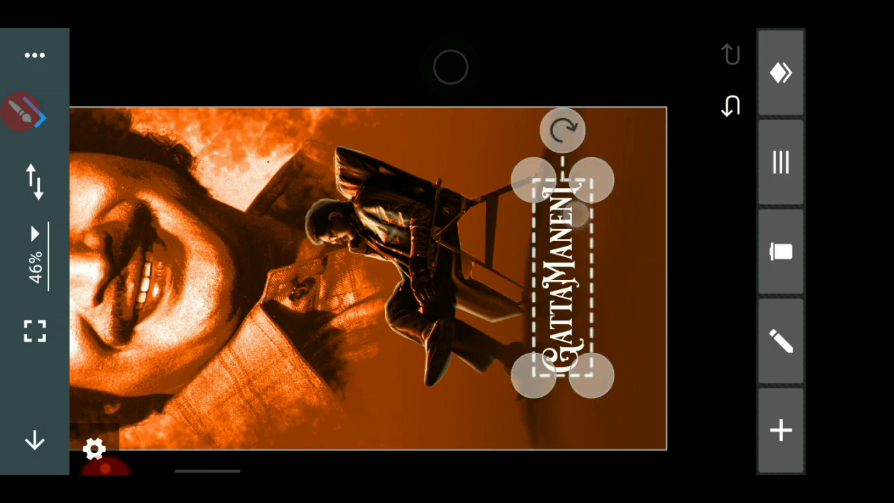
Step: Set the title's top and bottom text colours to yellow
{"action": "left_click", "coordinate": [781, 162]}
{"action": "left_click", "coordinate": [174, 299]}
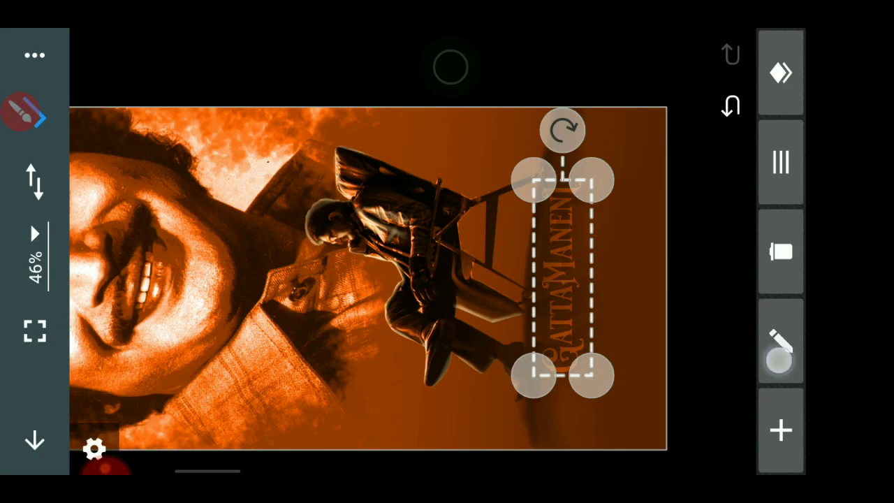
{"action": "left_click", "coordinate": [779, 361]}
{"action": "left_click", "coordinate": [162, 402]}
{"action": "left_click", "coordinate": [545, 314]}
{"action": "left_click", "coordinate": [129, 108]}
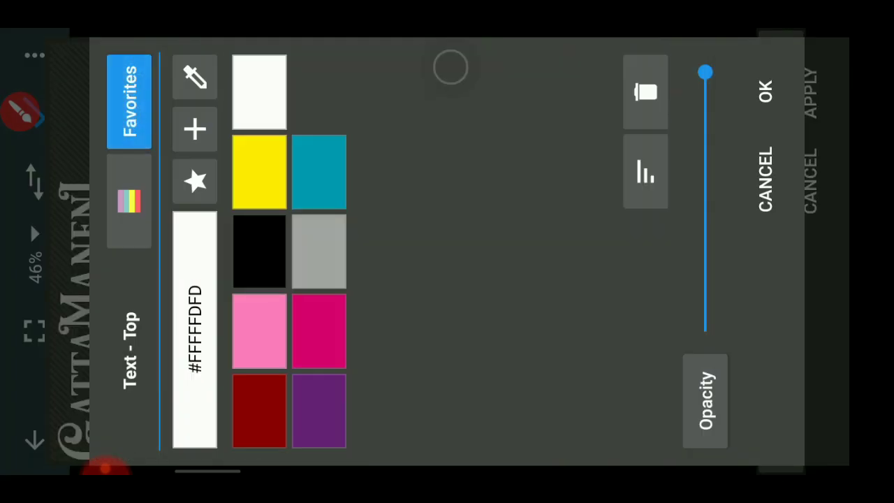
{"action": "left_click", "coordinate": [260, 171]}
{"action": "left_click", "coordinate": [766, 90]}
{"action": "left_click", "coordinate": [577, 210]}
{"action": "left_click", "coordinate": [259, 172]}
{"action": "left_click", "coordinate": [765, 91]}
{"action": "left_click", "coordinate": [810, 91]}
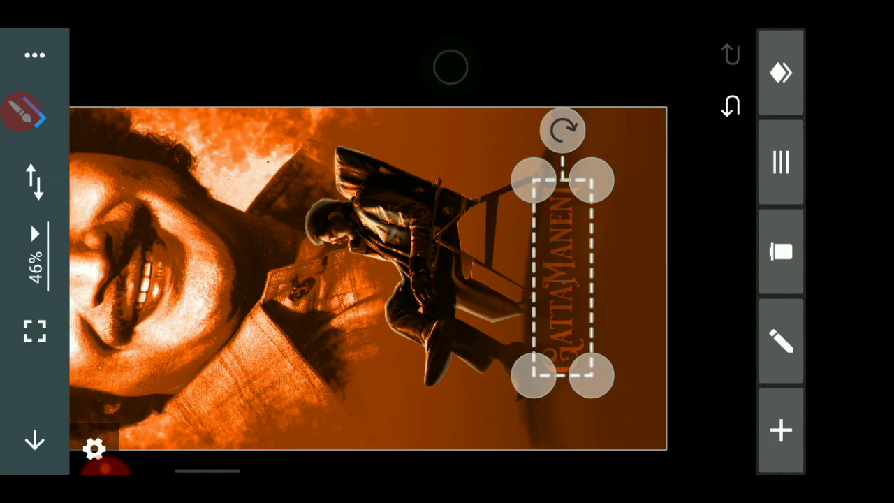
Step: Try a different blend mode on the title, then close blending unchanged
{"action": "left_click", "coordinate": [781, 162]}
{"action": "left_click", "coordinate": [194, 302]}
{"action": "left_click", "coordinate": [299, 269]}
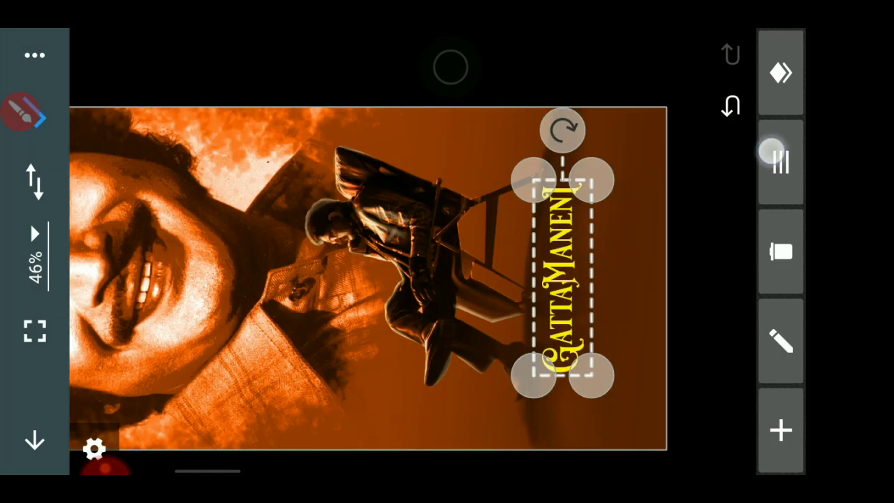
{"action": "left_click", "coordinate": [770, 150]}
{"action": "left_click", "coordinate": [194, 302]}
{"action": "left_click", "coordinate": [694, 165]}
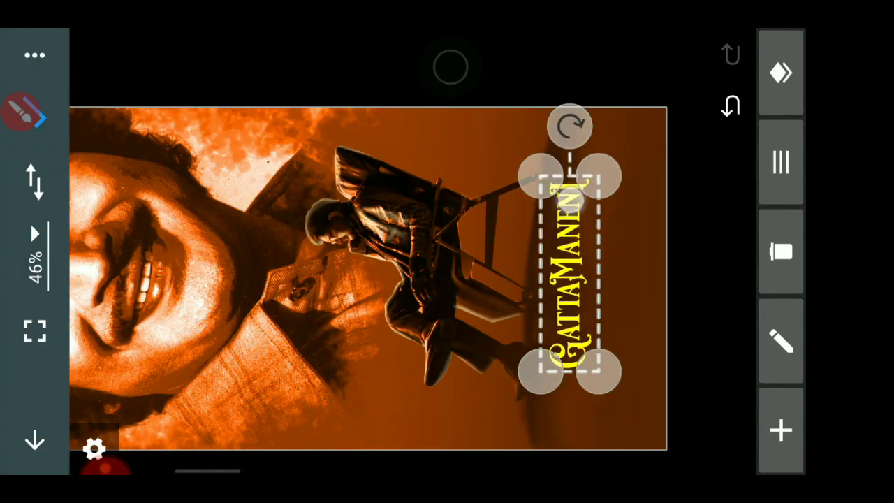
Step: Add a new large 'KrishnA' text below the GattaManeni title
{"action": "left_click", "coordinate": [781, 341]}
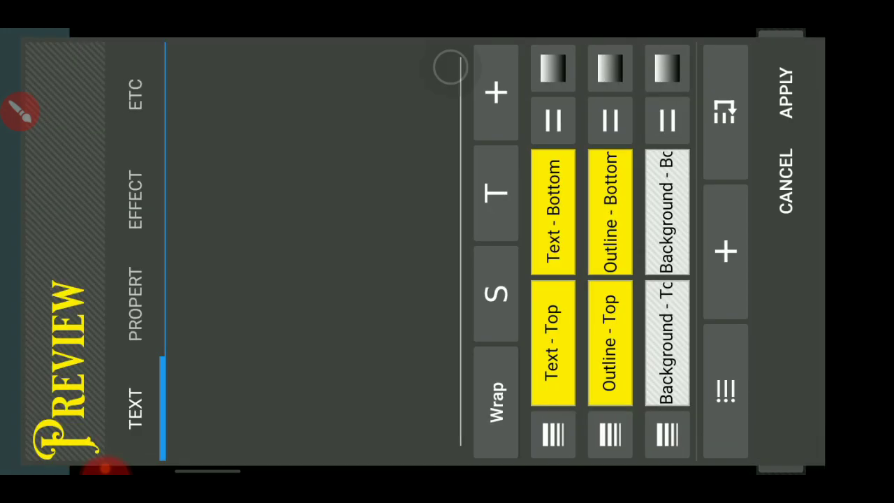
{"action": "type", "text": "SUP"}
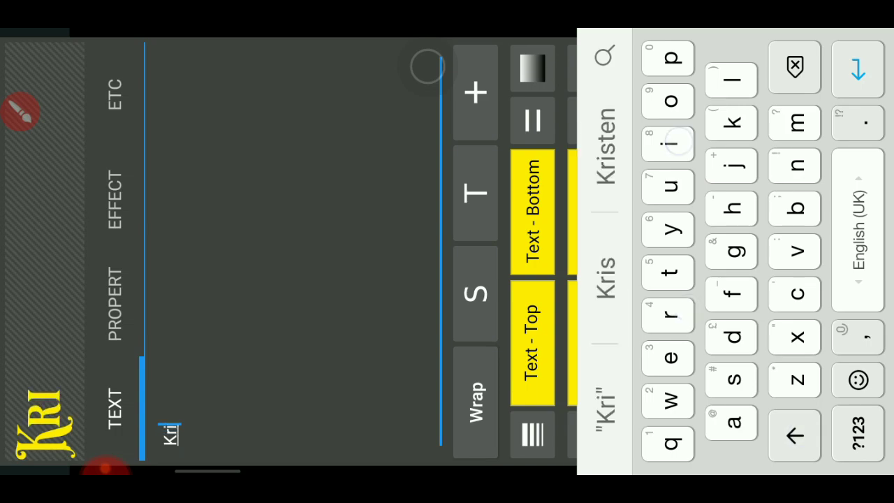
{"action": "type", "text": "A"}
{"action": "left_click", "coordinate": [116, 286]}
{"action": "left_click", "coordinate": [808, 100]}
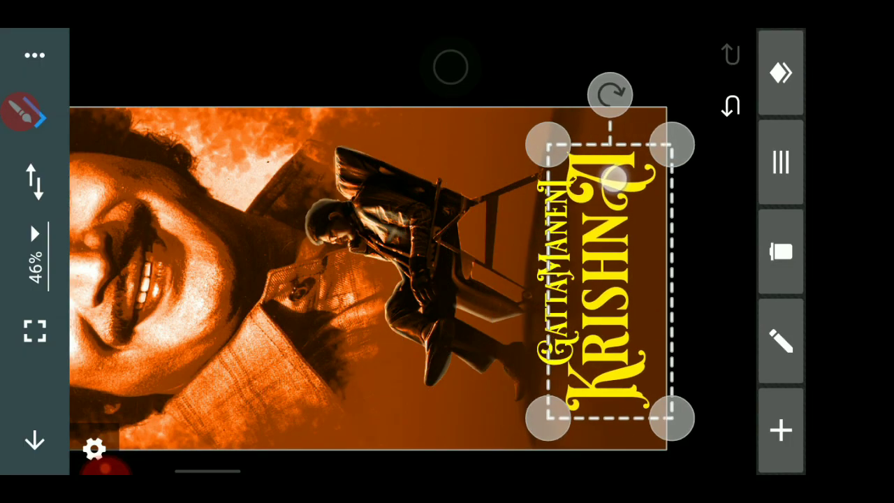
Step: Set the KRISHNA text's top and bottom colours to white
{"action": "left_click", "coordinate": [621, 157]}
{"action": "left_click", "coordinate": [781, 341]}
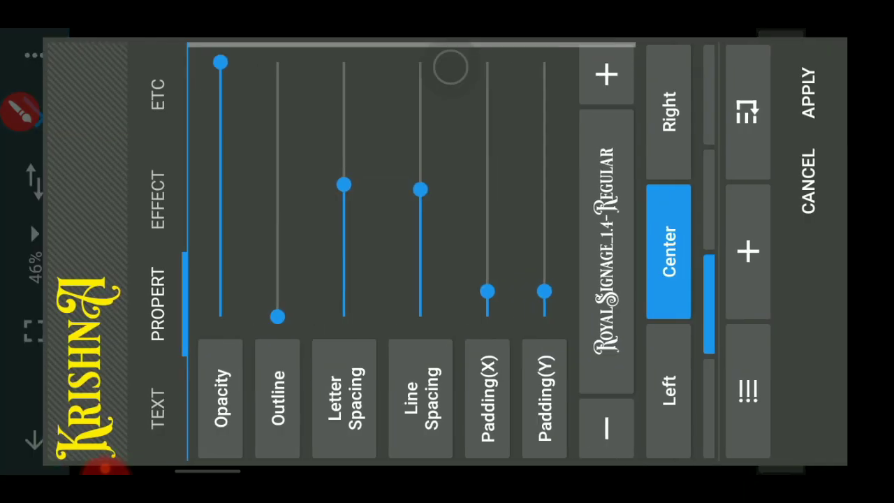
{"action": "left_click", "coordinate": [159, 405]}
{"action": "left_click", "coordinate": [577, 342]}
{"action": "left_click", "coordinate": [256, 79]}
{"action": "left_click", "coordinate": [764, 90]}
{"action": "left_click", "coordinate": [577, 210]}
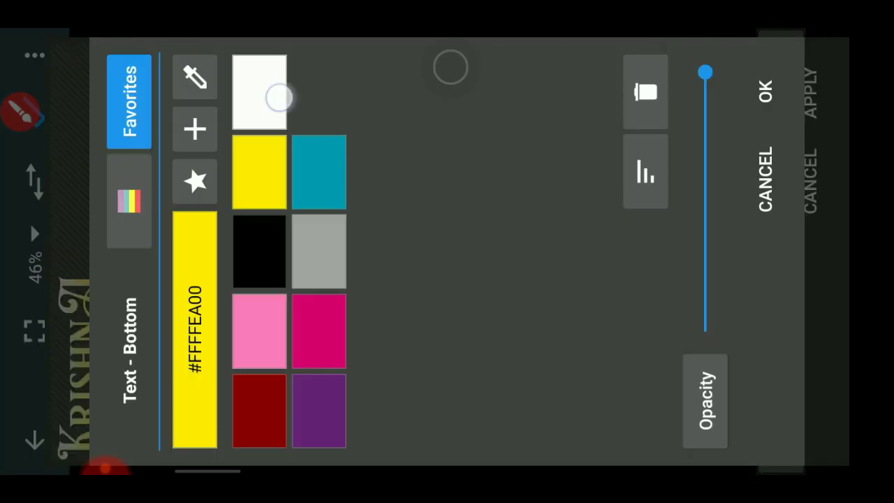
{"action": "left_click", "coordinate": [765, 90]}
{"action": "left_click", "coordinate": [811, 92]}
{"action": "left_click", "coordinate": [781, 72]}
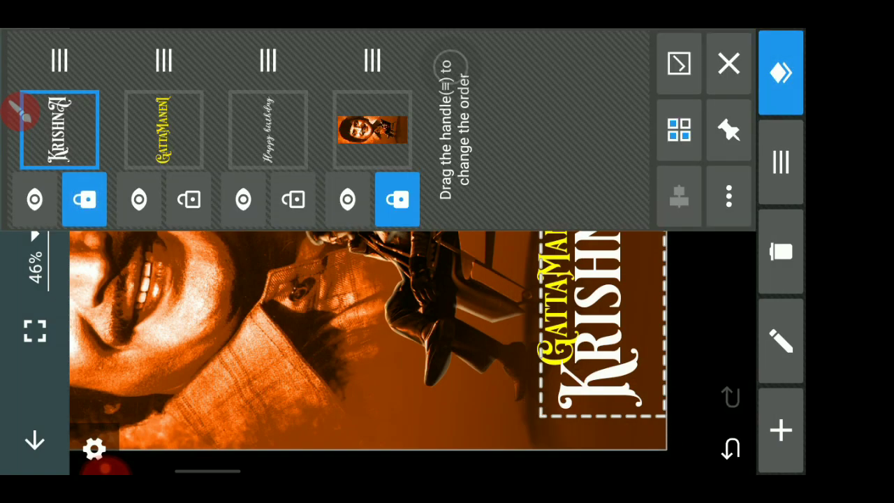
Step: Shrink the GattaManeni title to sit just above KRISHNA
{"action": "left_click", "coordinate": [703, 259]}
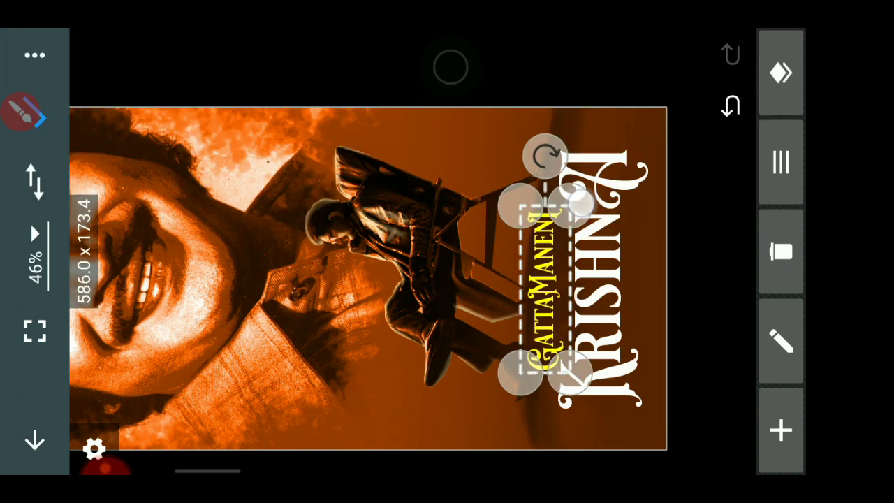
{"action": "left_click_drag", "start_coordinate": [577, 202], "coordinate": [574, 214]}
{"action": "scroll", "coordinate": [559, 227], "scroll_direction": "up", "scroll_amount": 3}
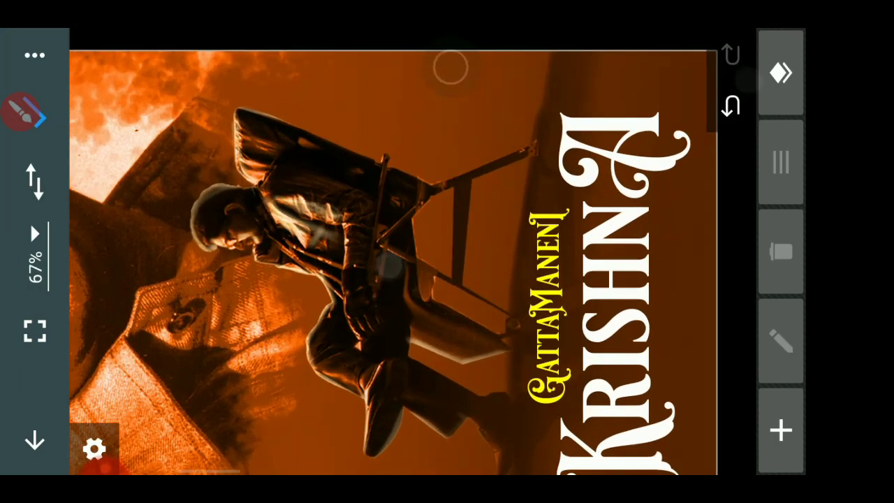
{"action": "left_click", "coordinate": [35, 332]}
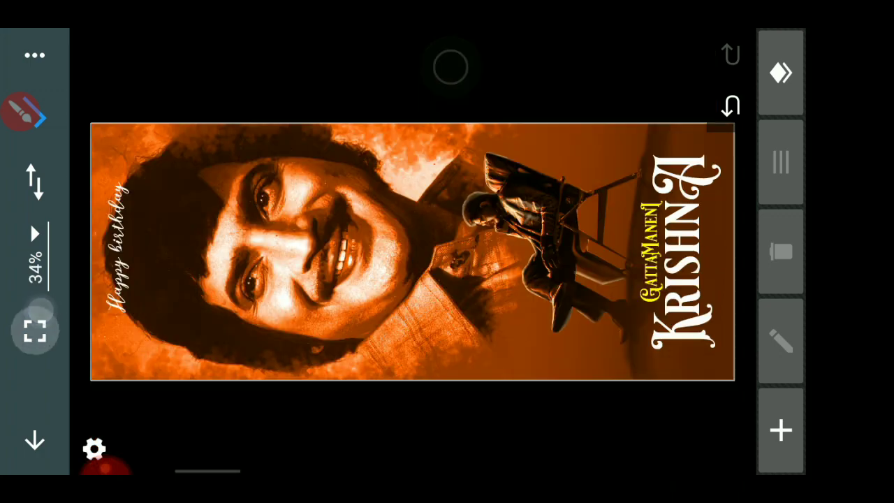
{"action": "left_click", "coordinate": [781, 72]}
Step: Change the GattaManeni title's top text colour to white
{"action": "left_click", "coordinate": [637, 303]}
{"action": "left_click", "coordinate": [573, 304]}
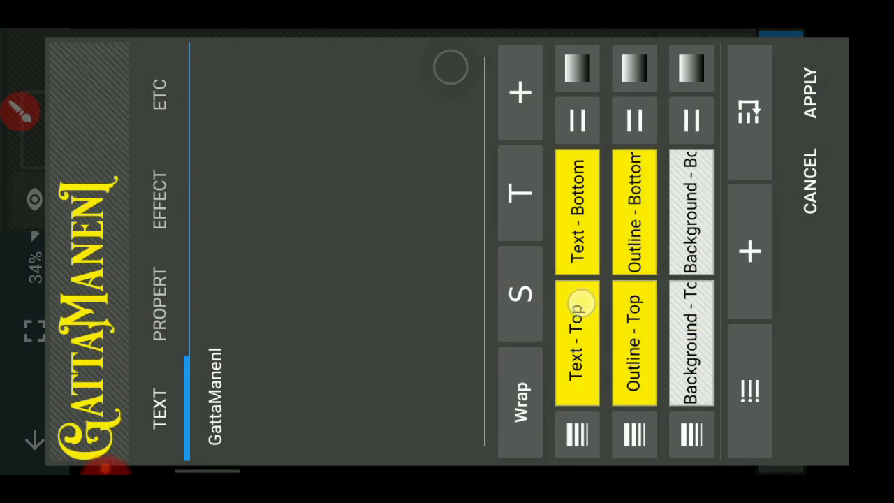
{"action": "left_click", "coordinate": [260, 91]}
{"action": "left_click", "coordinate": [766, 91]}
{"action": "left_click", "coordinate": [569, 209]}
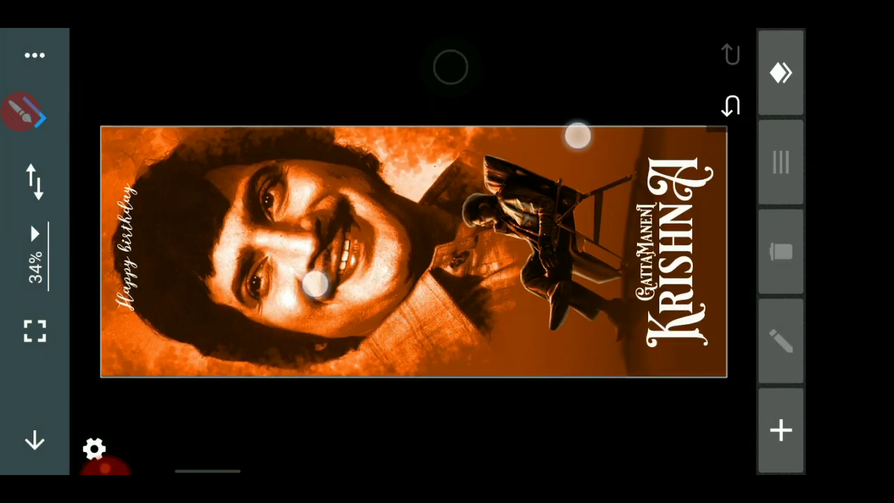
{"action": "left_click", "coordinate": [781, 72]}
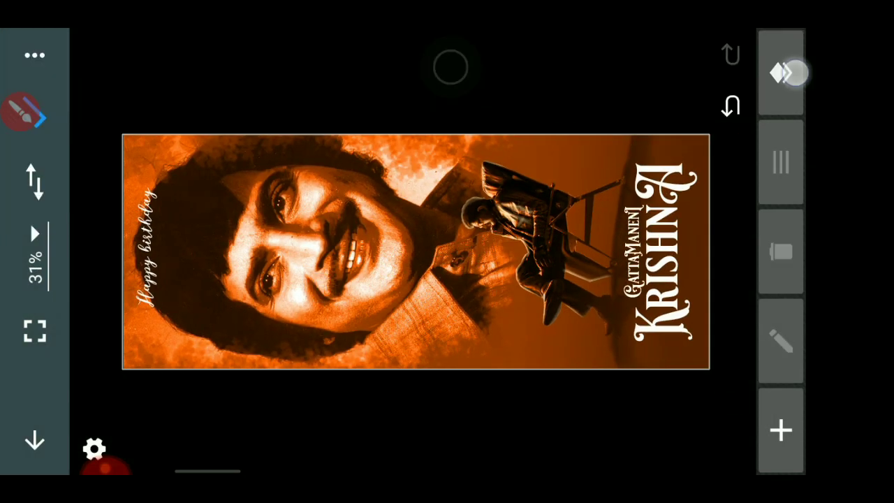
Step: Add a 'SUPER STAR' text in the SABLON_UP_OUTLINE_ALT outline font
{"action": "left_click", "coordinate": [268, 130]}
{"action": "left_click", "coordinate": [529, 366]}
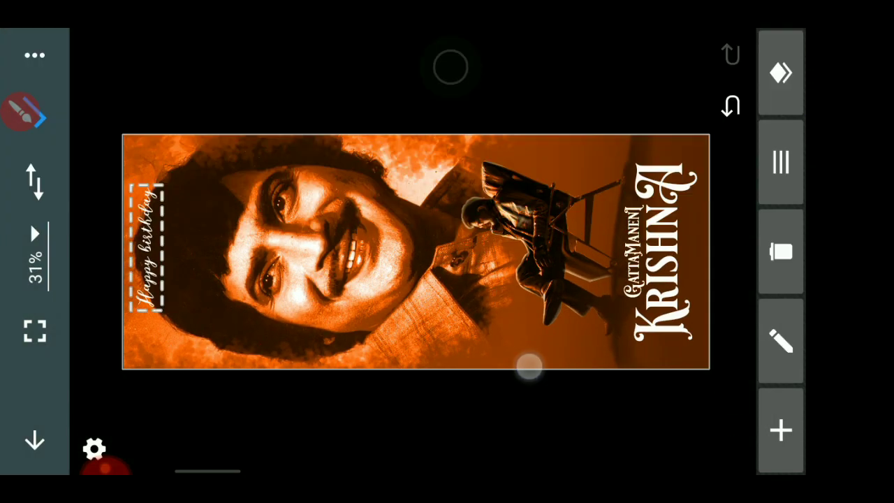
{"action": "left_click", "coordinate": [781, 430]}
{"action": "left_click", "coordinate": [728, 429]}
{"action": "left_click", "coordinate": [259, 193]}
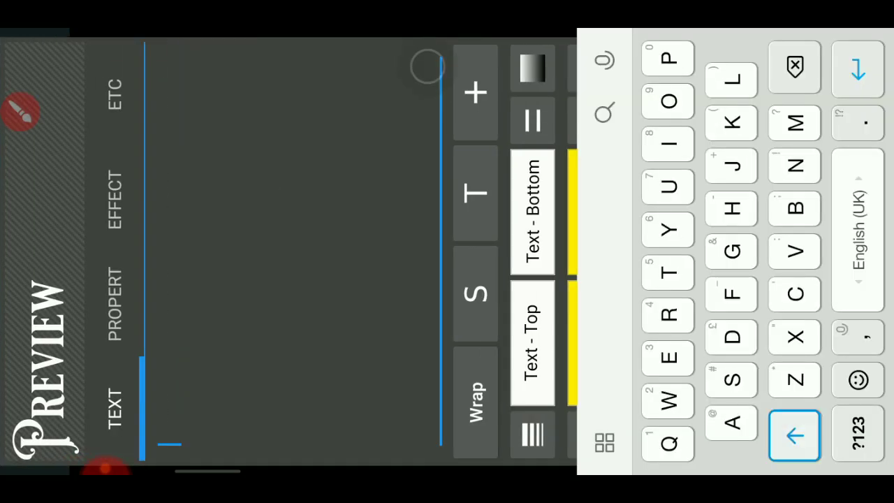
{"action": "type", "text": "SUPER"}
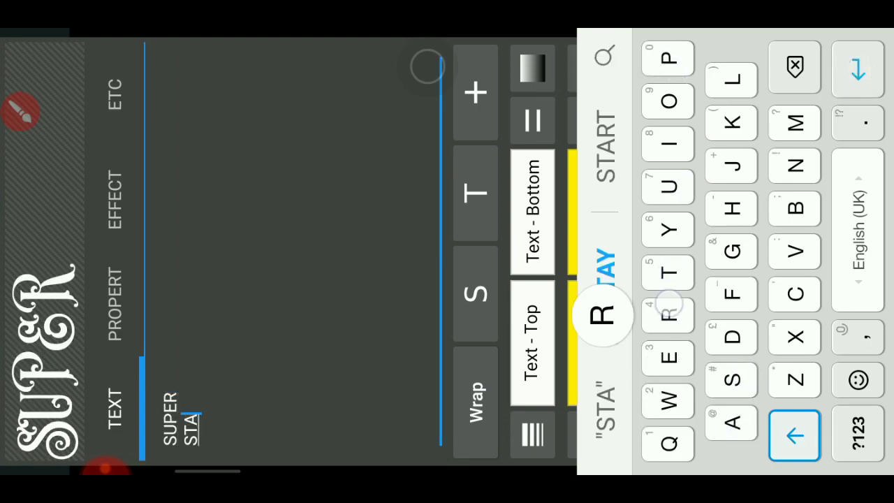
{"action": "left_click", "coordinate": [115, 304]}
{"action": "left_click", "coordinate": [608, 252]}
{"action": "left_click", "coordinate": [593, 301]}
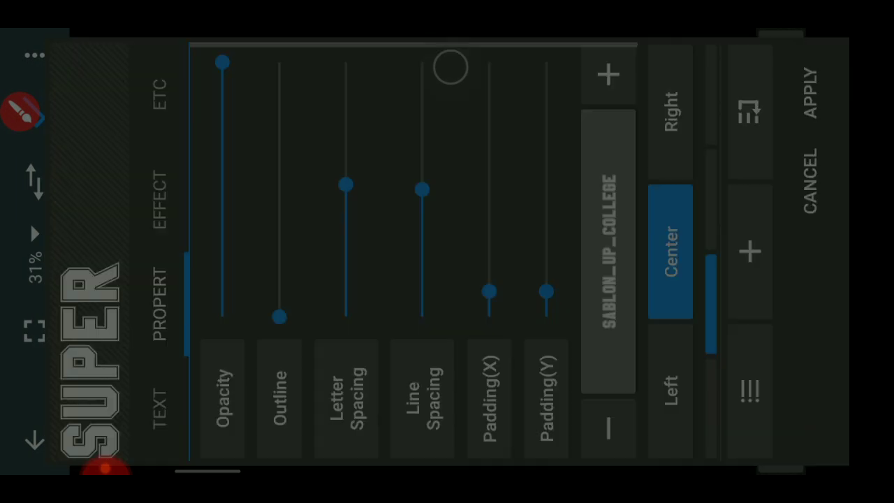
{"action": "left_click", "coordinate": [608, 252]}
{"action": "left_click", "coordinate": [573, 160]}
{"action": "left_click", "coordinate": [810, 91]}
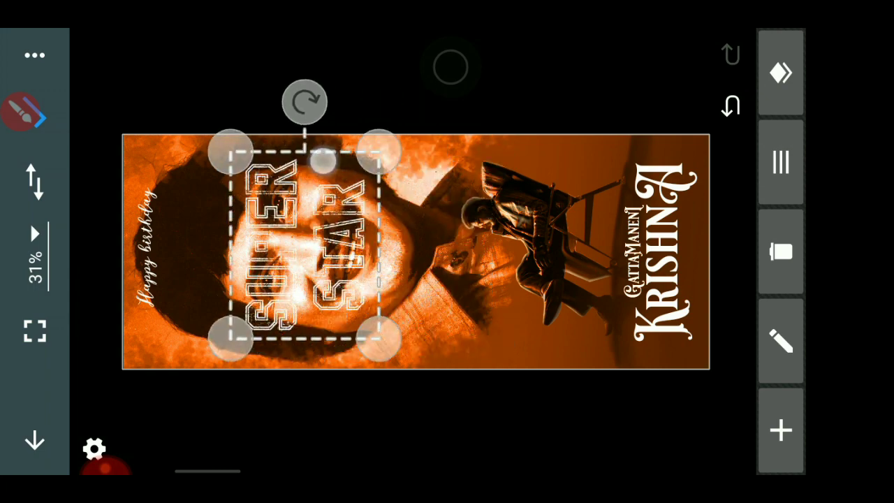
Step: Blend SUPER STAR glowing orange into the photo and move it right
{"action": "mouse_move", "coordinate": [305, 244]}
{"action": "left_mouse_down"}
{"action": "mouse_move", "coordinate": [273, 251]}
{"action": "mouse_move", "coordinate": [305, 244]}
{"action": "left_mouse_up"}
{"action": "left_click", "coordinate": [781, 162]}
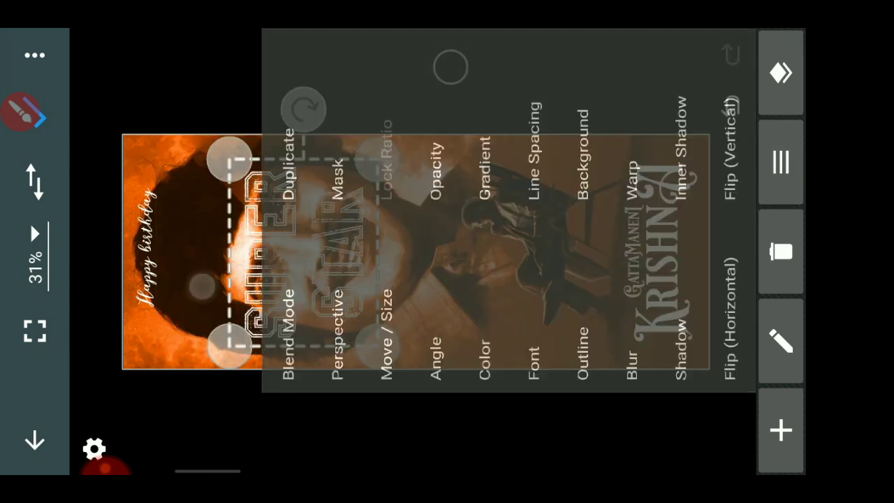
{"action": "left_click", "coordinate": [287, 335]}
{"action": "left_click", "coordinate": [509, 363]}
{"action": "mouse_move", "coordinate": [389, 139]}
{"action": "left_mouse_down"}
{"action": "mouse_move", "coordinate": [422, 173]}
{"action": "mouse_move", "coordinate": [458, 163]}
{"action": "mouse_move", "coordinate": [563, 175]}
{"action": "mouse_move", "coordinate": [320, 146]}
{"action": "left_mouse_up"}
{"action": "left_click", "coordinate": [585, 127]}
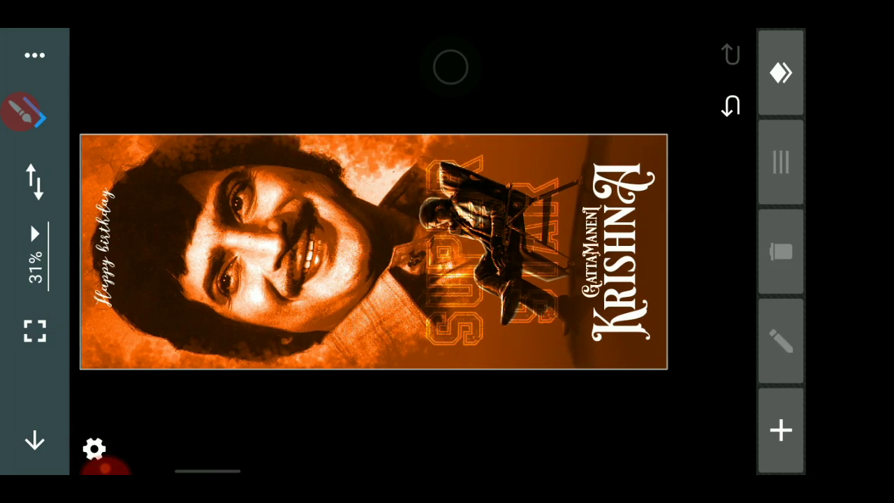
Step: Nudge SUPER STAR into place overlapping the seated figure
{"action": "left_click_drag", "start_coordinate": [523, 188], "coordinate": [542, 190]}
{"action": "left_click", "coordinate": [299, 116]}
{"action": "left_click", "coordinate": [536, 195]}
{"action": "left_click", "coordinate": [619, 90]}
{"action": "left_click", "coordinate": [535, 185]}
{"action": "left_click", "coordinate": [781, 72]}
{"action": "left_click", "coordinate": [88, 199]}
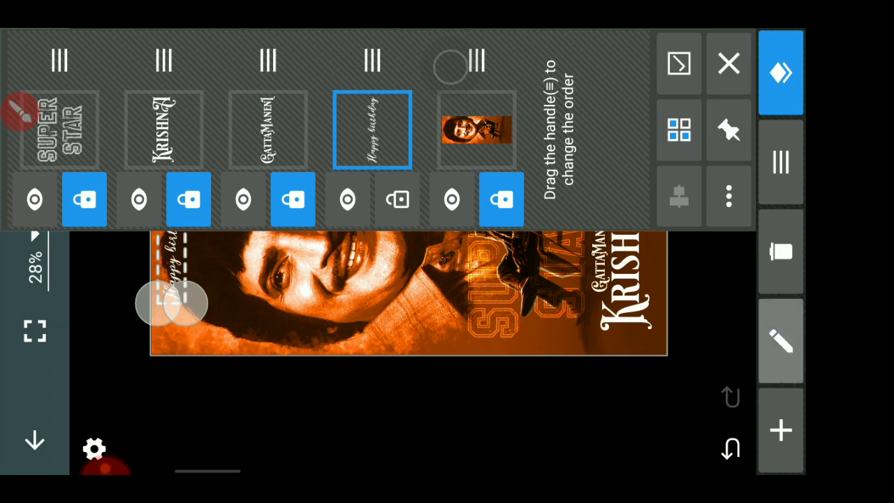
Step: Change the Happy birthday text to 'HAPPY' in the BAUHS93_0 font
{"action": "double_click", "coordinate": [171, 302]}
{"action": "type", "text": "HAPP"}
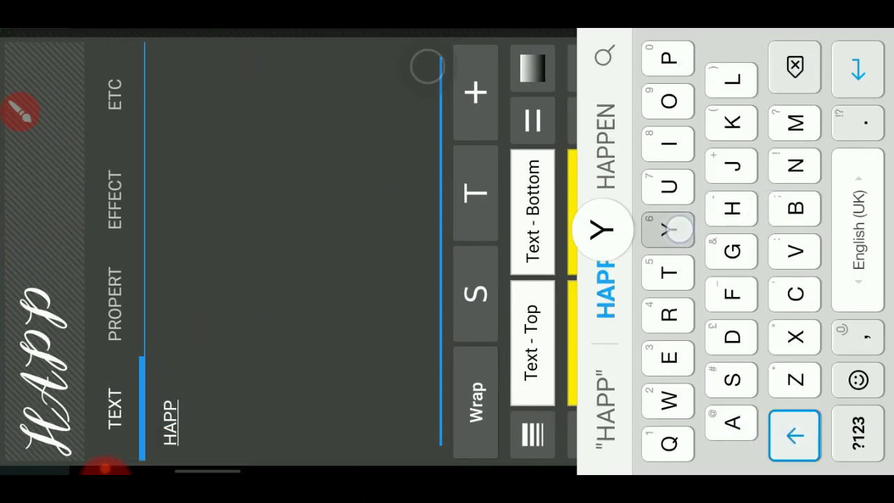
{"action": "type", "text": "Y"}
{"action": "left_click", "coordinate": [605, 259]}
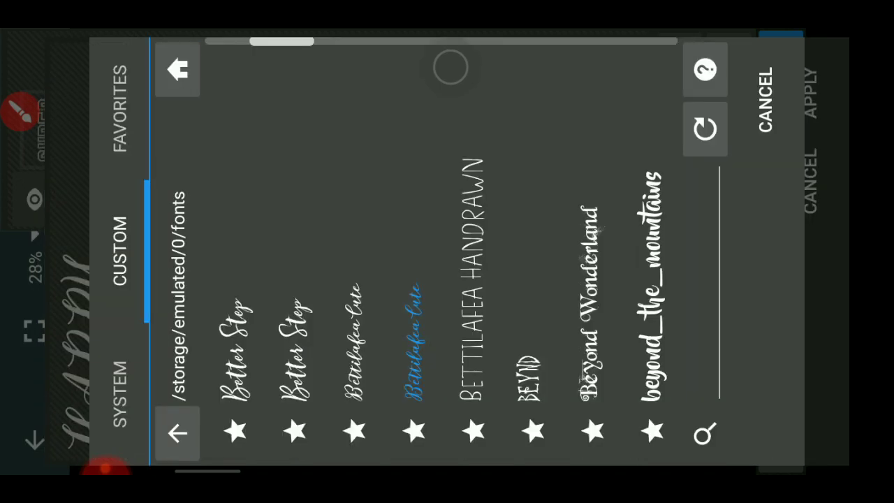
{"action": "scroll", "coordinate": [419, 293], "scroll_direction": "up", "scroll_amount": 5}
{"action": "scroll", "coordinate": [420, 294], "scroll_direction": "up", "scroll_amount": 5}
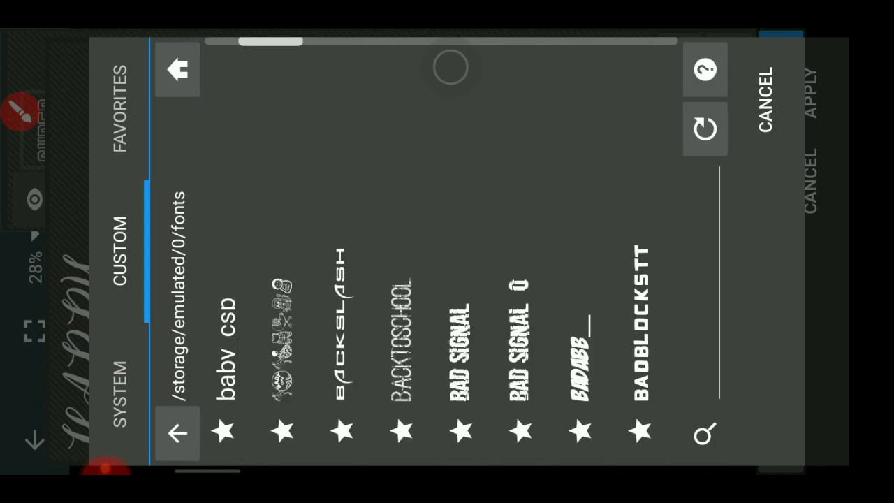
{"action": "scroll", "coordinate": [555, 147], "scroll_direction": "down", "scroll_amount": 5}
{"action": "left_click", "coordinate": [439, 165]}
{"action": "left_click", "coordinate": [614, 170]}
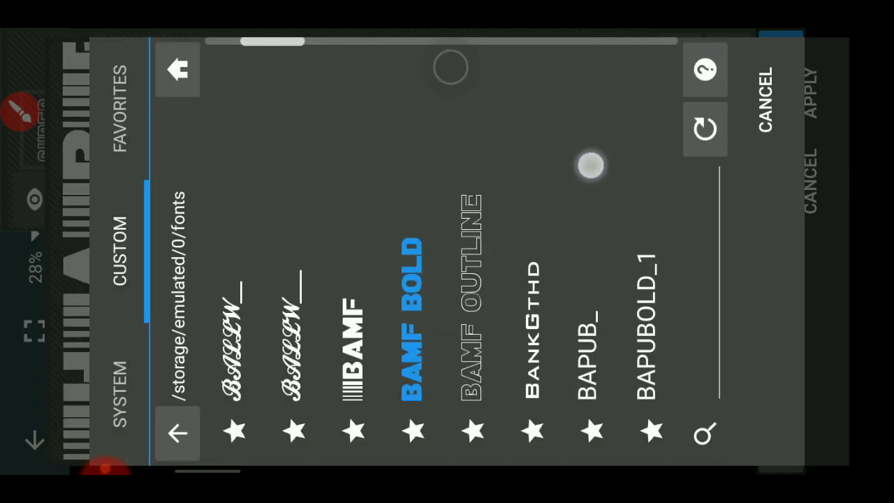
{"action": "scroll", "coordinate": [559, 153], "scroll_direction": "down", "scroll_amount": 5}
{"action": "scroll", "coordinate": [531, 144], "scroll_direction": "down", "scroll_amount": 5}
{"action": "left_click", "coordinate": [264, 174]}
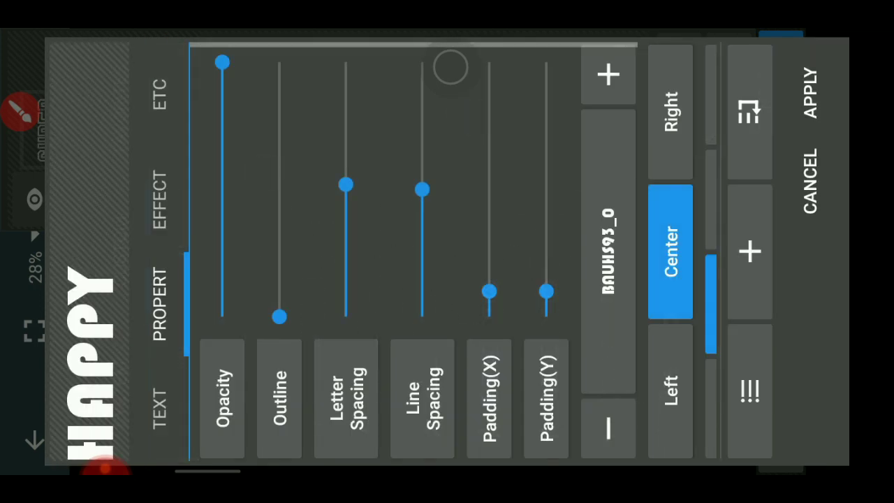
{"action": "left_click", "coordinate": [808, 100]}
Step: Blend HAPPY into the photo, enlarge it and move it near the top edge
{"action": "left_click", "coordinate": [777, 169]}
{"action": "left_click", "coordinate": [286, 336]}
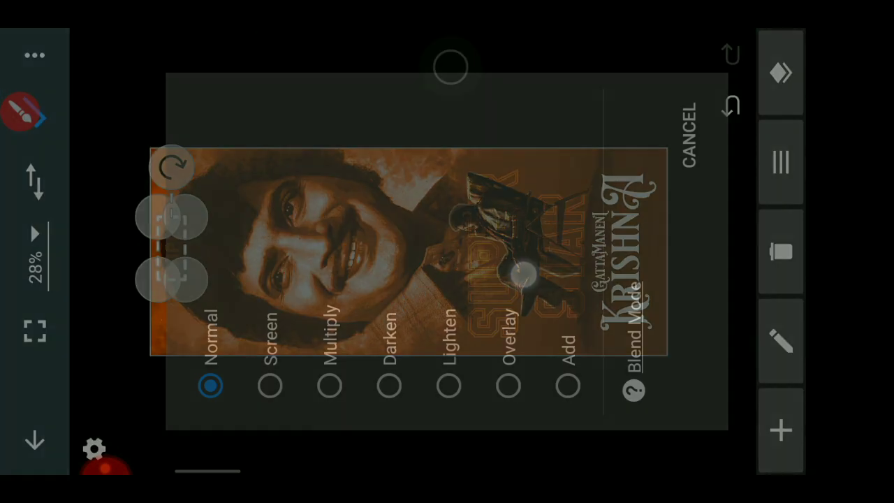
{"action": "left_click", "coordinate": [523, 273]}
{"action": "left_click_drag", "start_coordinate": [195, 218], "coordinate": [226, 169]}
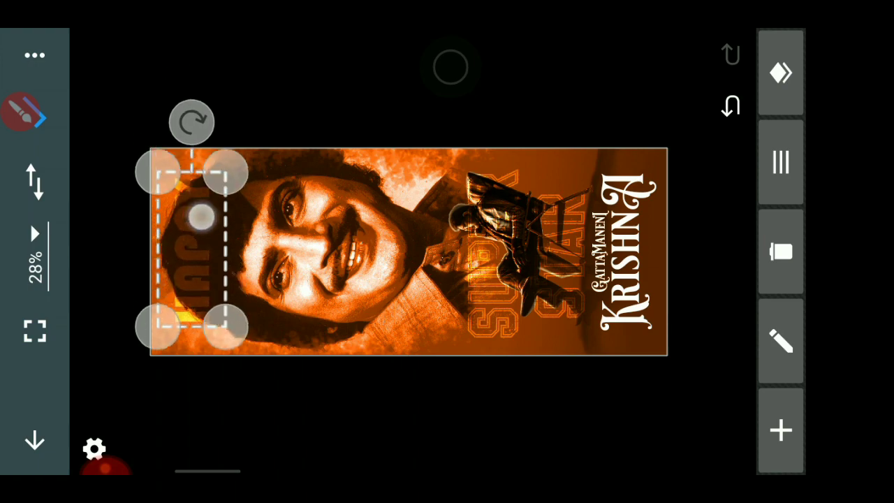
{"action": "left_click", "coordinate": [344, 139]}
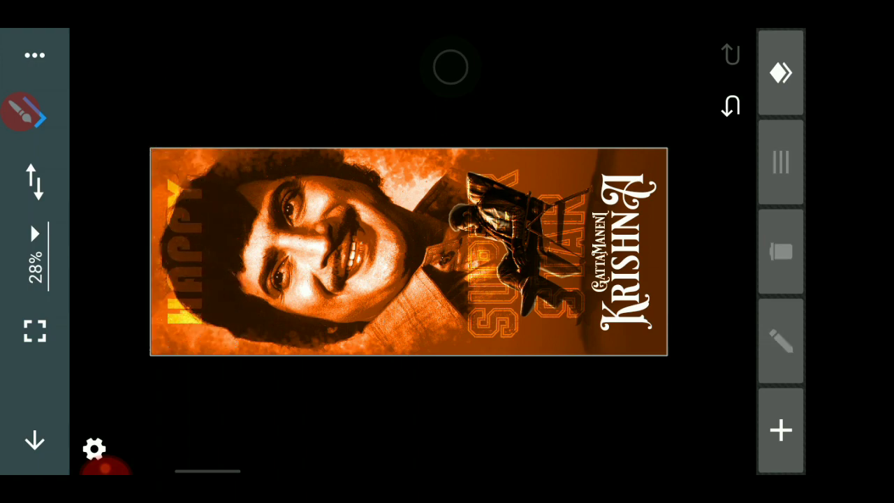
{"action": "left_click_drag", "start_coordinate": [319, 98], "coordinate": [344, 88]}
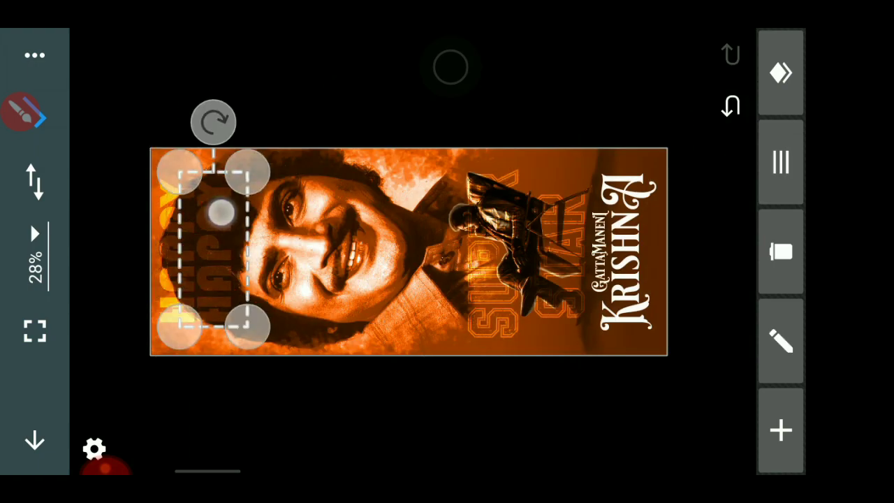
Step: Add a 'BIRTHDAY' text beside HAPPY, shrunk to 850 by 241
{"action": "double_click", "coordinate": [451, 67]}
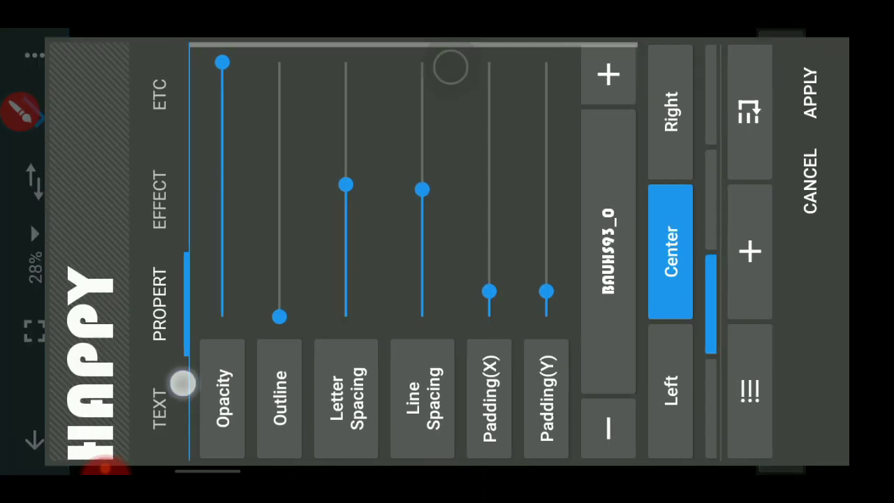
{"action": "key", "text": "BackSpace"}
{"action": "key", "text": "BackSpace"}
{"action": "key", "text": "BackSpace"}
{"action": "type", "text": "BIRG"}
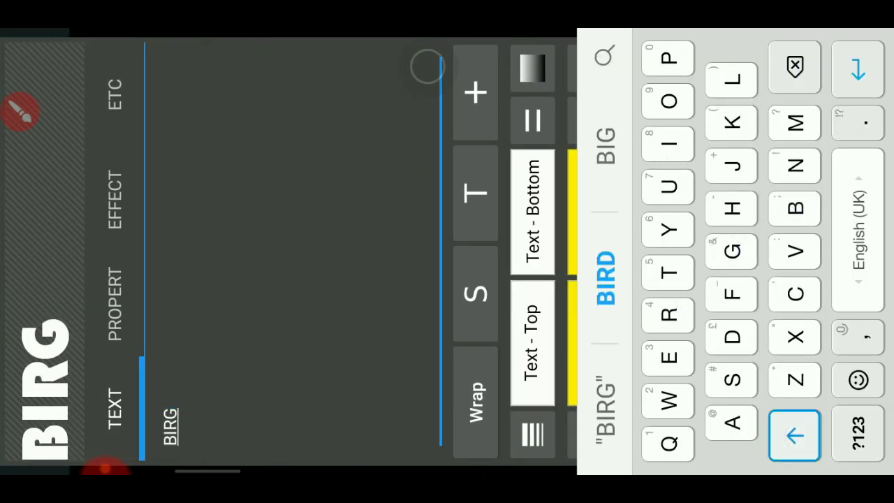
{"action": "left_click", "coordinate": [606, 147]}
{"action": "left_click", "coordinate": [115, 300]}
{"action": "left_click", "coordinate": [808, 100]}
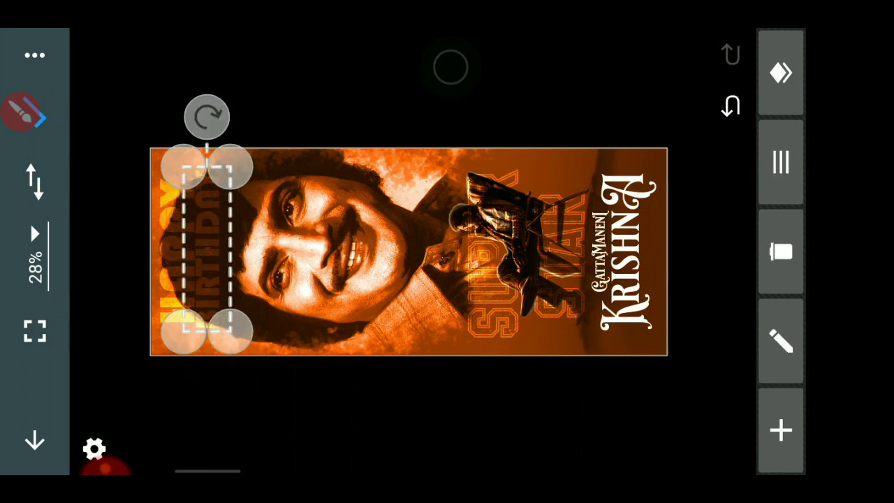
{"action": "scroll", "coordinate": [377, 249], "scroll_direction": "up", "scroll_amount": 5}
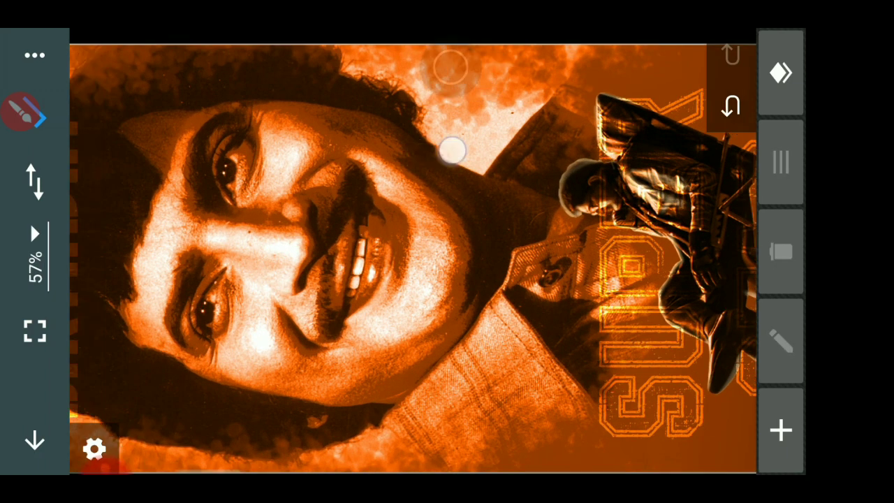
{"action": "left_click_drag", "start_coordinate": [196, 125], "coordinate": [190, 123]}
{"action": "mouse_move", "coordinate": [230, 80]}
{"action": "left_mouse_down"}
{"action": "mouse_move", "coordinate": [236, 102]}
{"action": "mouse_move", "coordinate": [208, 142]}
{"action": "left_mouse_up"}
{"action": "left_click", "coordinate": [48, 361]}
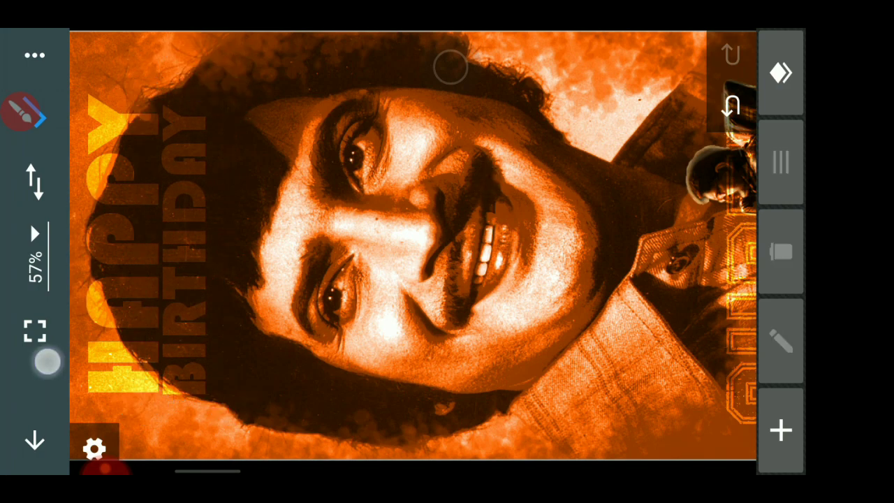
Step: Select SUPER STAR from the layer list and settle it behind the seated figure
{"action": "left_click", "coordinate": [781, 73]}
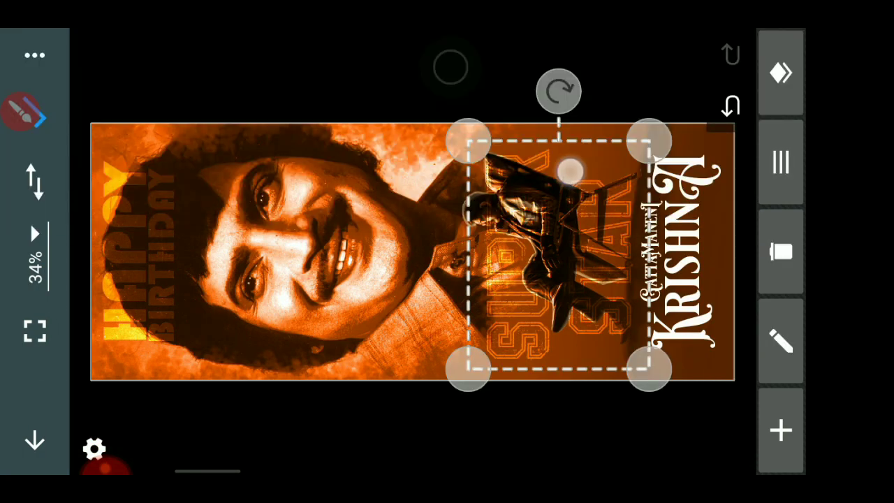
{"action": "mouse_move", "coordinate": [569, 170]}
{"action": "left_mouse_down"}
{"action": "mouse_move", "coordinate": [373, 172]}
{"action": "mouse_move", "coordinate": [569, 184]}
{"action": "left_mouse_up"}
{"action": "left_click", "coordinate": [659, 79]}
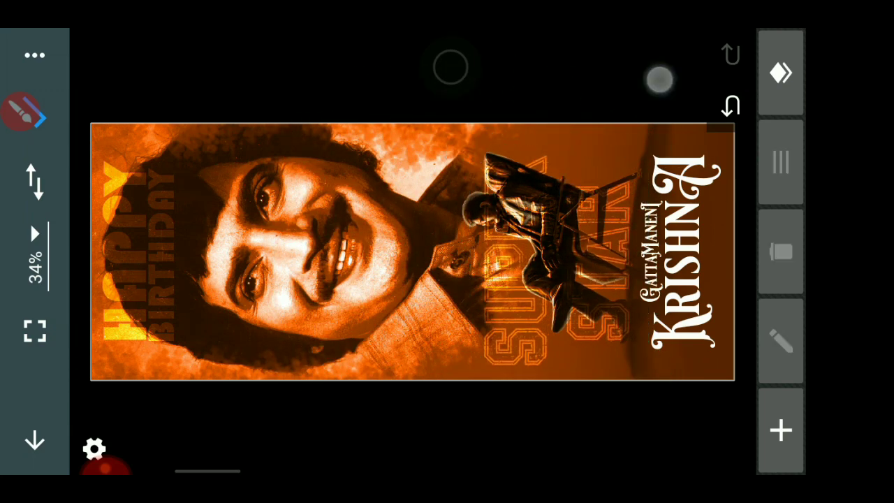
{"action": "left_click_drag", "start_coordinate": [553, 251], "coordinate": [553, 237]}
{"action": "left_click", "coordinate": [35, 330]}
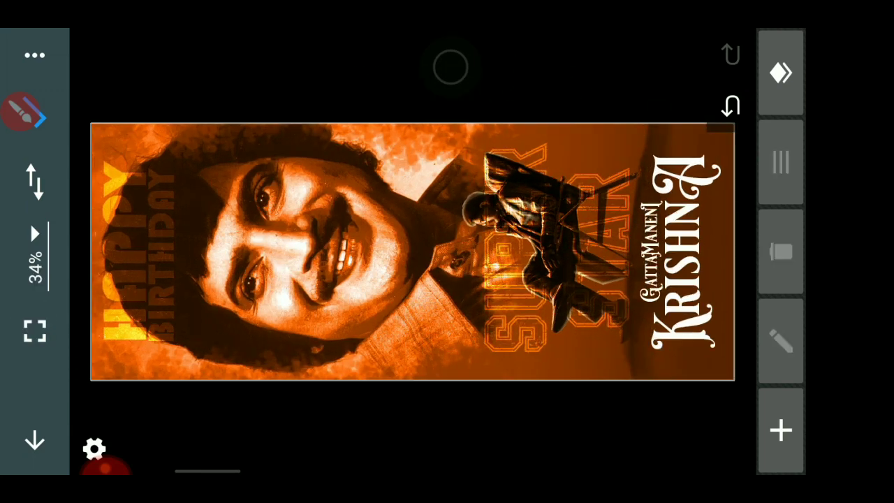
{"action": "left_click", "coordinate": [781, 72]}
{"action": "left_click", "coordinate": [781, 73]}
{"action": "scroll", "coordinate": [411, 251], "scroll_direction": "down", "scroll_amount": 1}
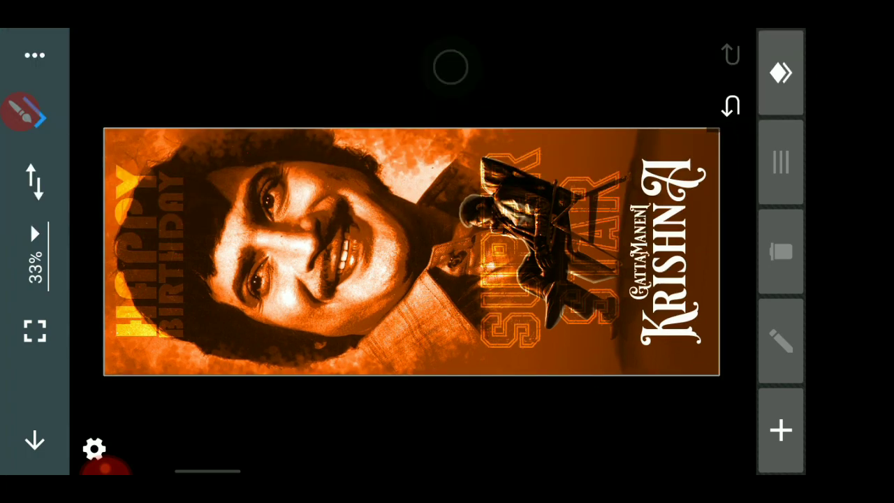
Step: Merge all banner layers into a single image
{"action": "left_click", "coordinate": [34, 113]}
{"action": "left_click", "coordinate": [523, 100]}
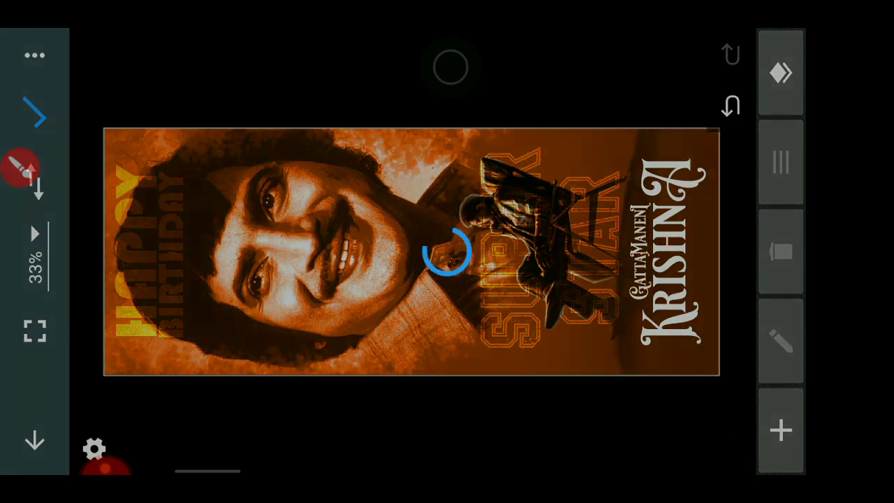
{"action": "left_click", "coordinate": [35, 111]}
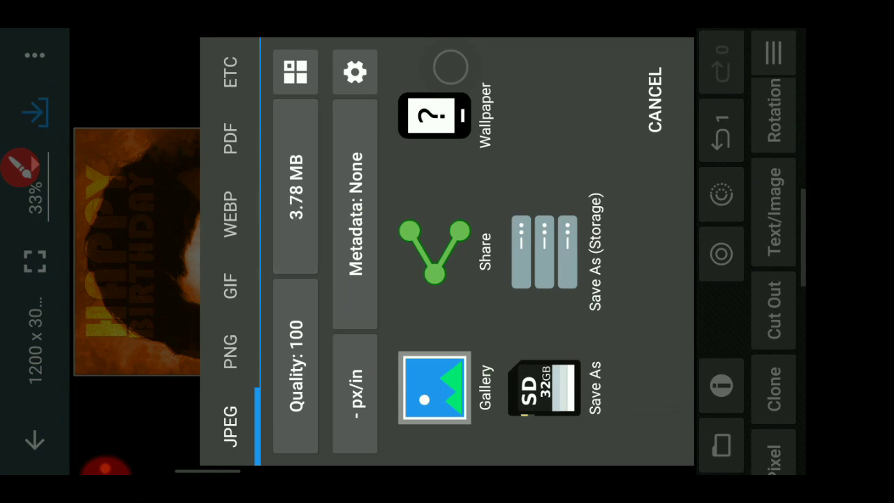
{"action": "key", "text": "Escape"}
Step: Resize the image to 2400 x 6000 and save it as a quality-100 JPEG
{"action": "left_click", "coordinate": [774, 62]}
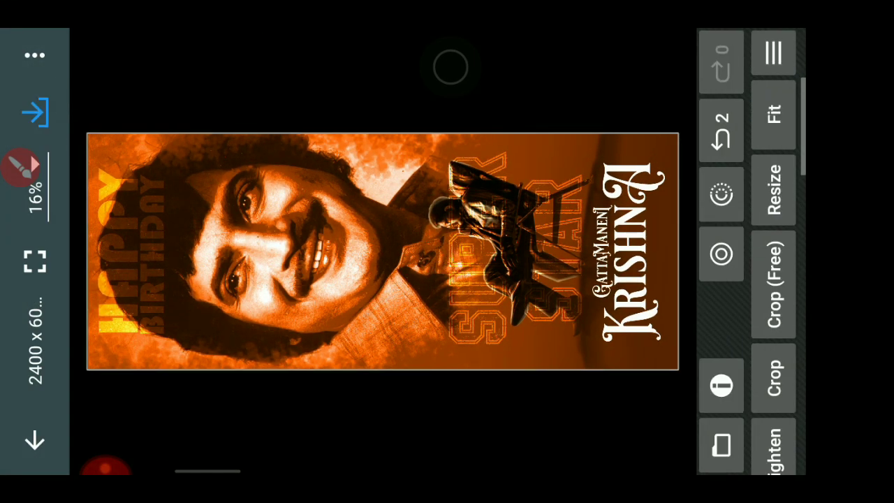
{"action": "left_click", "coordinate": [35, 112]}
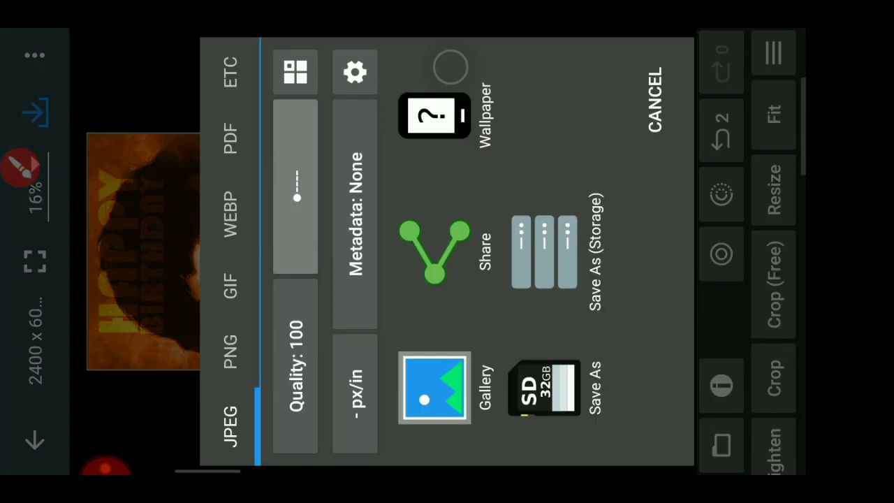
{"action": "left_click", "coordinate": [451, 67]}
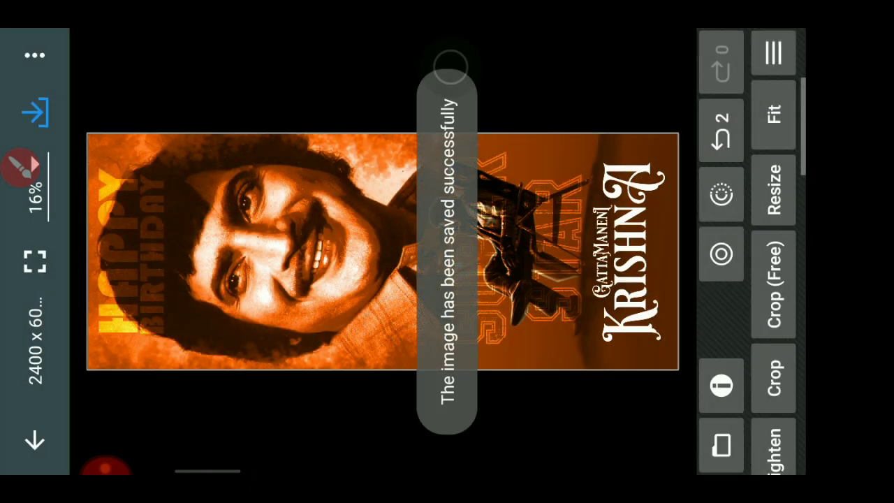